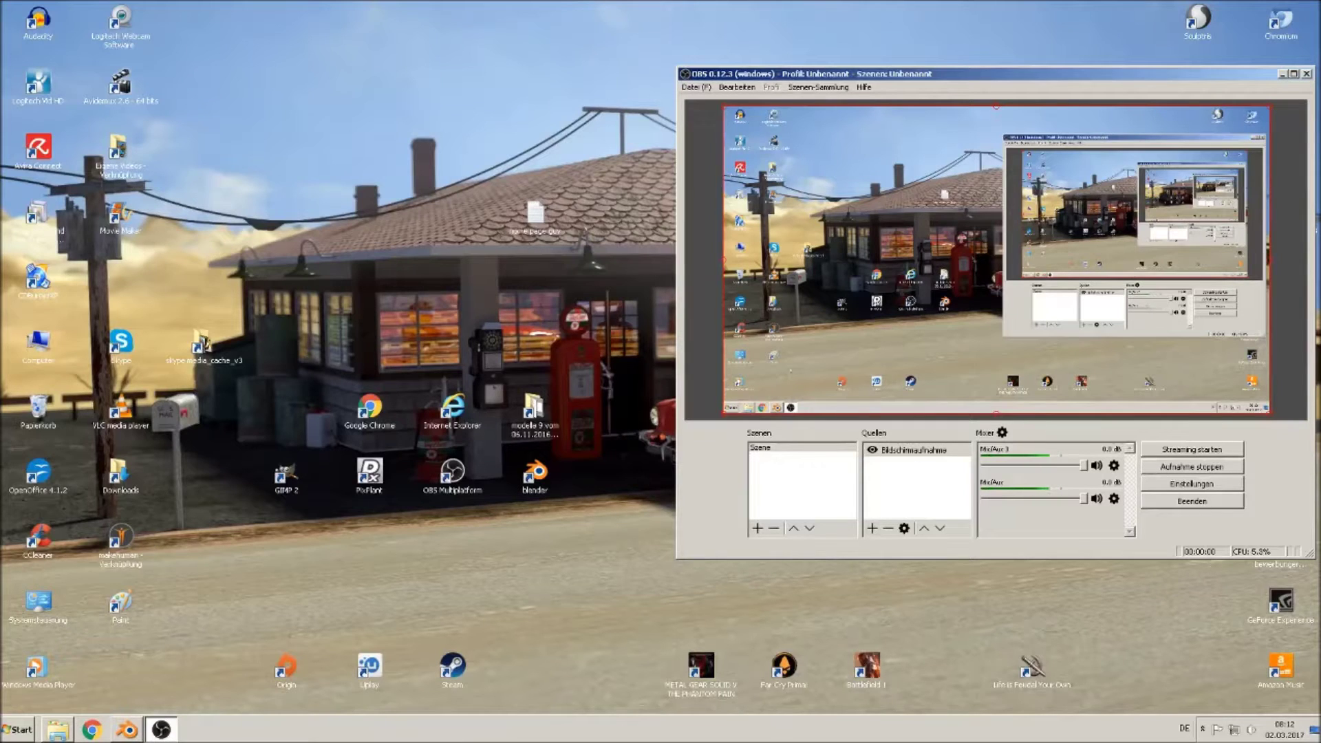
Step: Switch to Blender and examine the reference drawings of the figure in front, side and back views
left_click(124, 730)
scroll(788, 311, "down", 3)
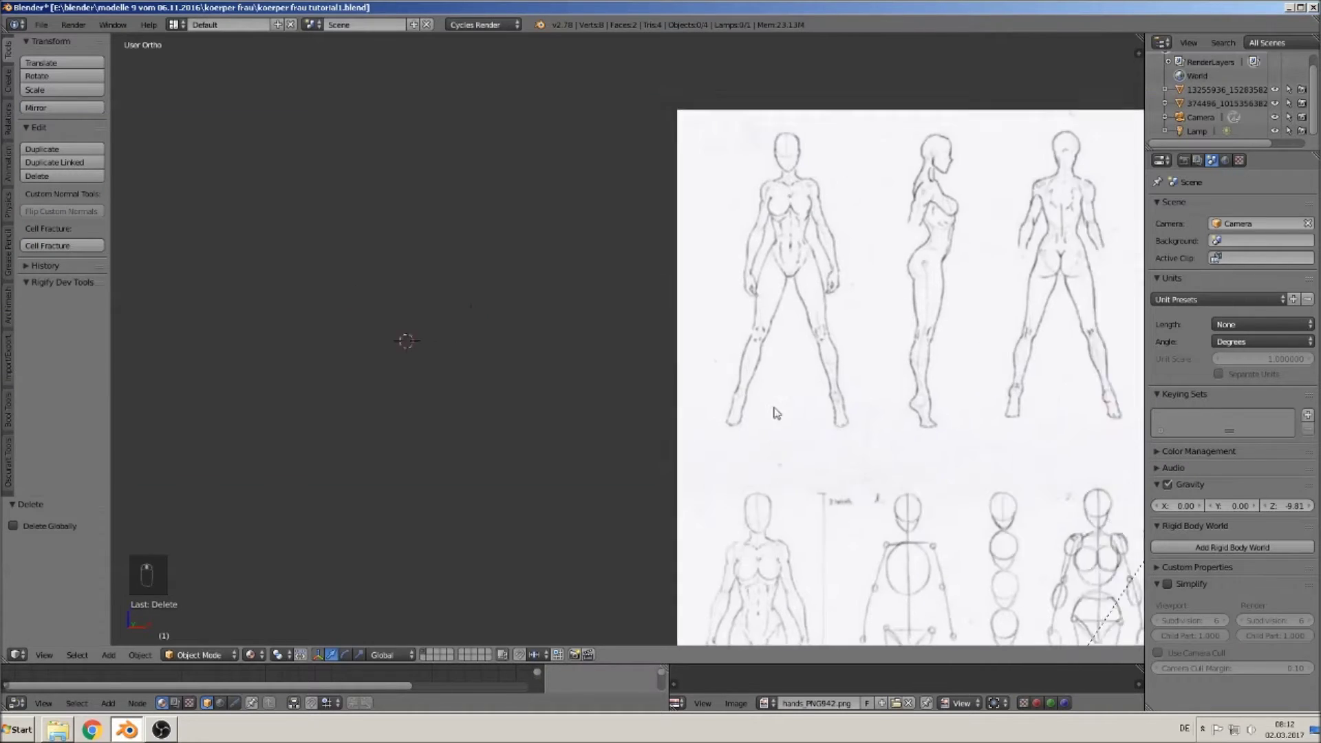
middle_click_drag(775, 409, 447, 436, "shift")
scroll(488, 419, "up", 3)
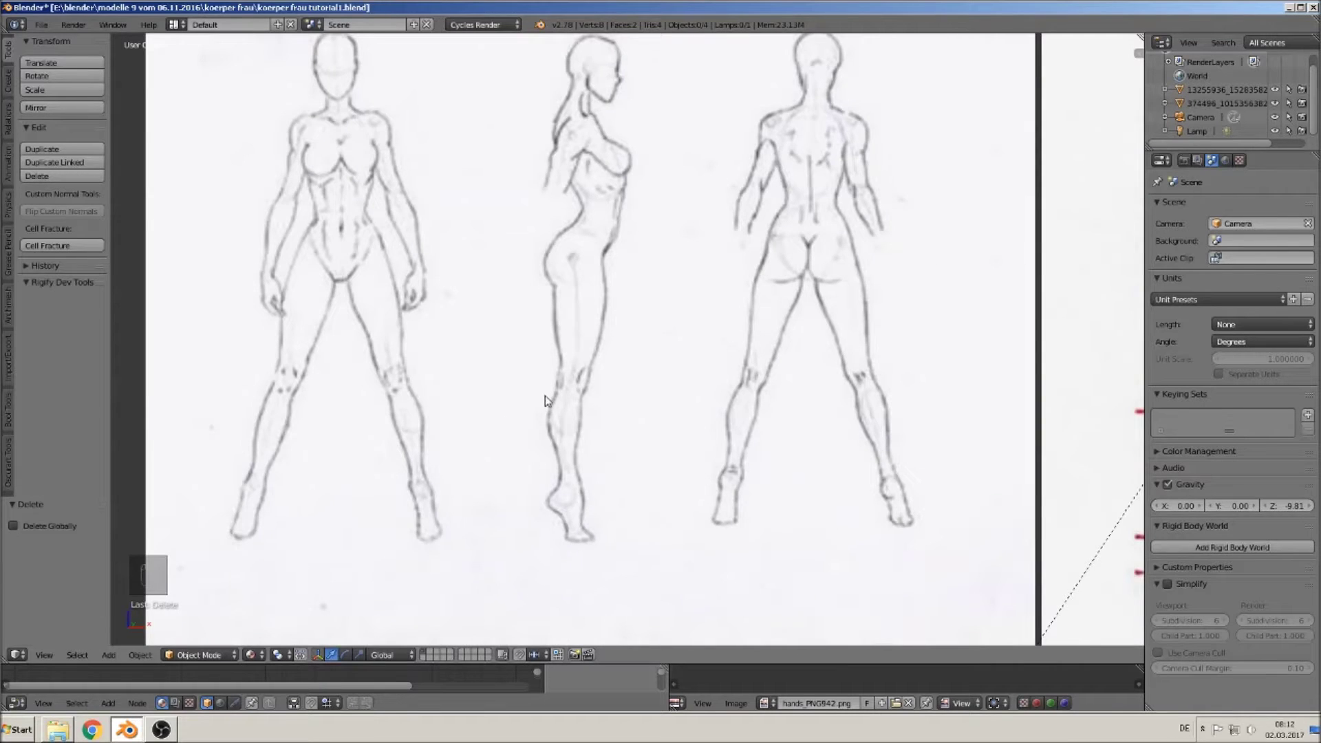
scroll(545, 395, "down", 6)
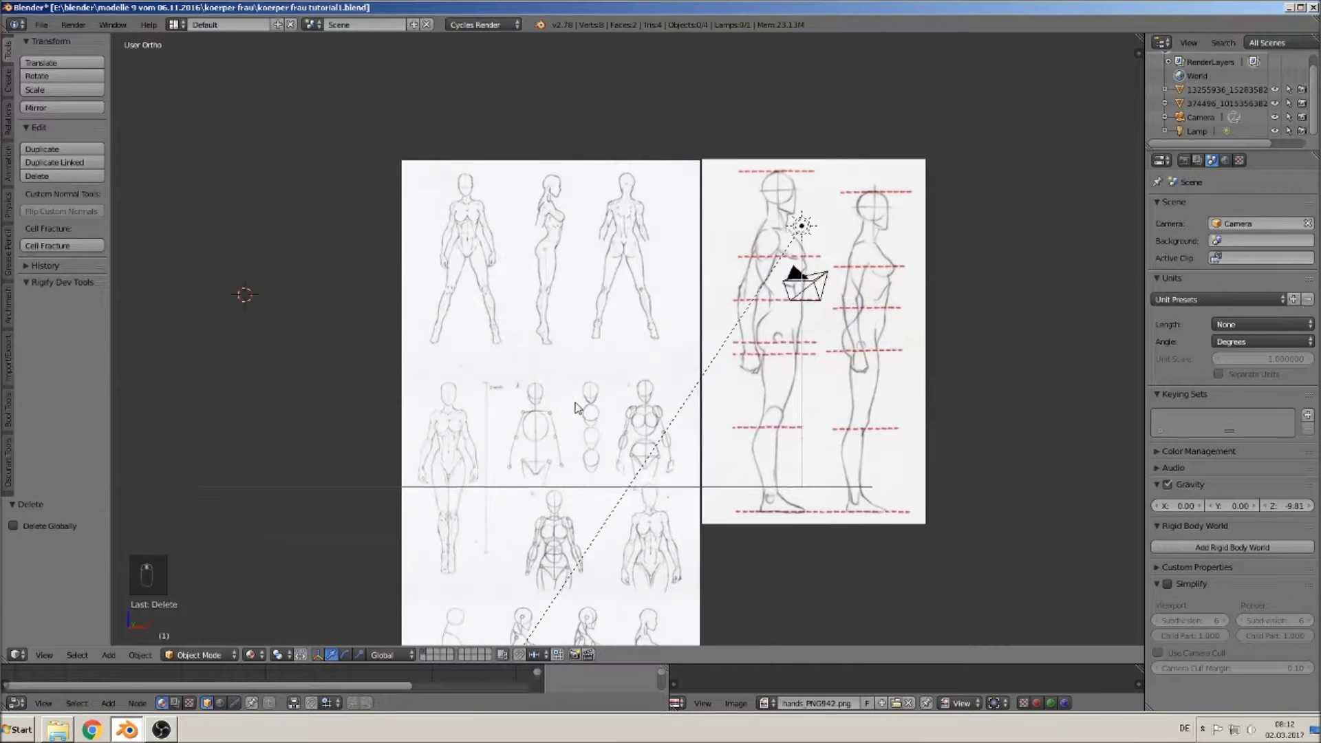
middle_click_drag(577, 407, 422, 363, "shift")
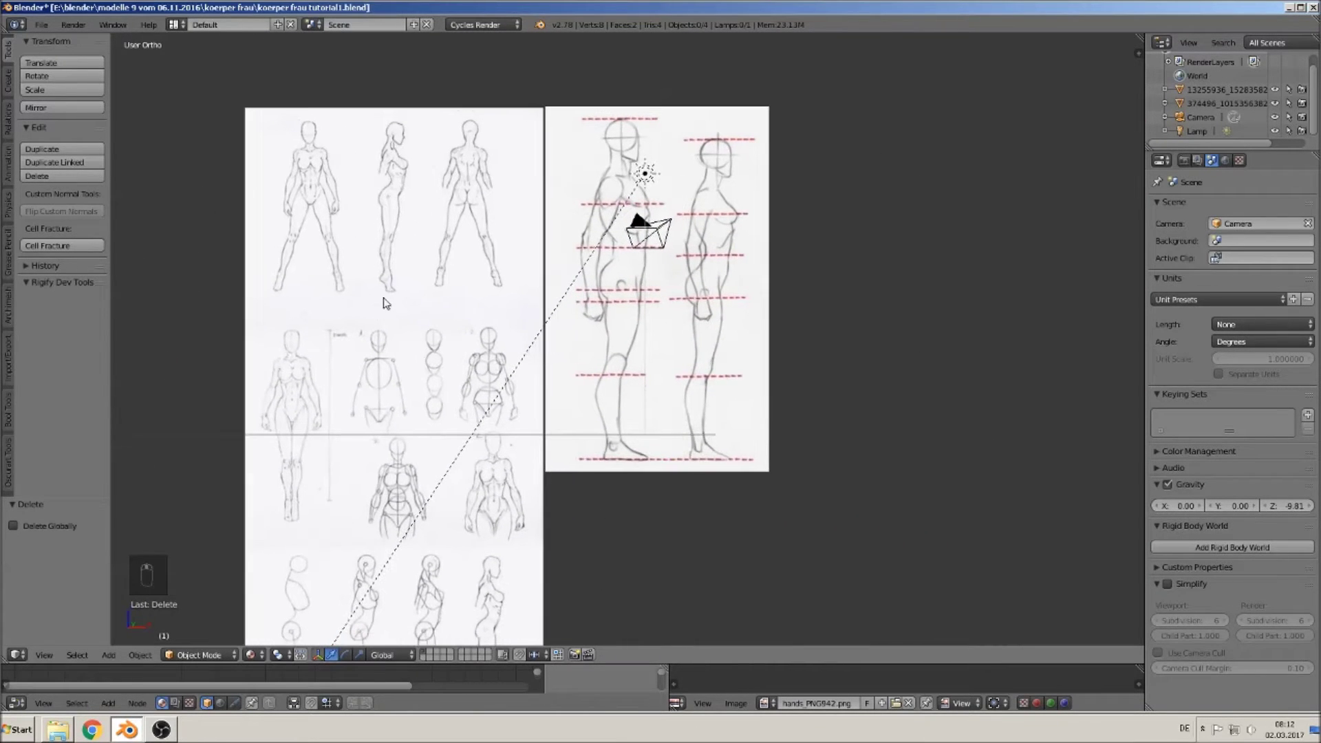
middle_click_drag(402, 263, 611, 309, "shift")
scroll(616, 315, "up", 1)
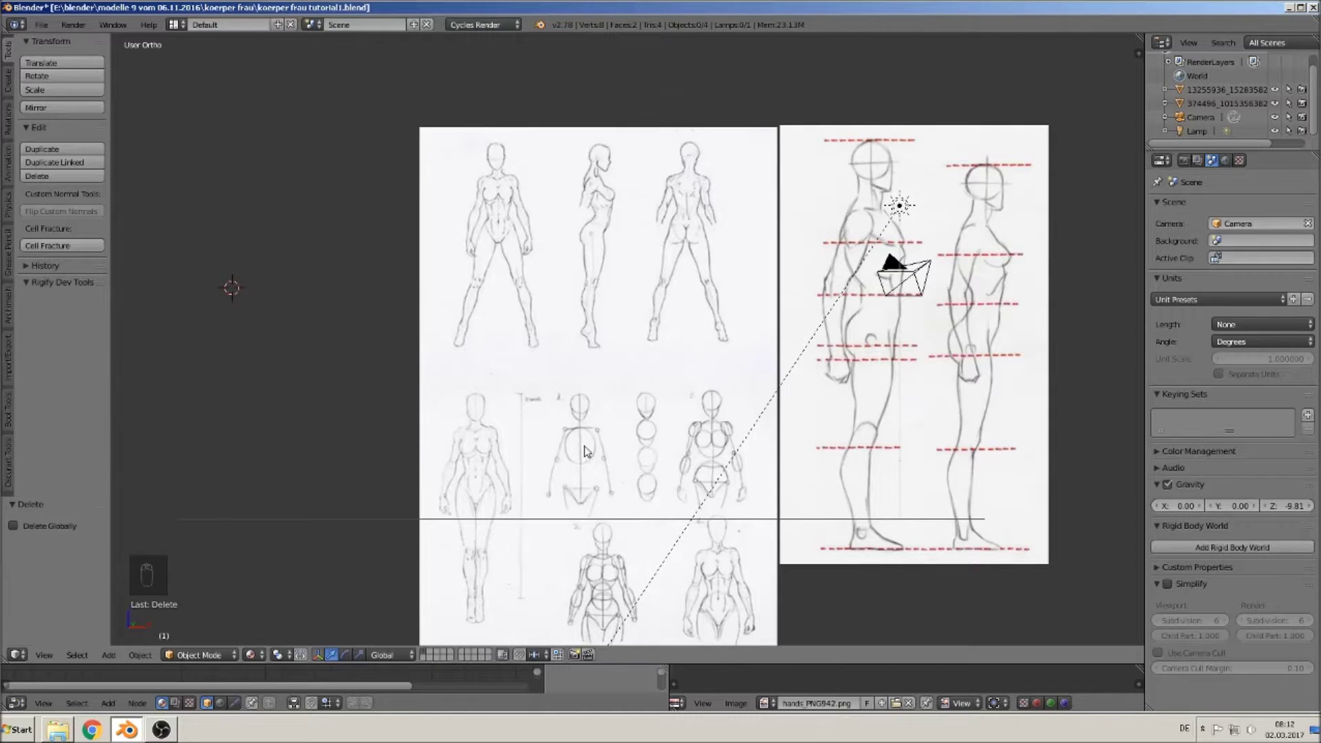
middle_click_drag(604, 292, 597, 333, "shift")
scroll(589, 411, "up", 5)
scroll(588, 370, "up", 1)
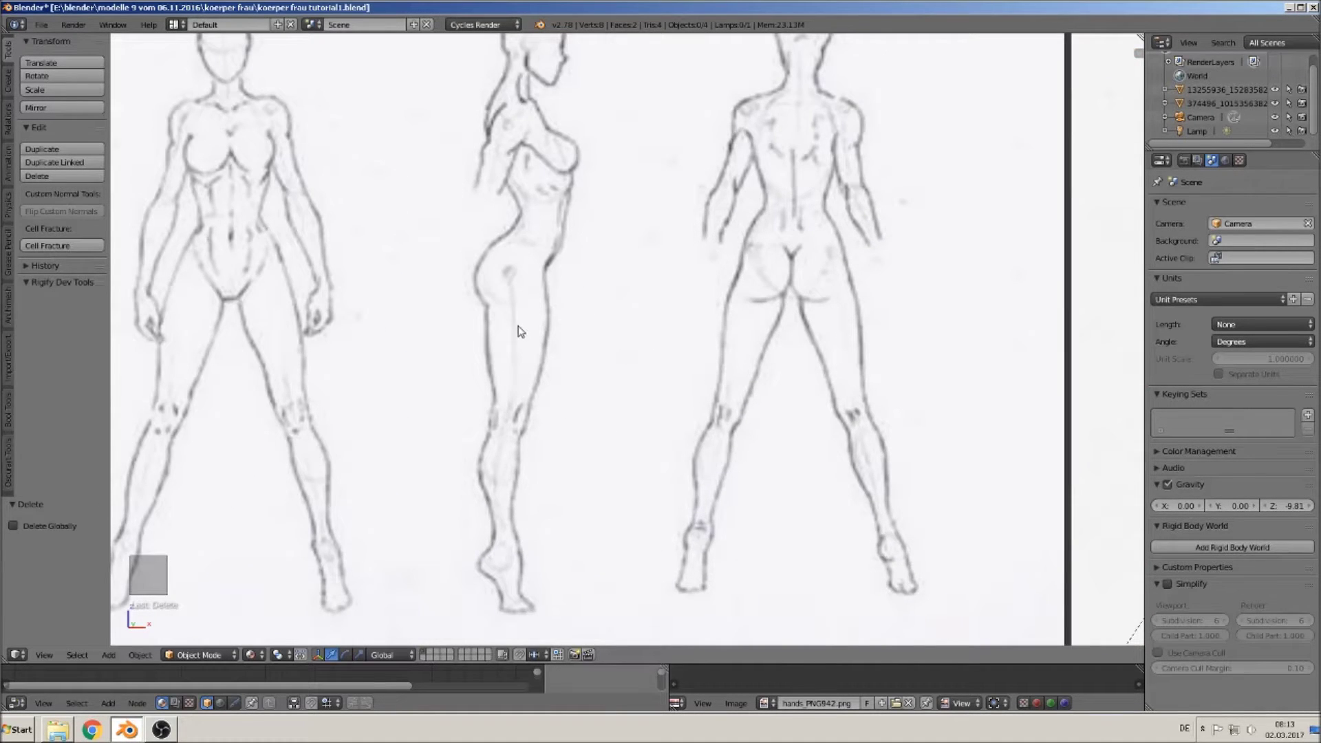
Step: Place the 3D cursor at the toes of the side-view figure and add a cube mesh there
left_click(518, 613)
left_click(107, 655)
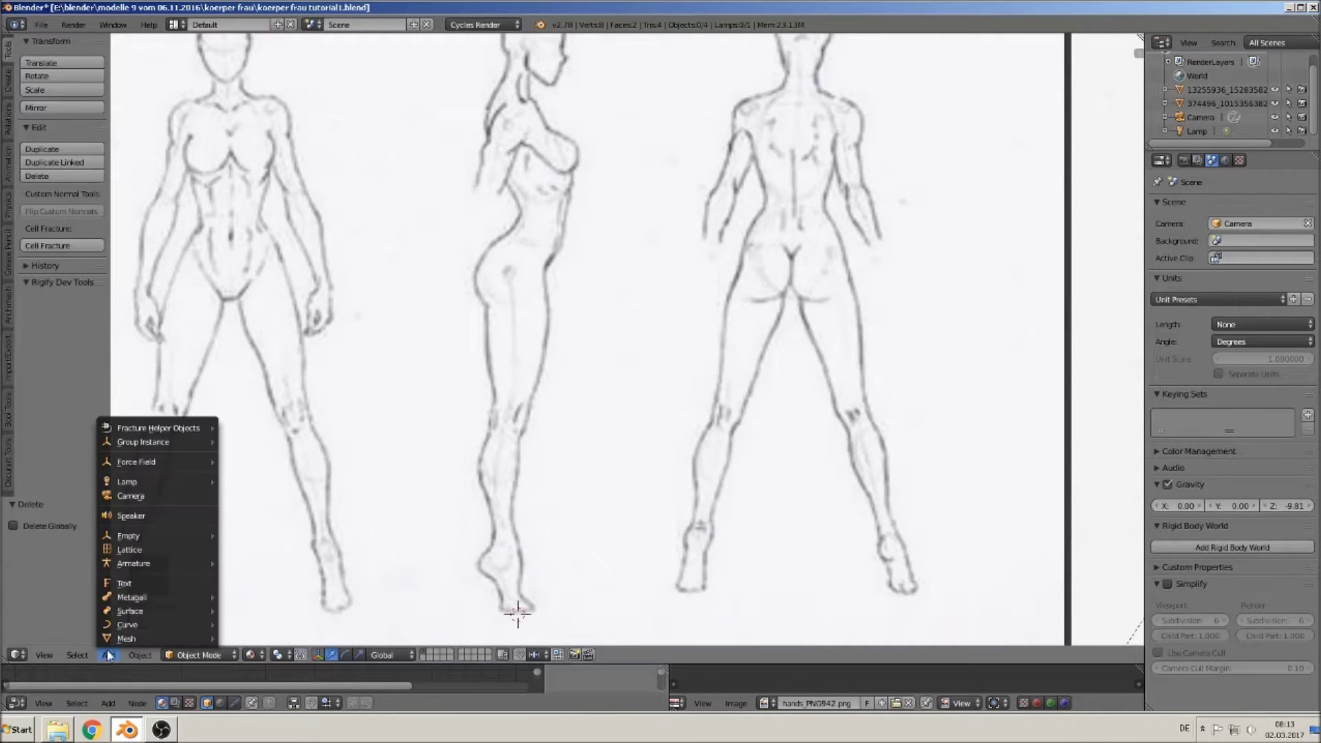
mouse_move(127, 639)
left_click(264, 311)
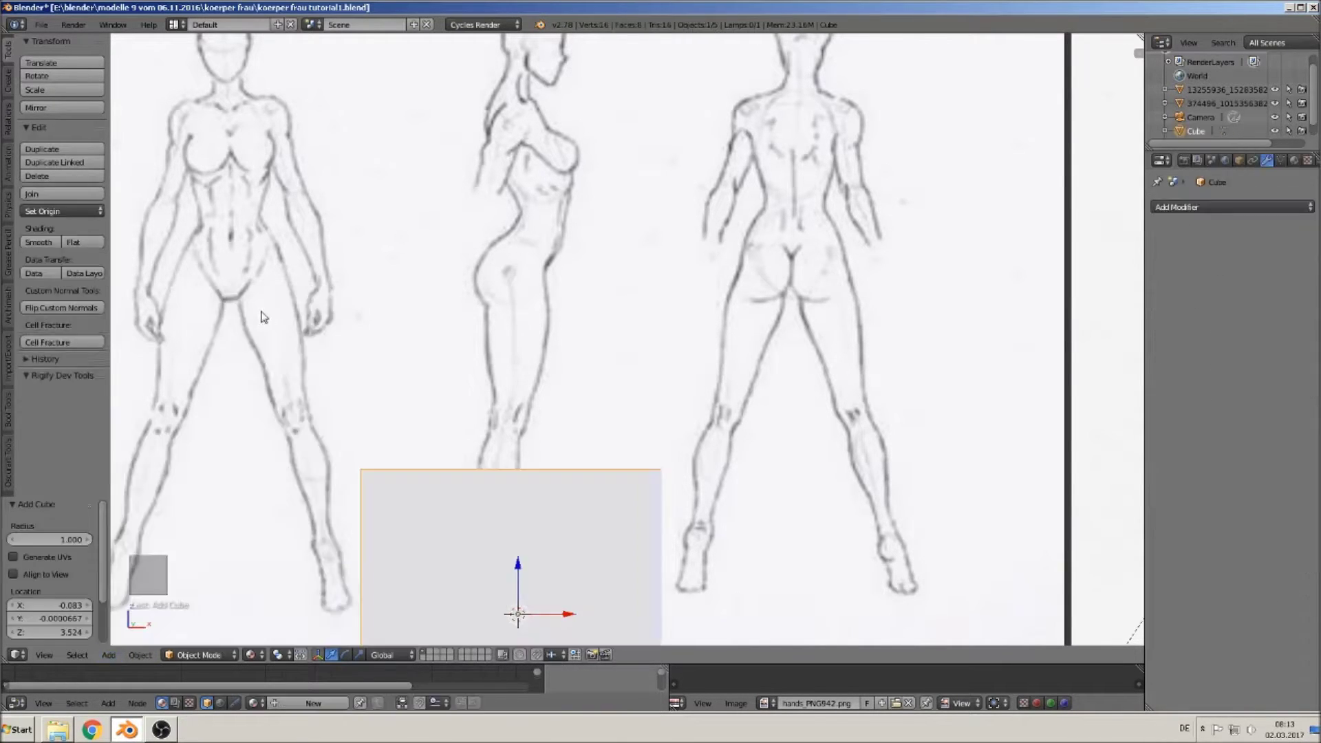
Step: Scale the cube down by about 0.127 and again by about 0.408 to fit the side-view toes
key("s")
left_click(550, 639)
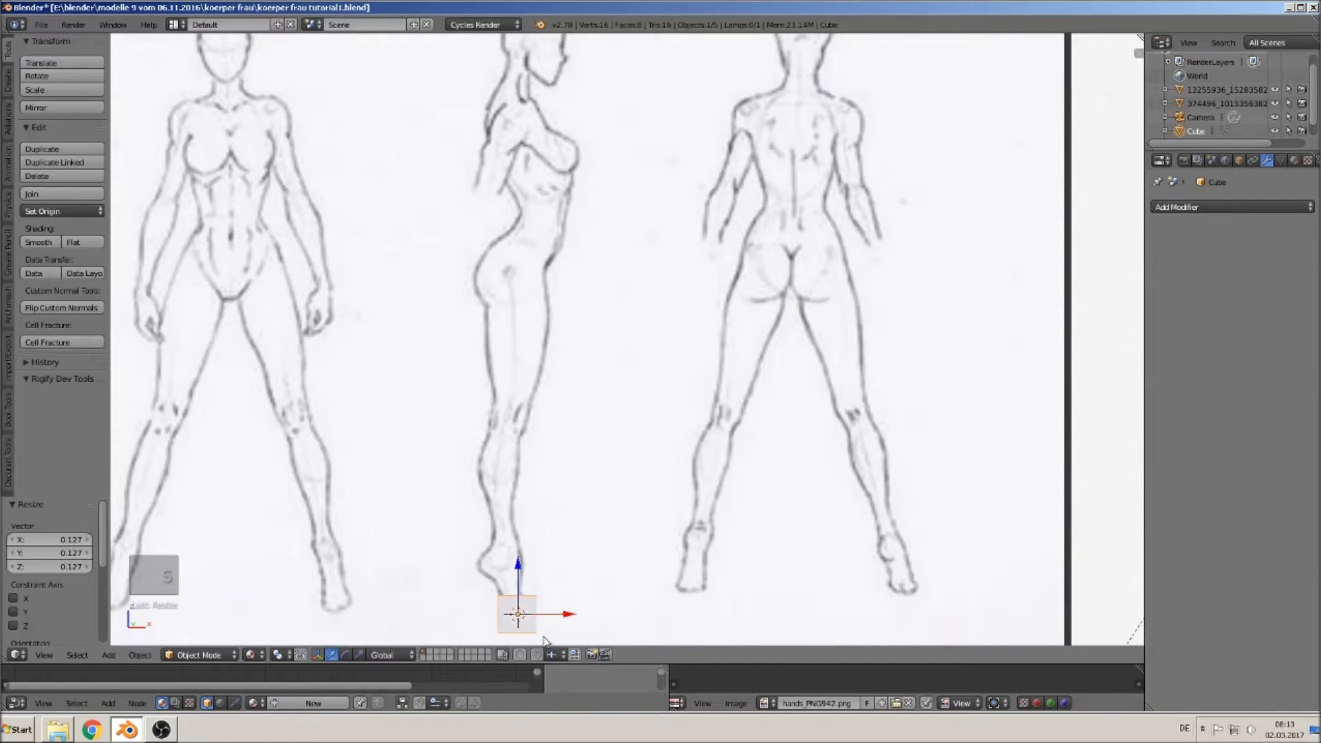
scroll(603, 531, "up", 2)
key("s")
left_click(539, 618)
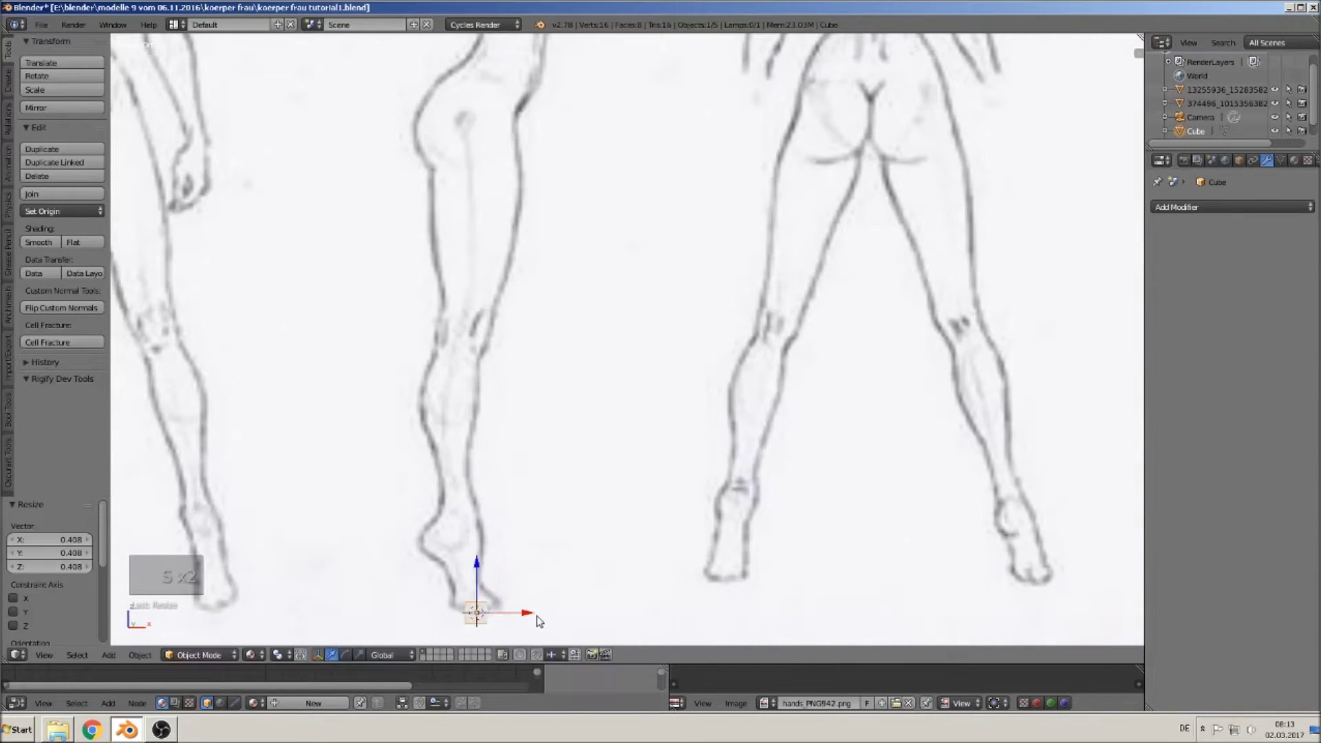
Step: Move the cube about 0.06 up along Z and about -0.02 along X onto the side-view foot
left_click_drag(468, 586, 475, 577)
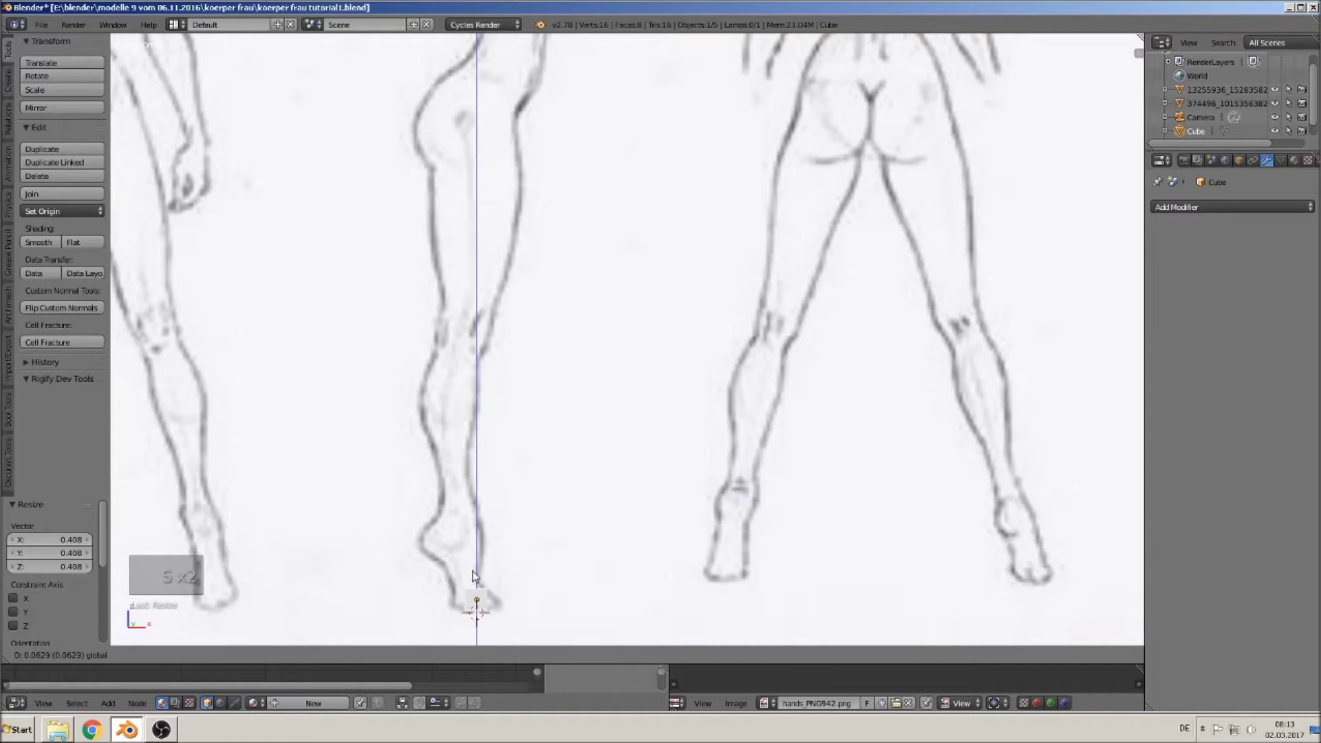
left_click(472, 578)
key("g")
key("x")
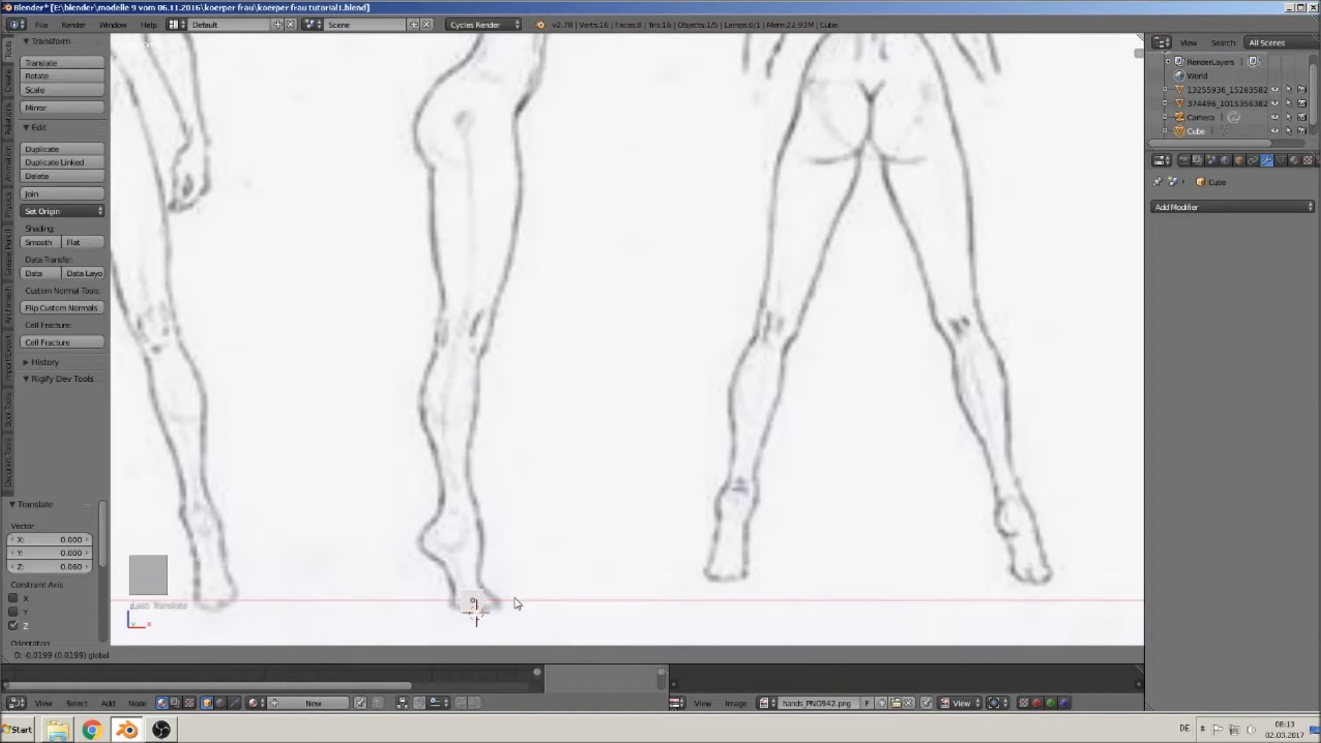
left_click(518, 603)
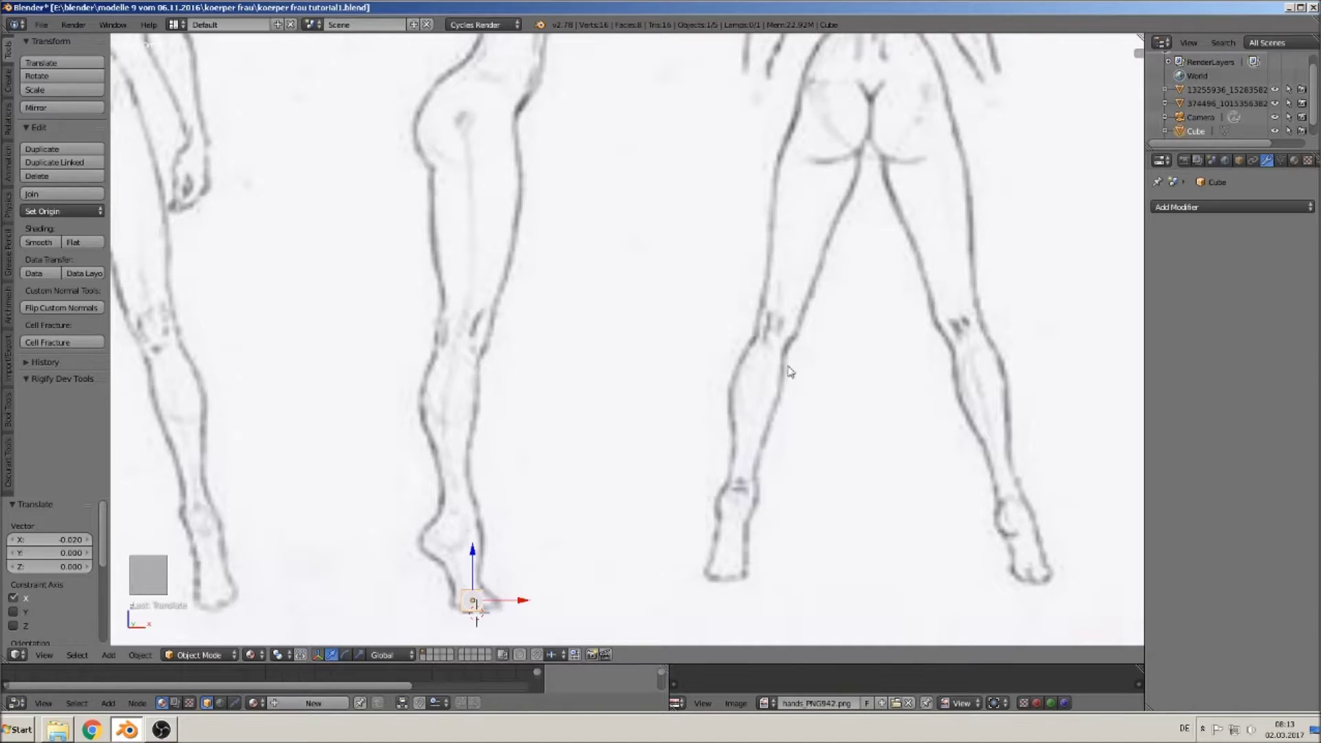
Step: In Edit Mode, select the cube's upper vertices and shift them about -0.014 along X
middle_click_drag(641, 366, 682, 317, "shift")
key("Tab")
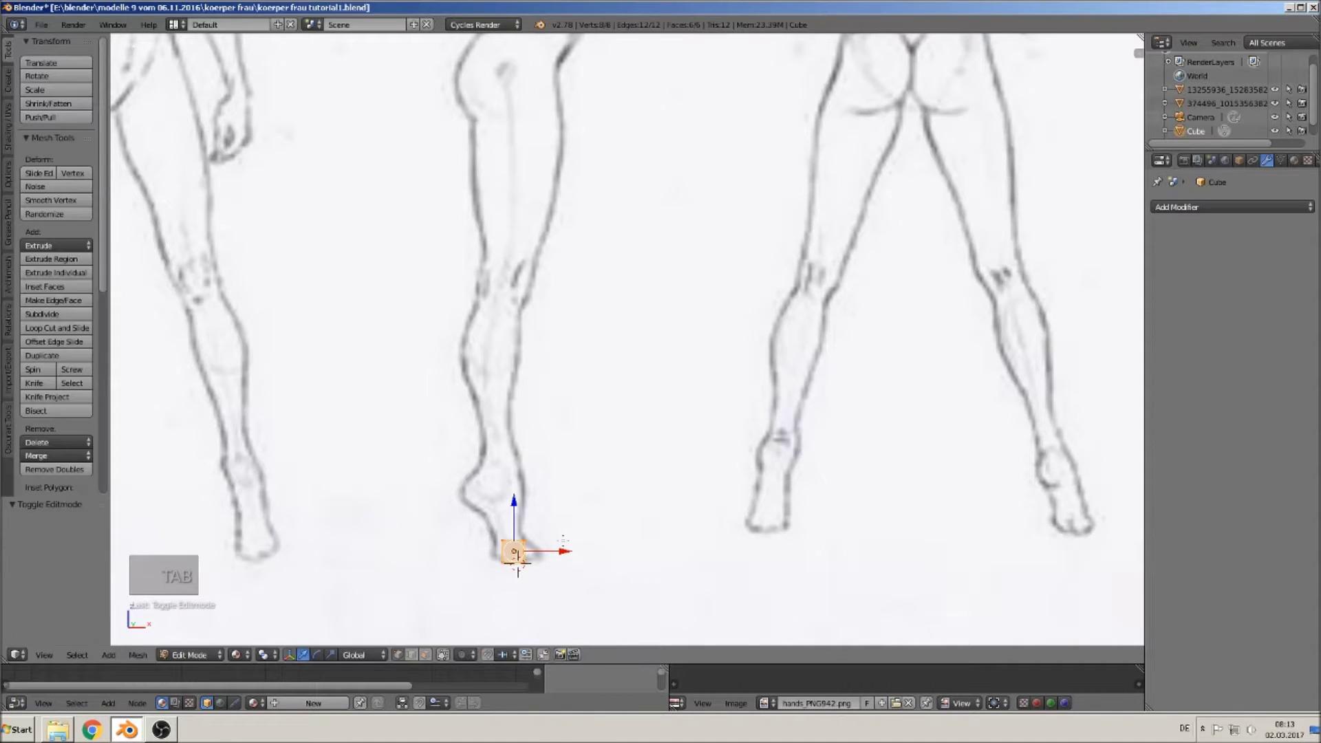
scroll(552, 566, "up", 2)
key("a")
key("a")
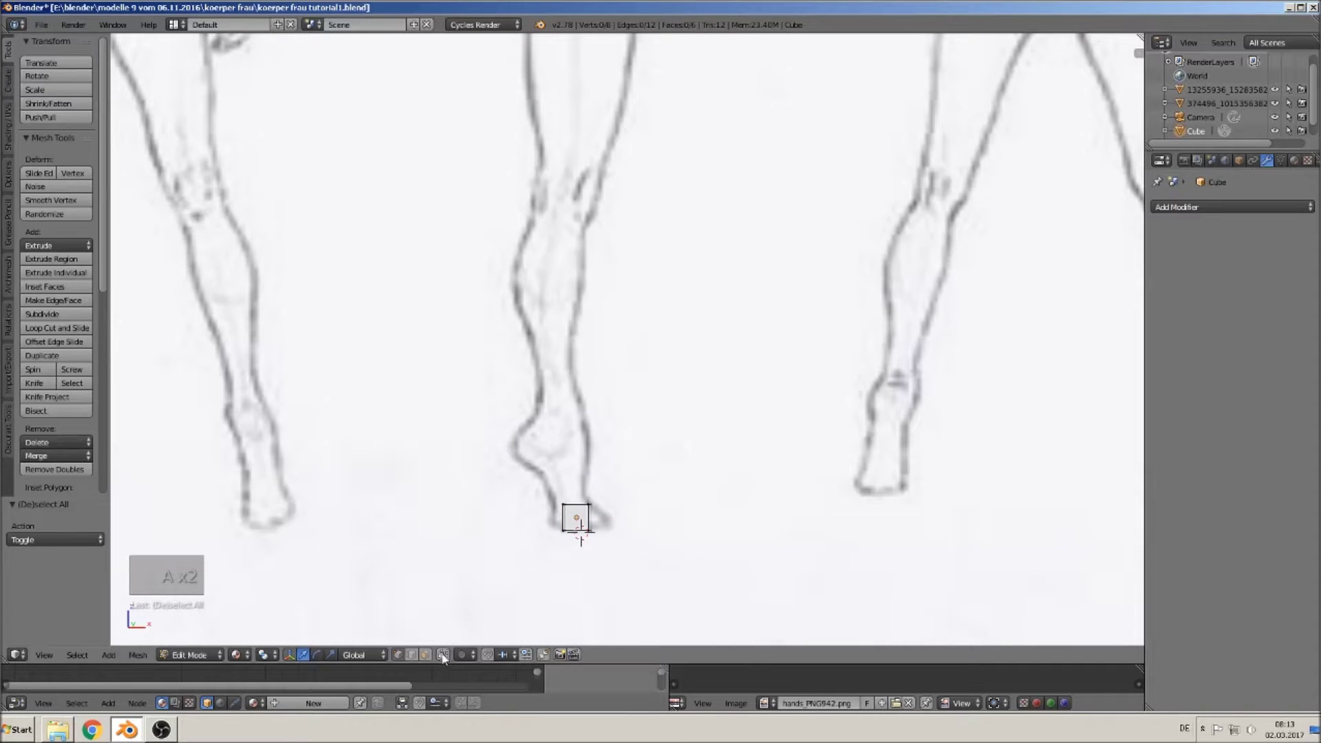
key("c")
left_click_drag(578, 516, 533, 496)
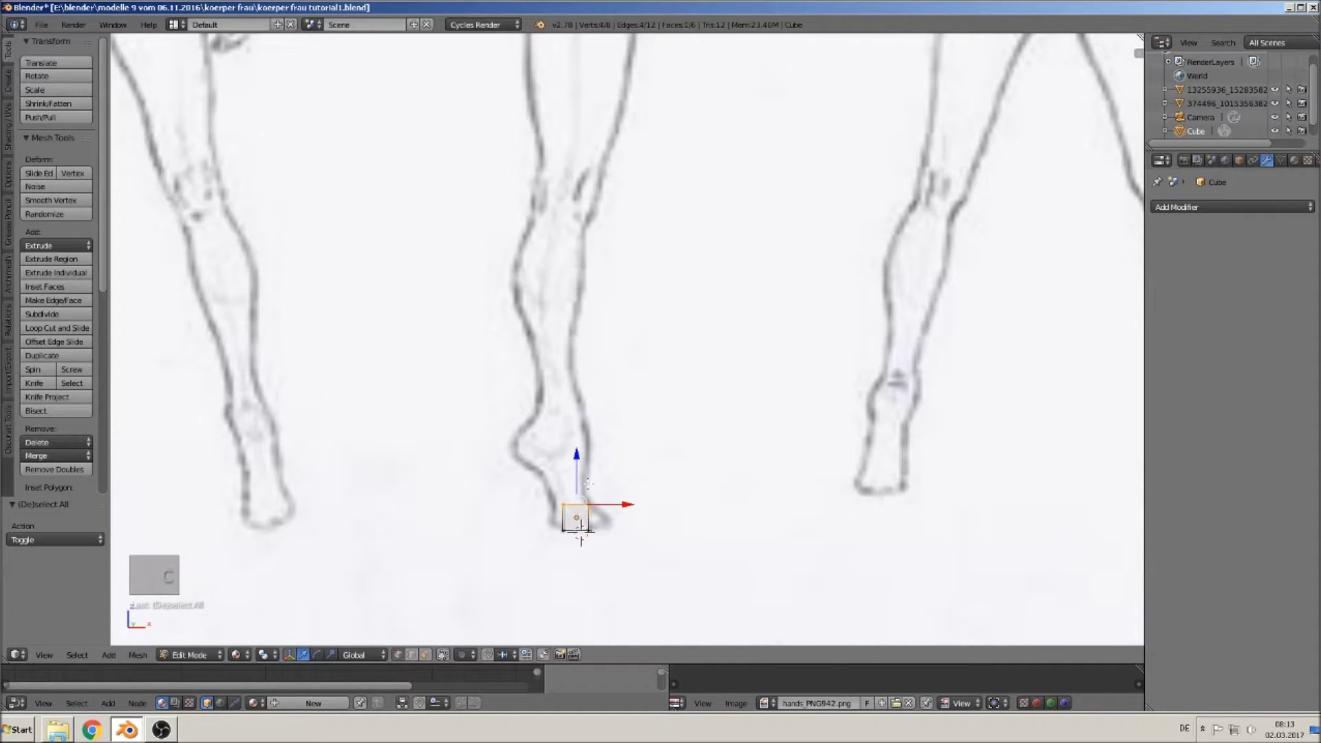
left_click_drag(628, 504, 624, 501)
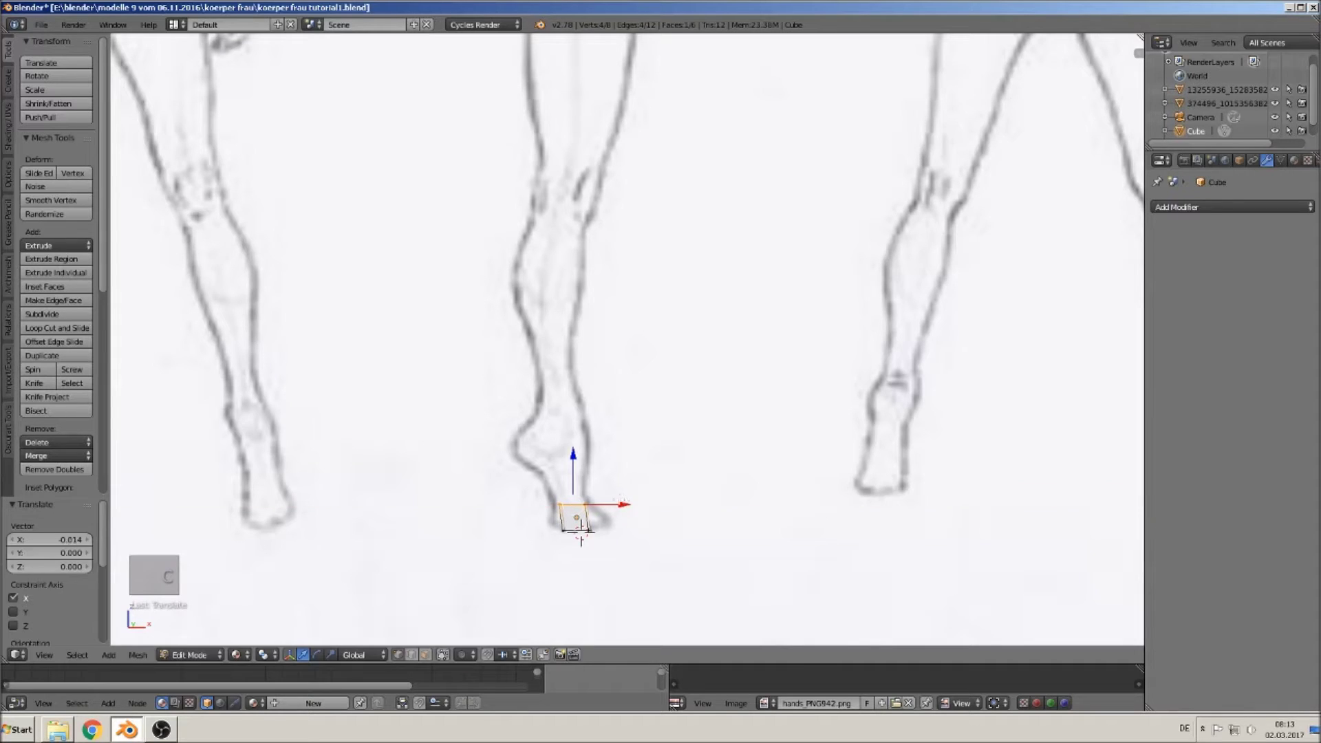
Step: Extrude the top face upward along the foot and move its heel-side edge about -0.1 along X to the outline
key("e")
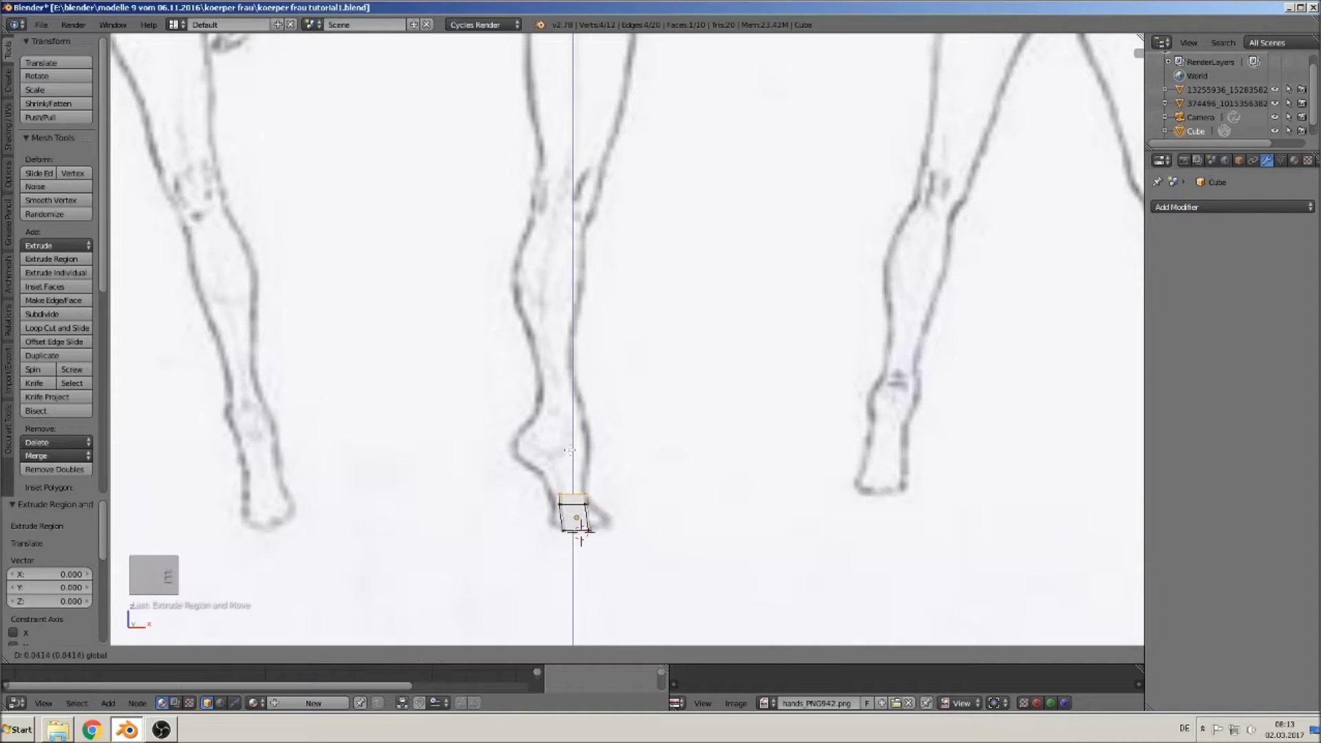
left_click(582, 422)
key("a")
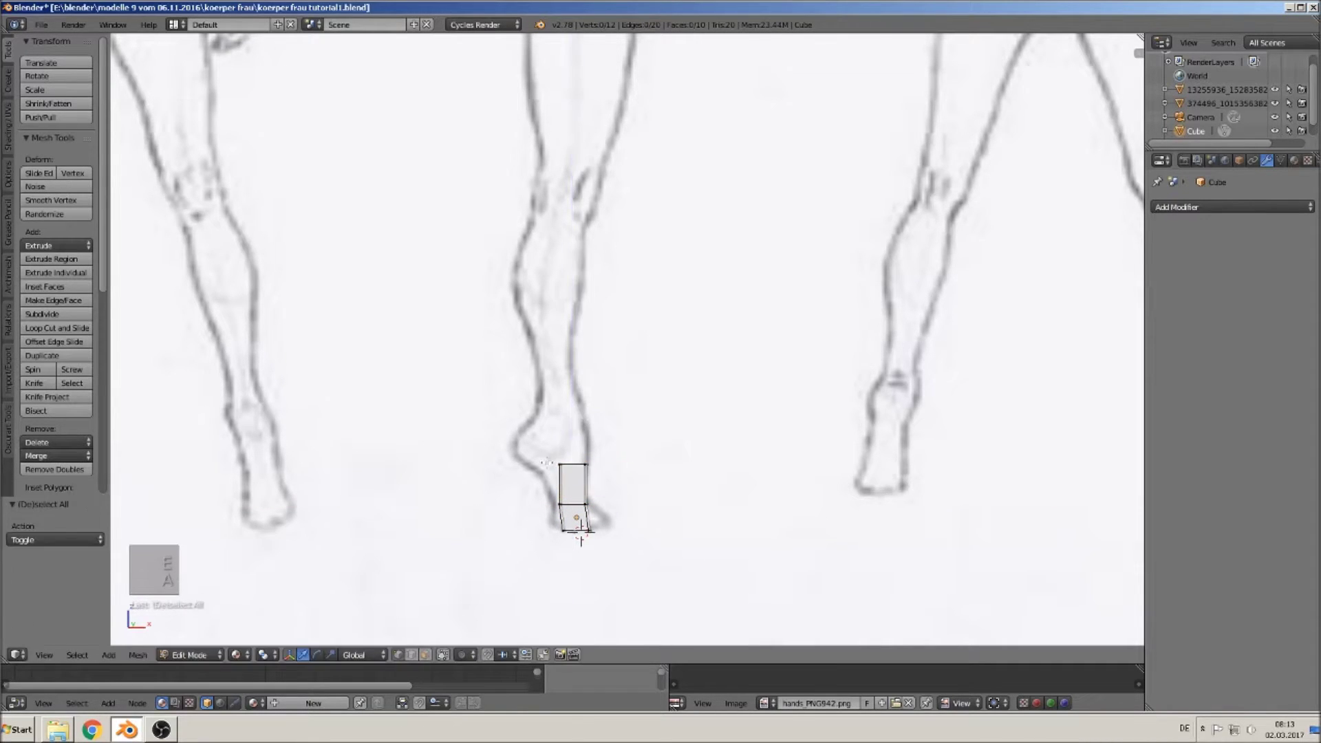
key("c")
left_click(558, 466)
mouse_move(577, 464)
left_mouse_down()
mouse_move(570, 472)
mouse_move(578, 465)
left_mouse_up()
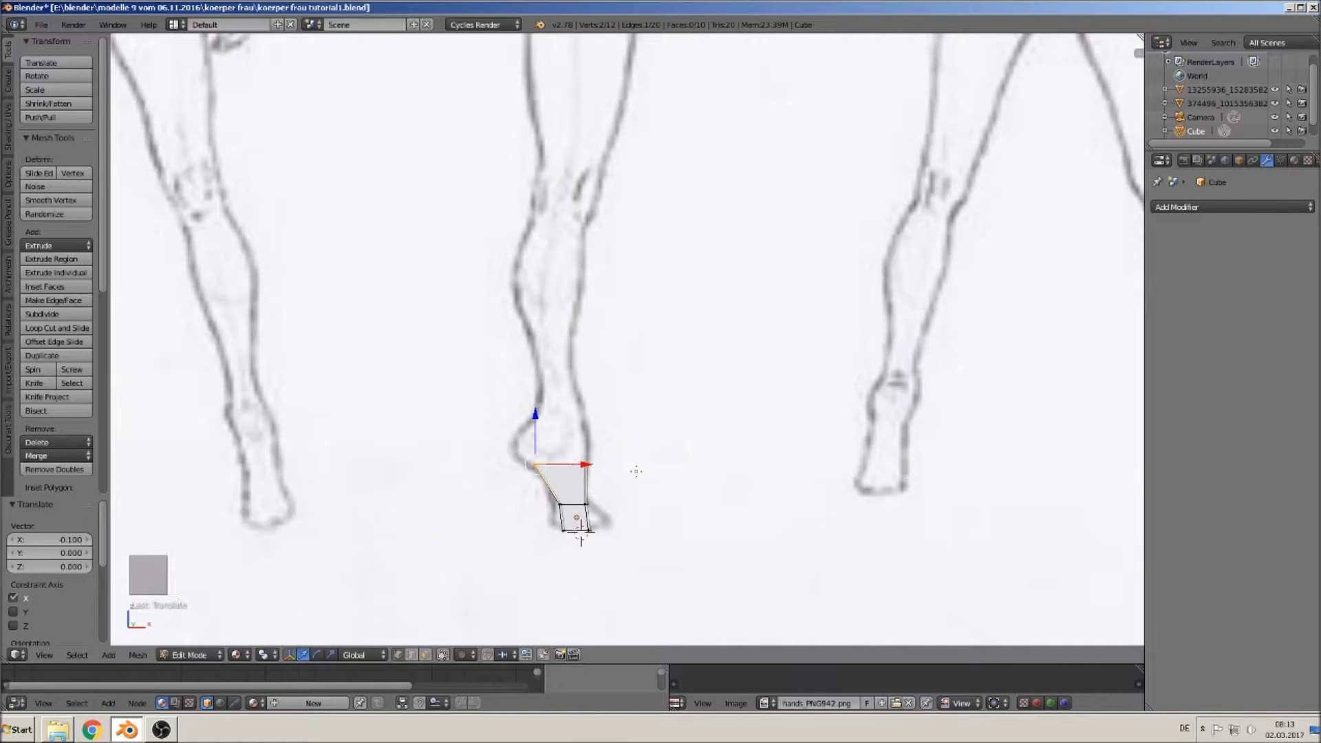
Step: Select the whole top face of the foot and extrude it about 0.09 upward to heel height
key("a")
key("c")
left_click(516, 463)
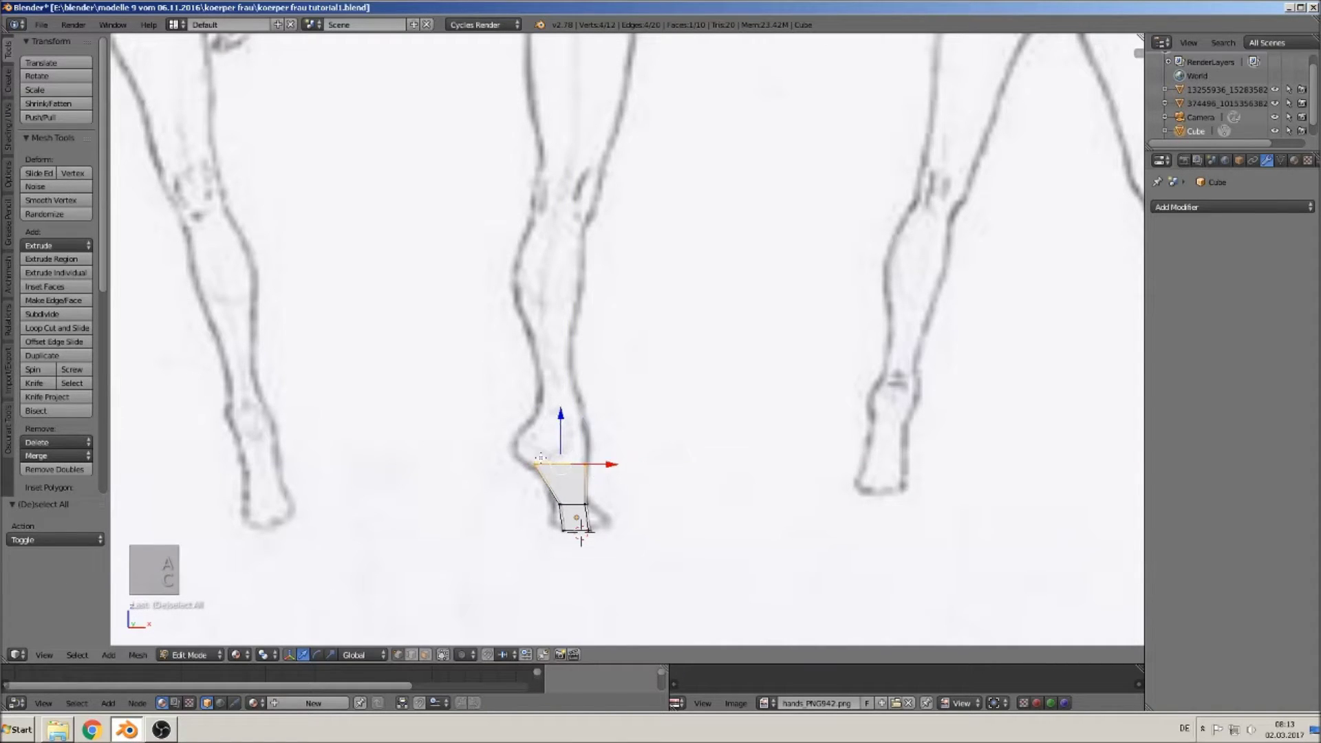
key("e")
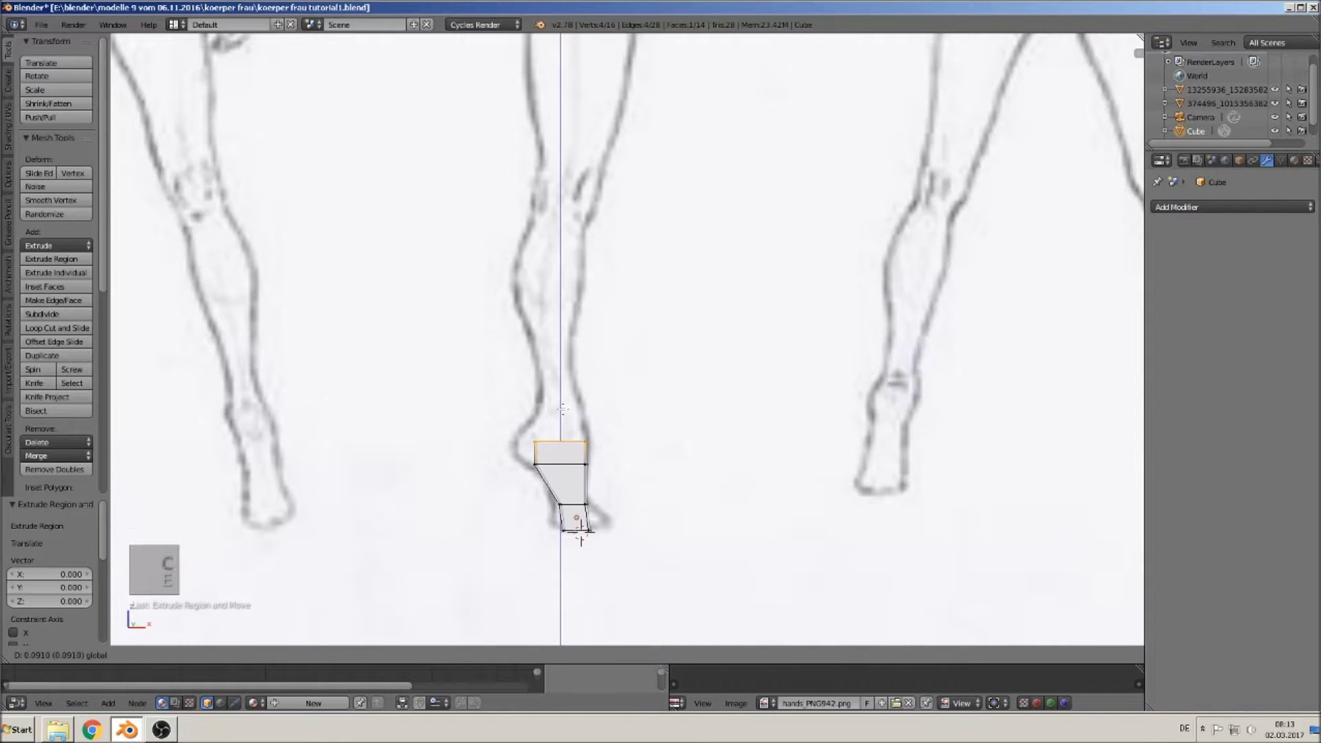
left_click(537, 443)
Step: Move the heel-side edge of the new top face about -0.08 along X to the tip of the heel
key("a")
key("x")
left_click(536, 439)
key("c")
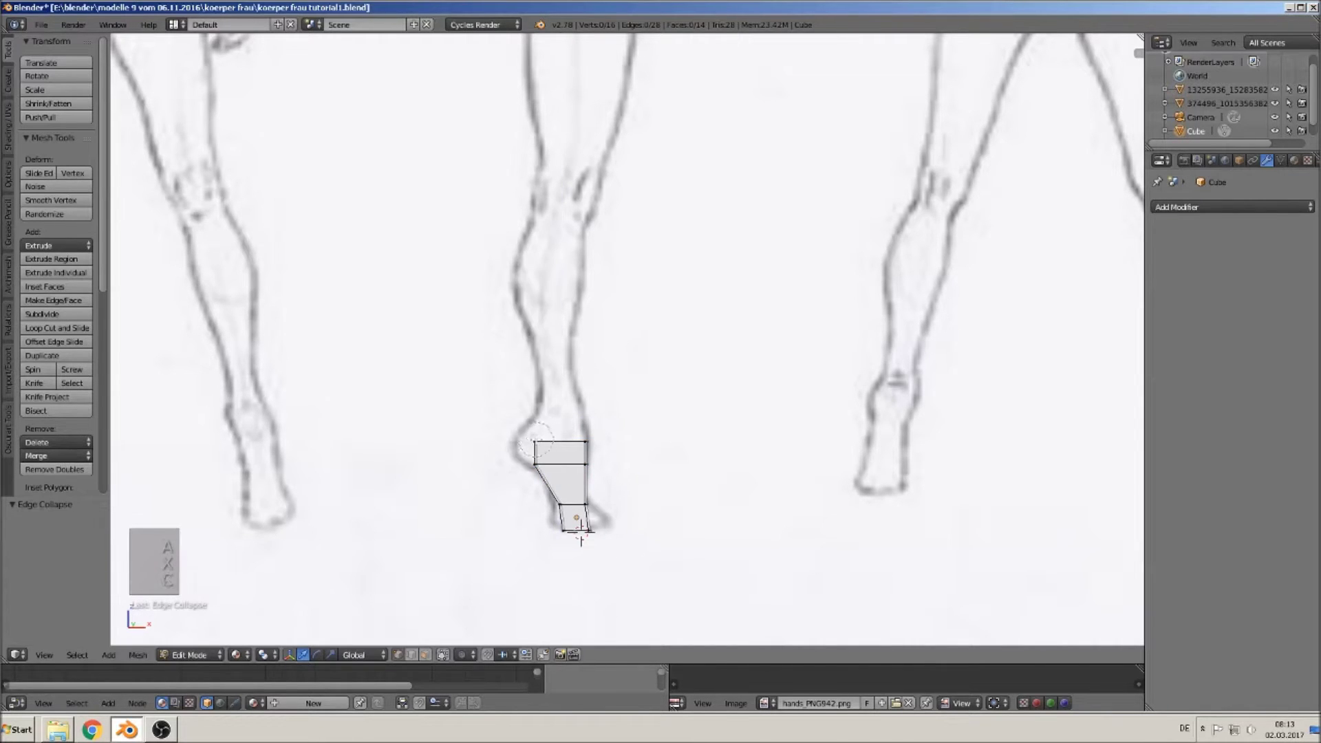
left_click(538, 442)
right_click(550, 442)
left_click_drag(566, 442, 546, 443)
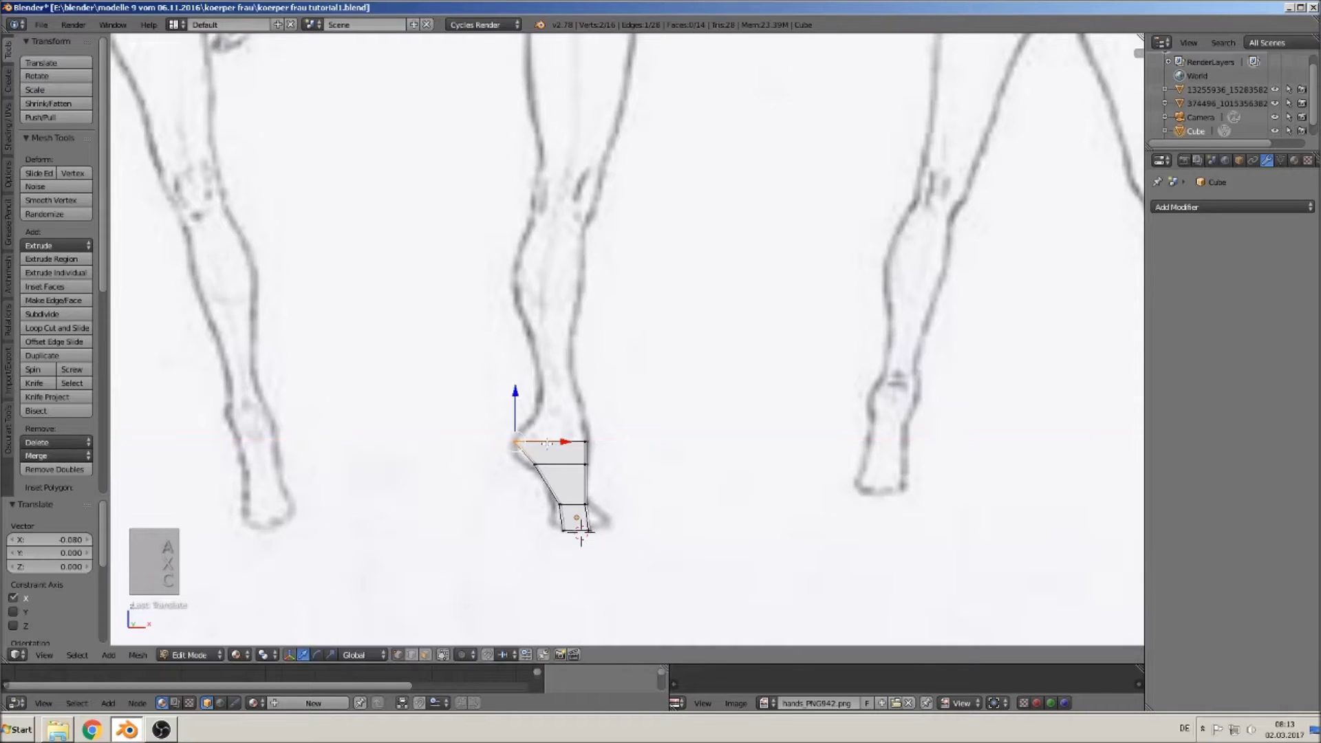
Step: Select the top face at the heel and extrude it about 0.23 upward to the ankle
key("a")
key("c")
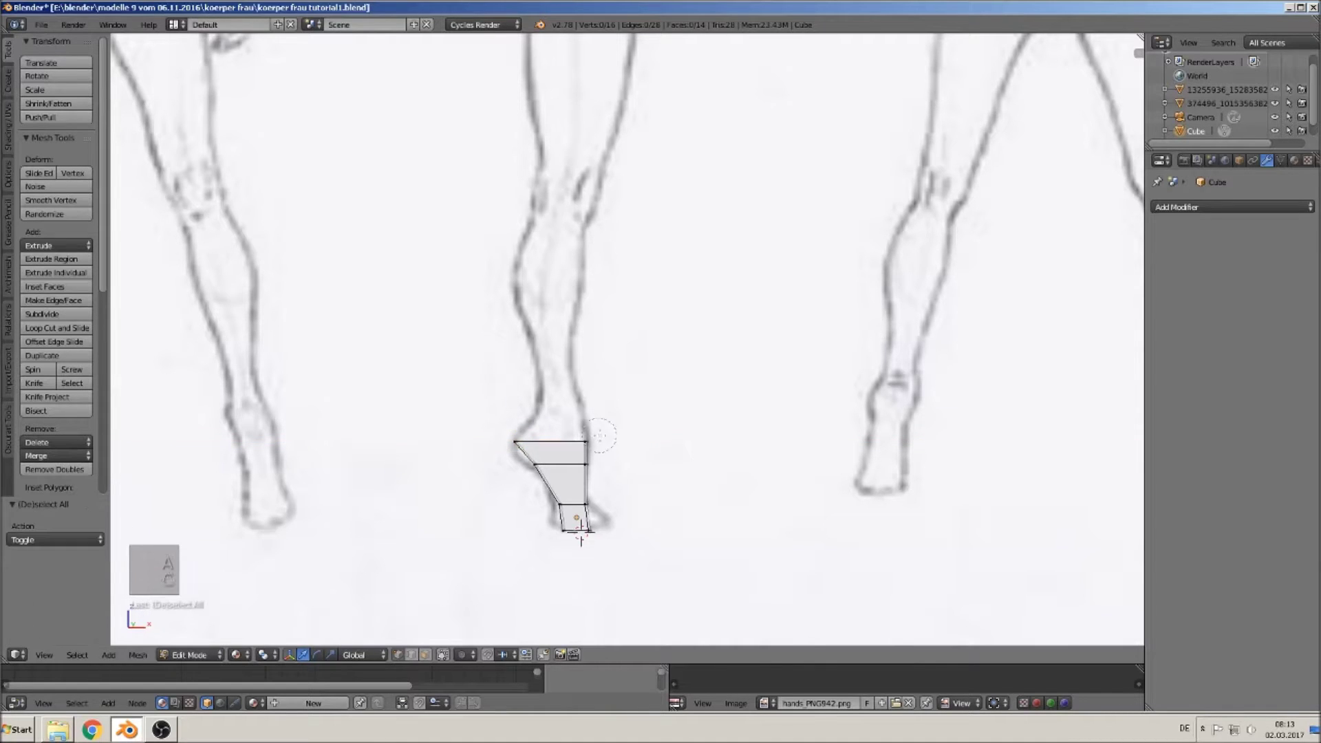
left_click_drag(598, 446, 514, 439)
key("e")
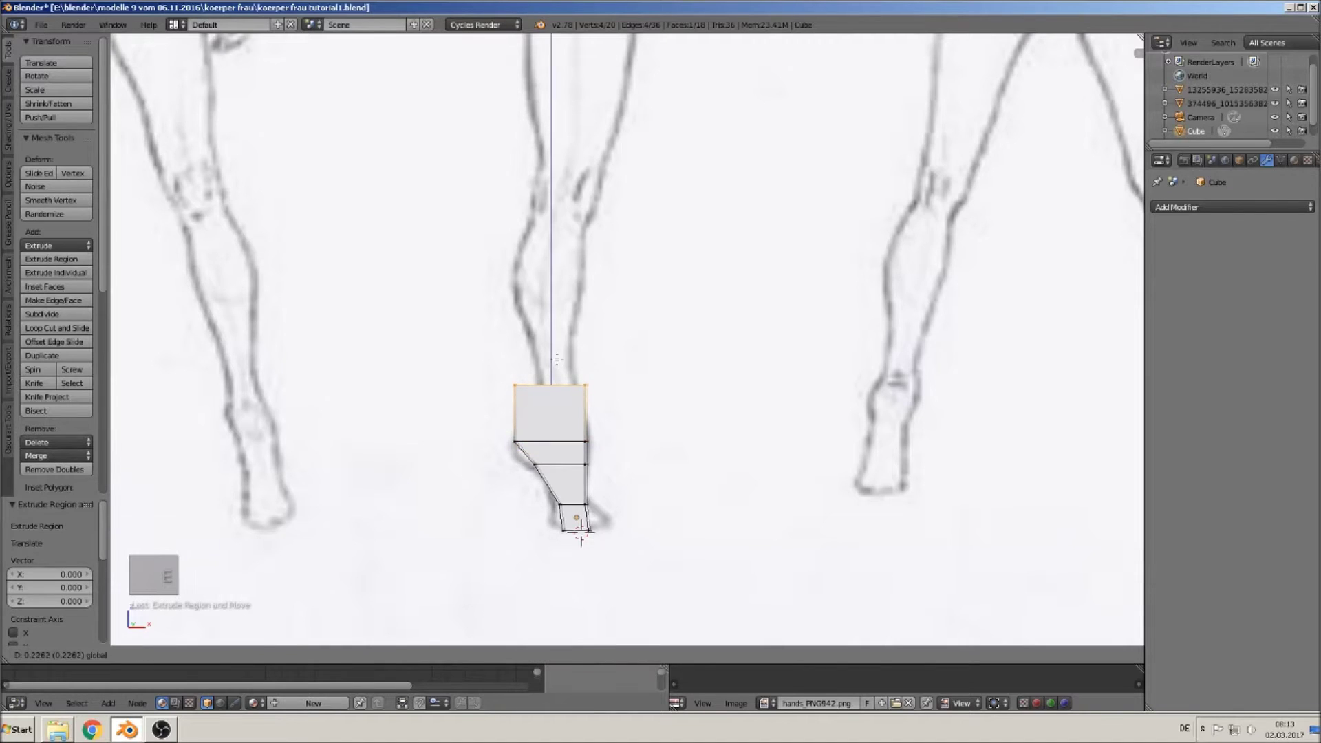
left_click(557, 359)
Step: Narrow the ankle face with scale factors of about 0.656 and 0.74, shifting it about 0.039 along X to fit the outline
key("s")
left_click(618, 400)
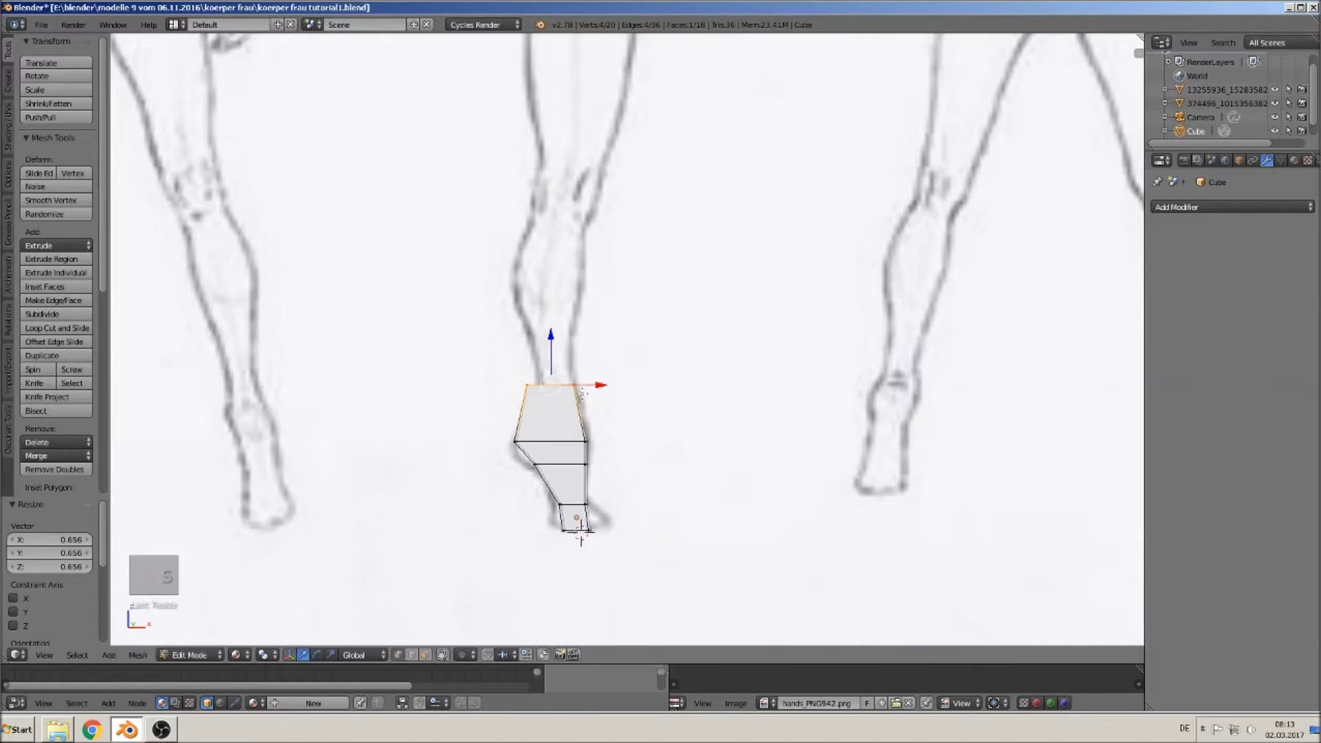
left_click_drag(584, 385, 593, 385)
key("s")
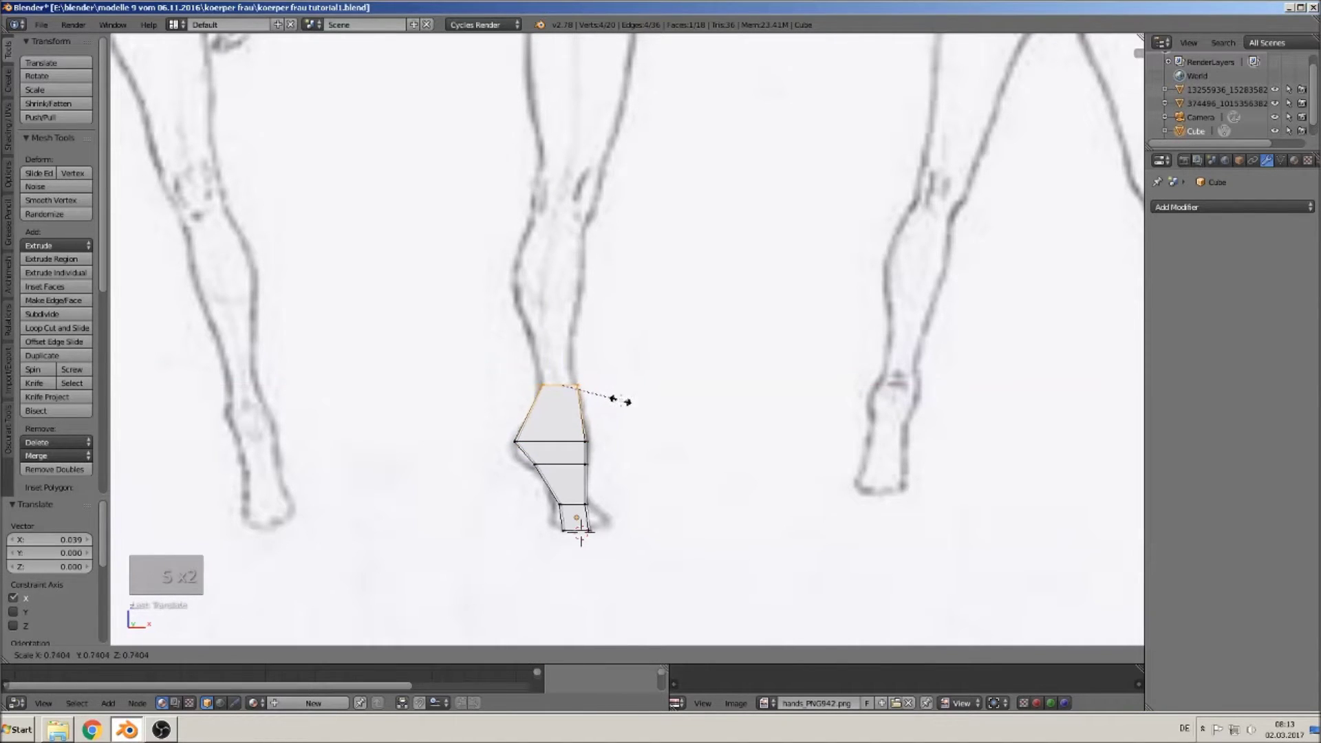
left_click(594, 386)
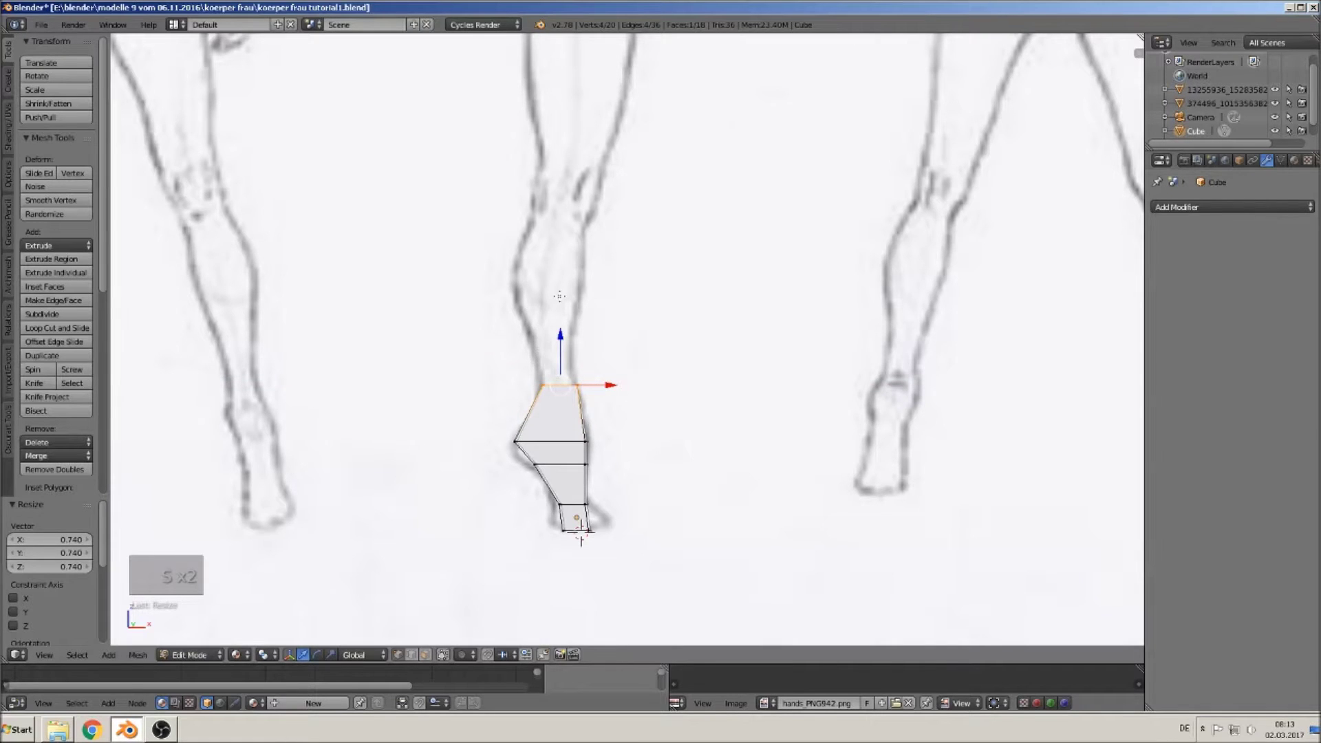
Step: Extrude the ankle face about 0.44 upward to the calf and shift it slightly along X to the shin outline
middle_click_drag(559, 296, 467, 324, "shift")
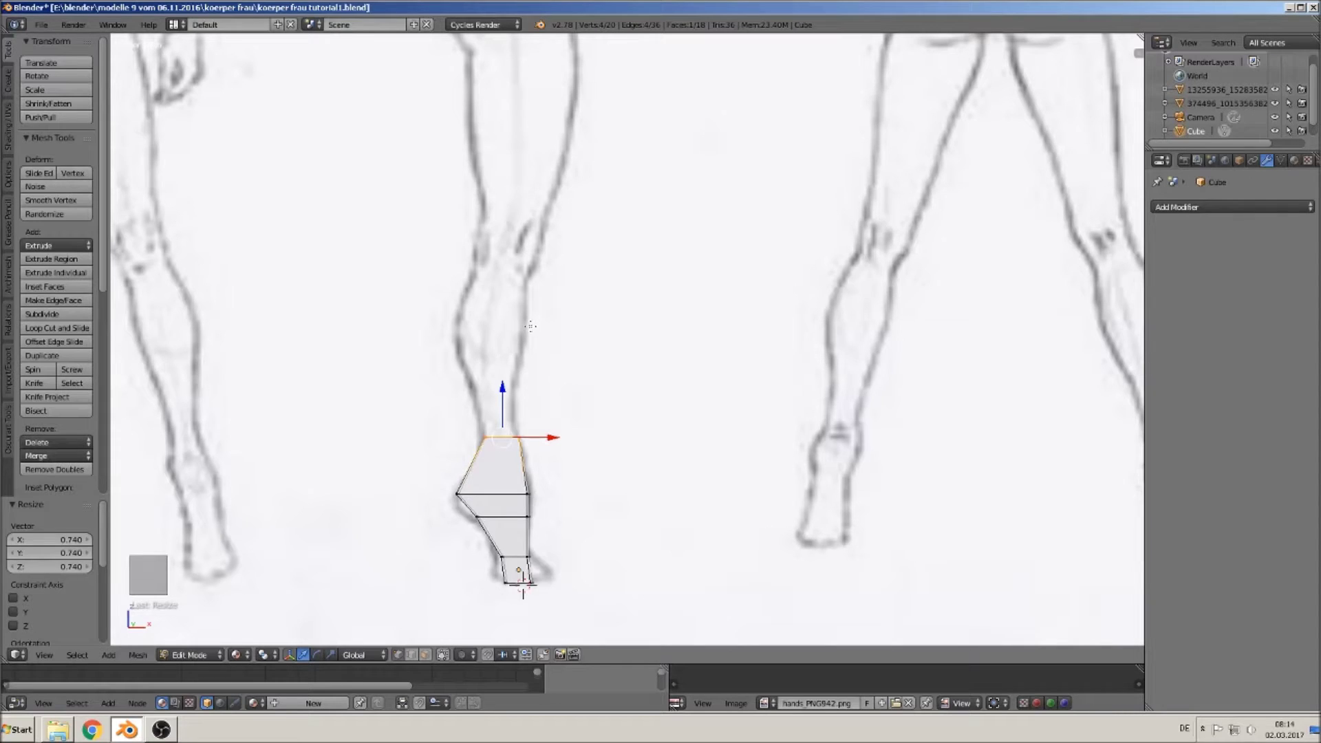
key("e")
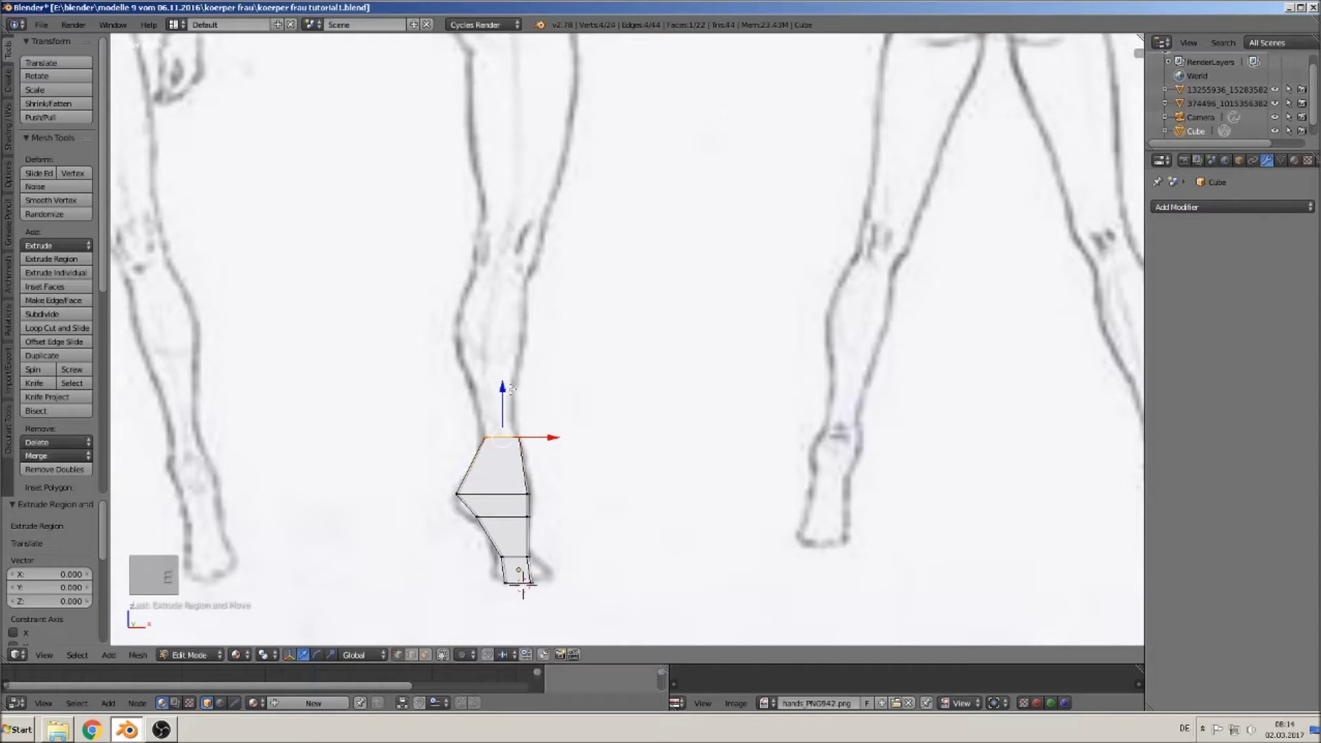
left_click(512, 385)
left_click_drag(500, 382, 498, 289)
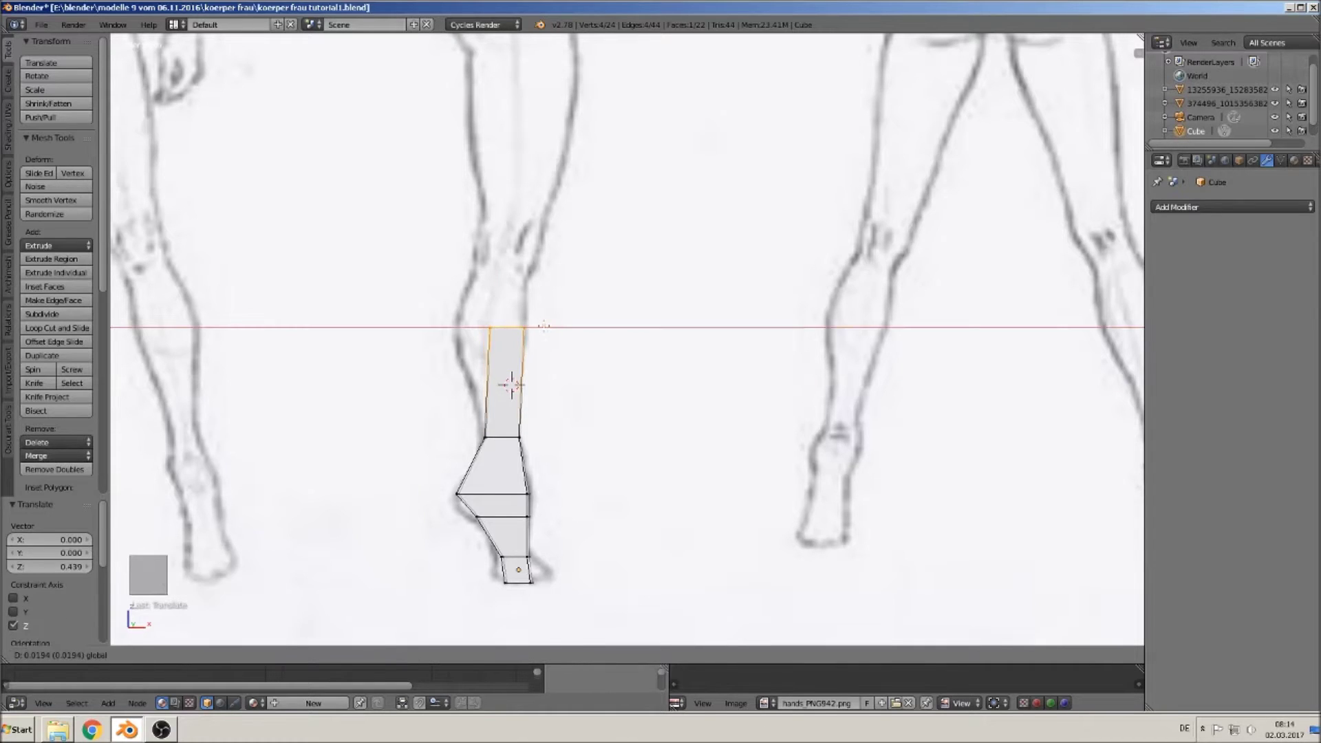
Step: Move the rear edge of the calf's top face backward along X to the outline of the calf
key("a")
key("x")
left_click(481, 326)
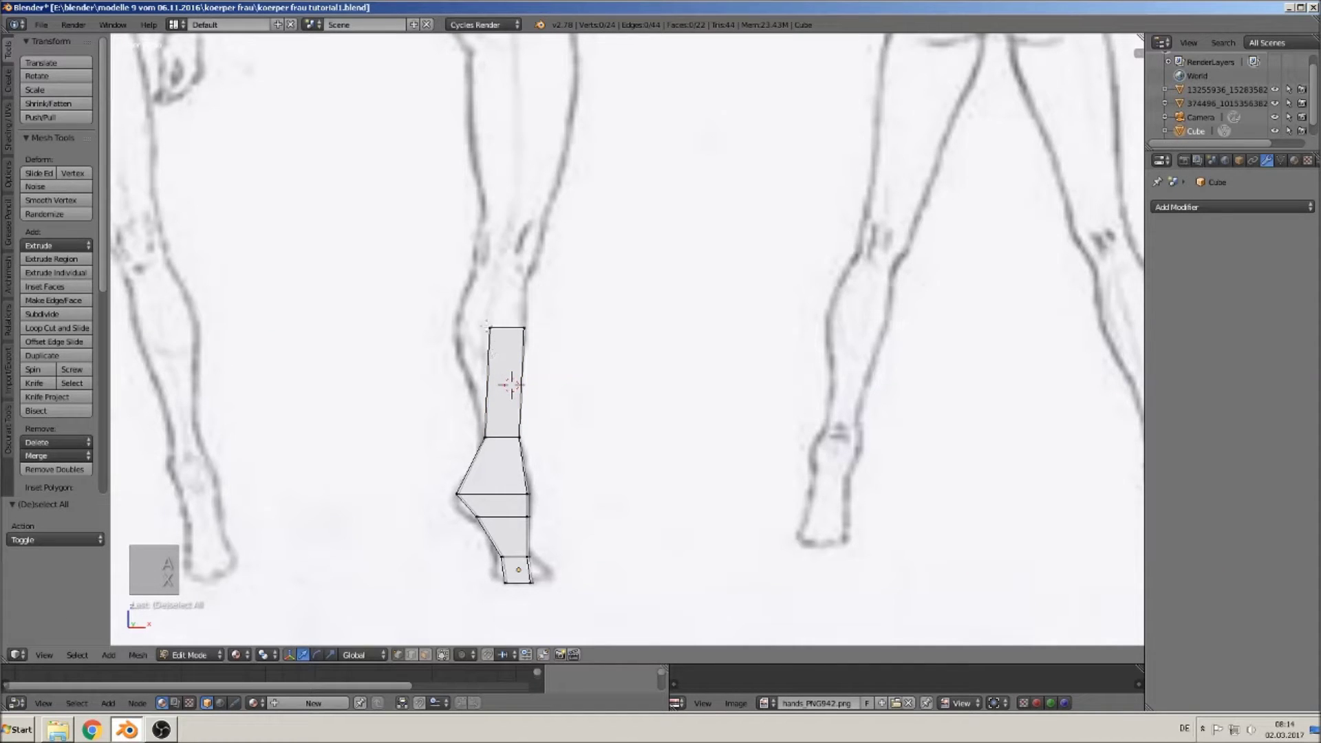
right_click(486, 326)
key("g")
key("x")
left_click(503, 326)
key("a")
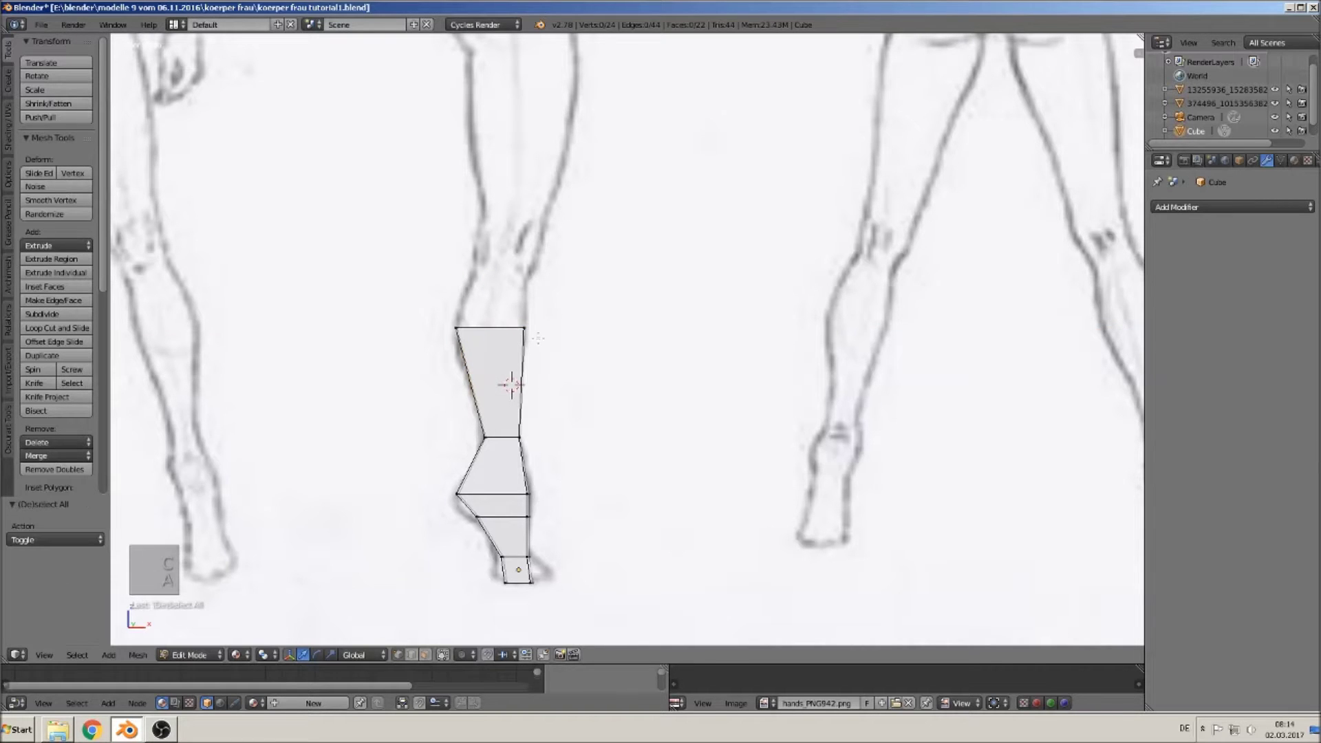
Step: Extrude the calf's top face up to the knee and shift it forward along X toward the leg outline
key("c")
left_click_drag(538, 329, 446, 326)
key("e")
right_click(470, 322)
left_click_drag(489, 294, 489, 215)
left_click_drag(547, 249, 559, 252)
left_click(561, 251)
key("a")
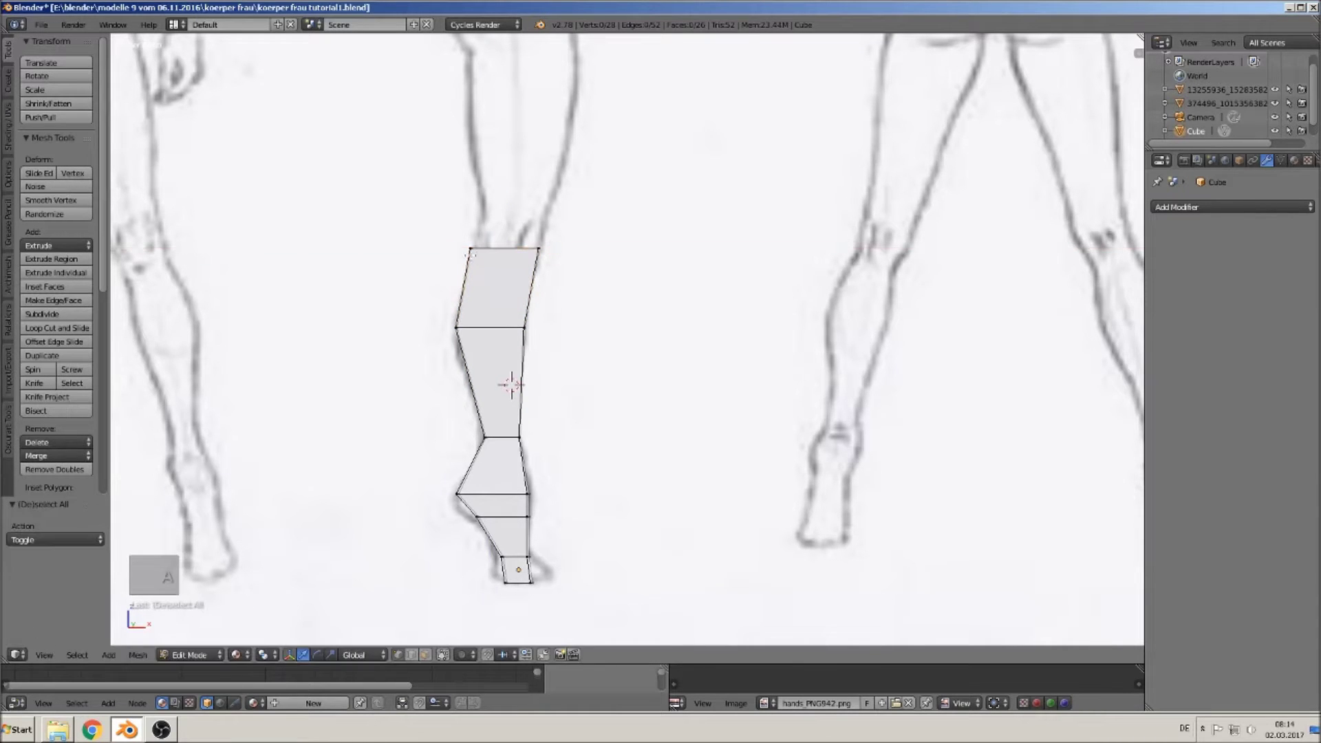
Step: Move the rear edge of the knee's top face slightly forward along X to the leg outline
key("c")
left_click(469, 251)
right_click(468, 252)
left_click_drag(516, 250, 526, 260)
left_click(526, 259)
middle_click_drag(599, 234, 521, 379, "shift")
Step: Extrude the knee's top face about 0.546 upward to mid-thigh and shift it slightly backward along X to the rear outline
key("a")
key("c")
left_click(459, 395)
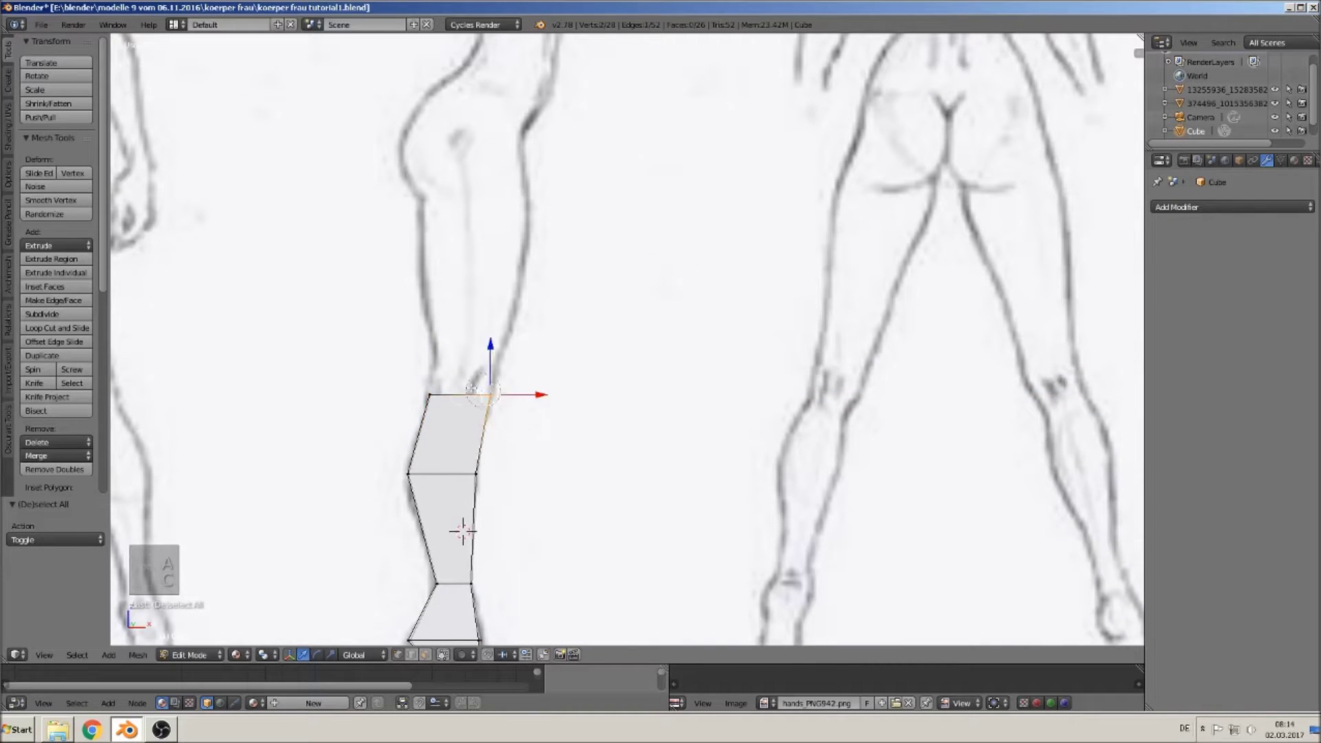
right_click(460, 395)
key("e")
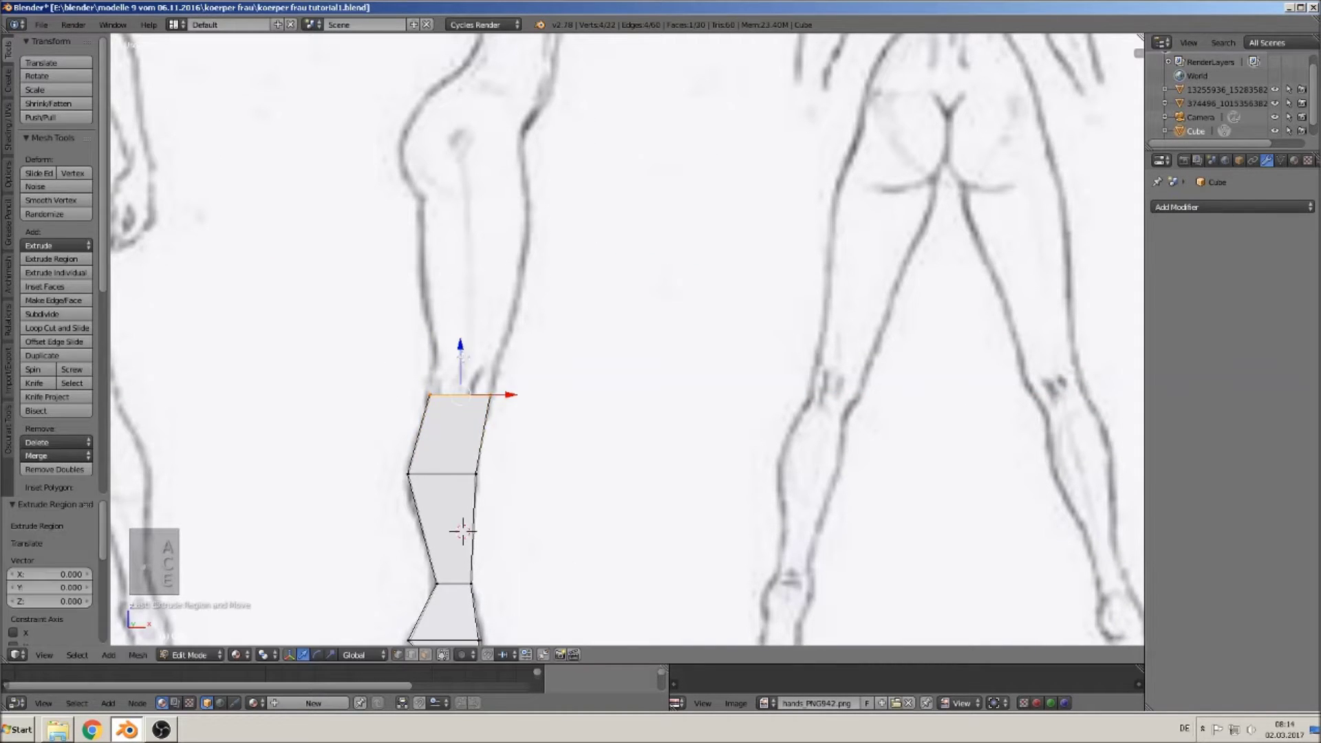
left_click(475, 217)
key("g")
key("x")
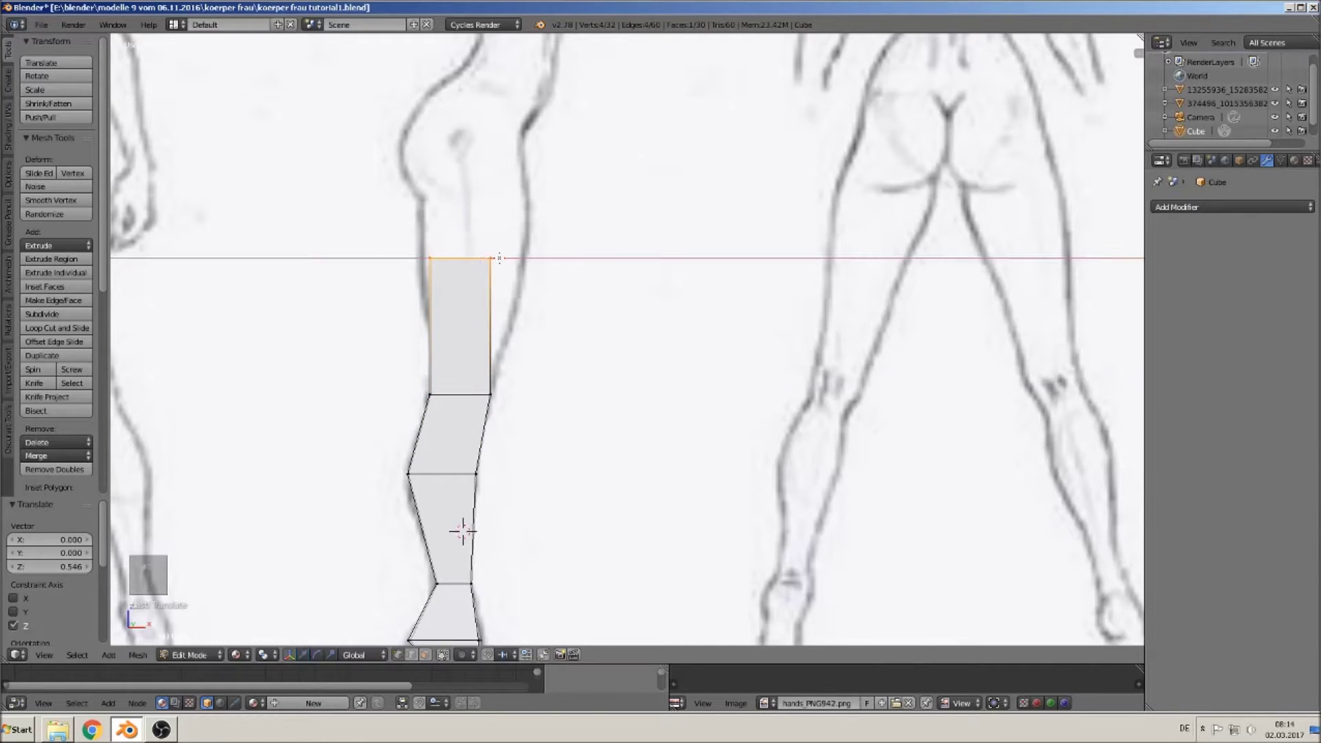
left_click(485, 260)
Step: Move the front edge of the mid-thigh face forward along X to the front outline of the thigh
key("a")
right_click(482, 257)
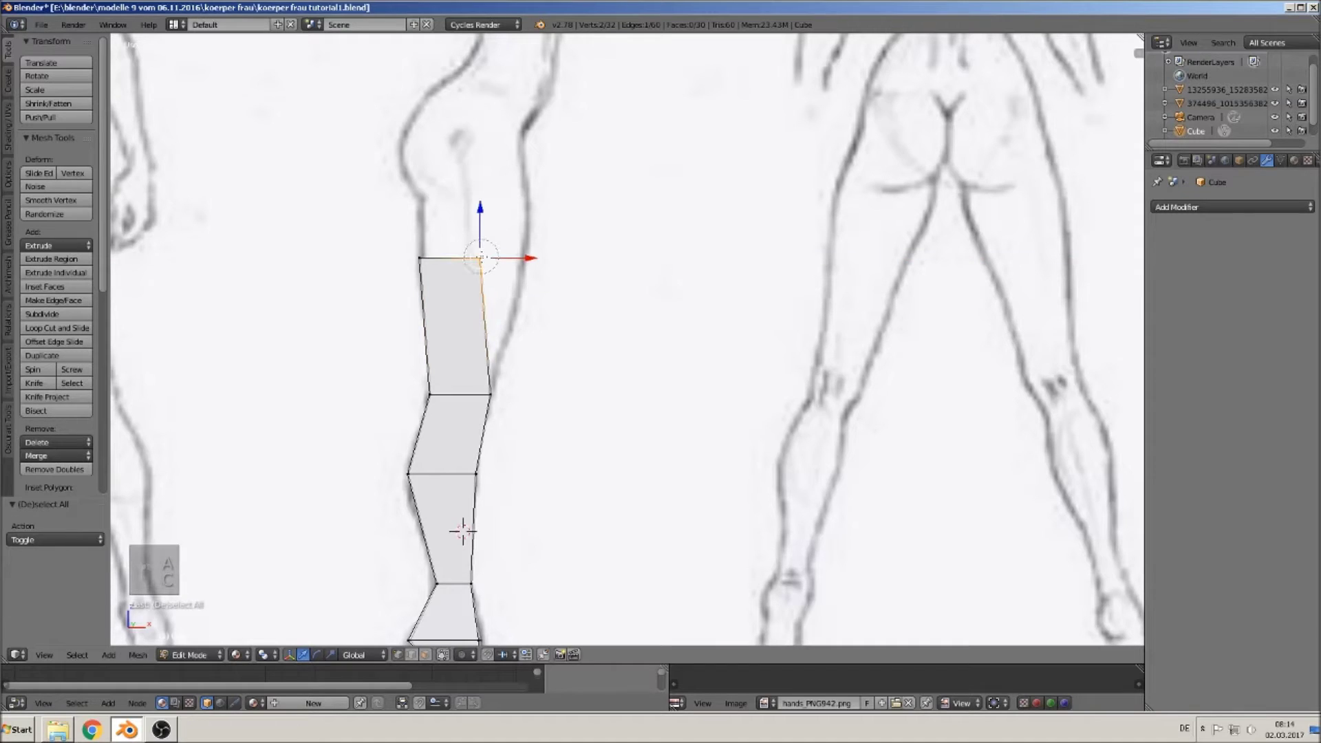
key("g")
key("x")
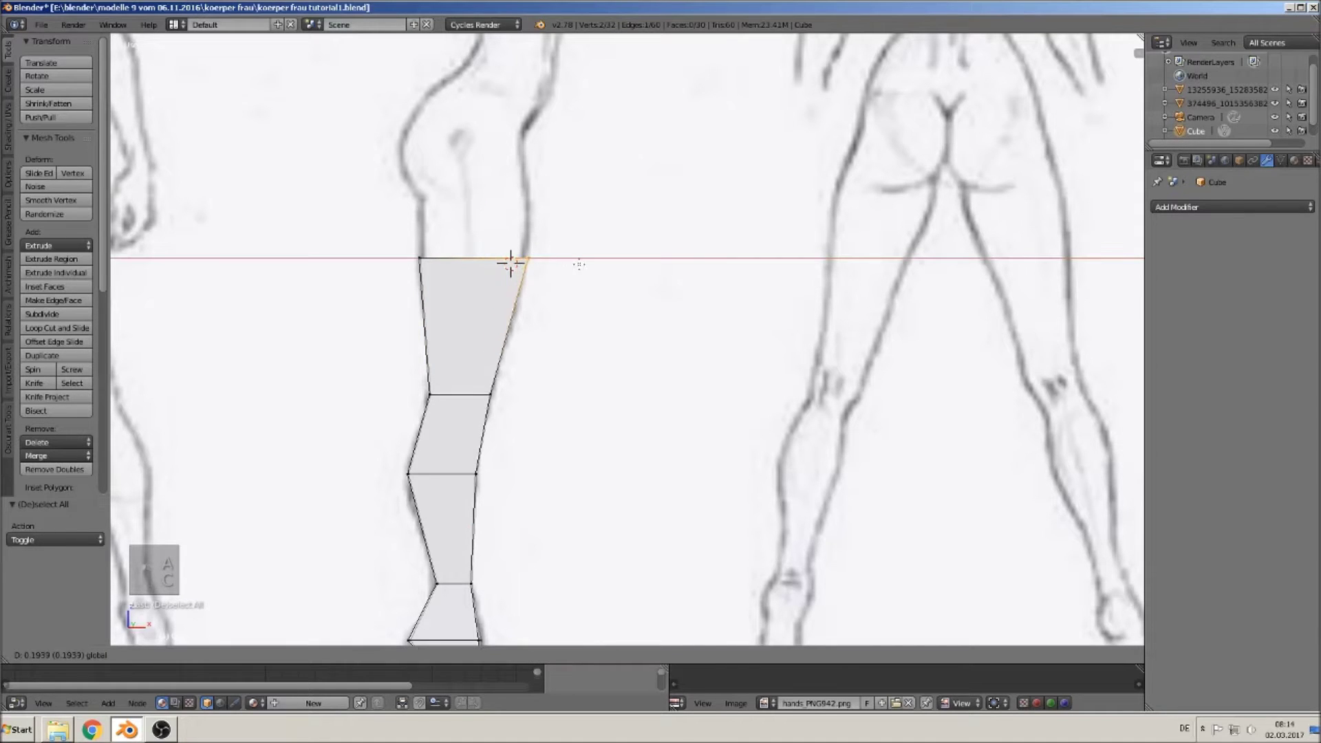
left_click(511, 264)
Step: Extrude the thigh's top face about 0.441 upward toward the hip
key("a")
key("c")
left_click(532, 258)
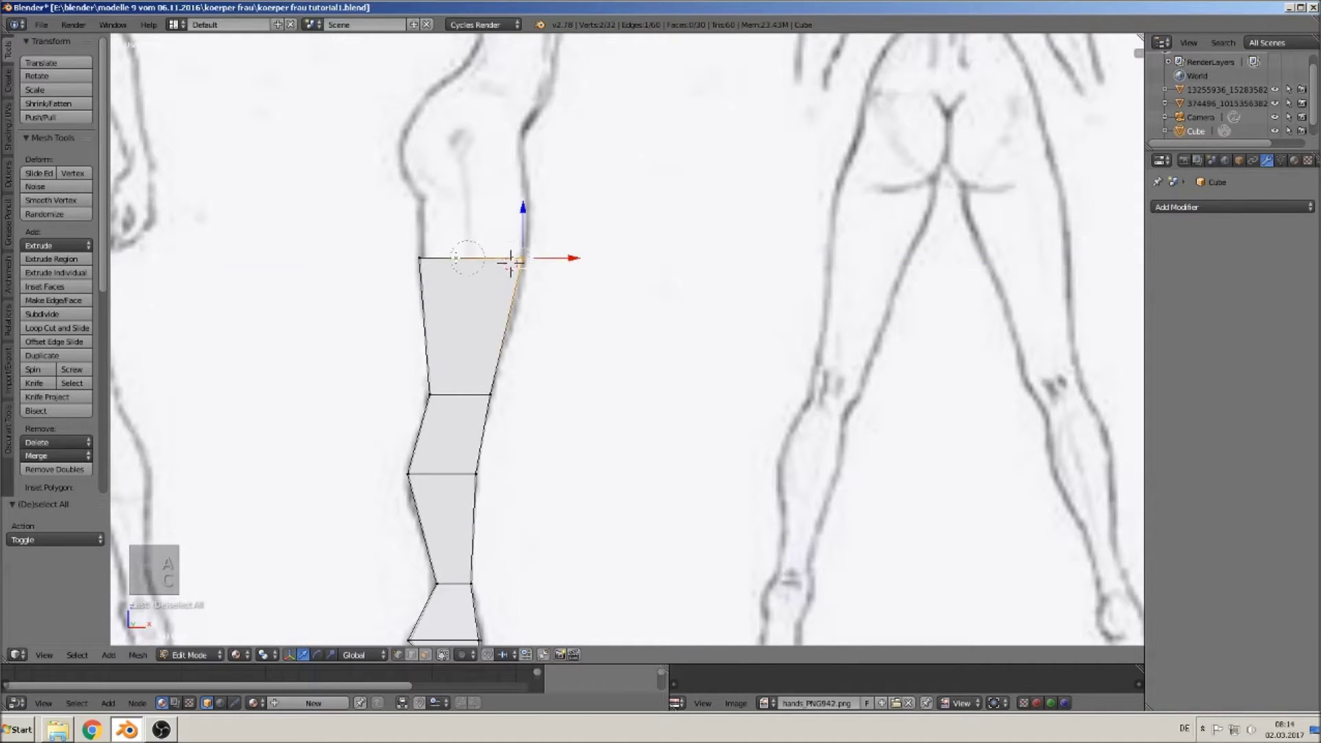
left_click(413, 257)
key("e")
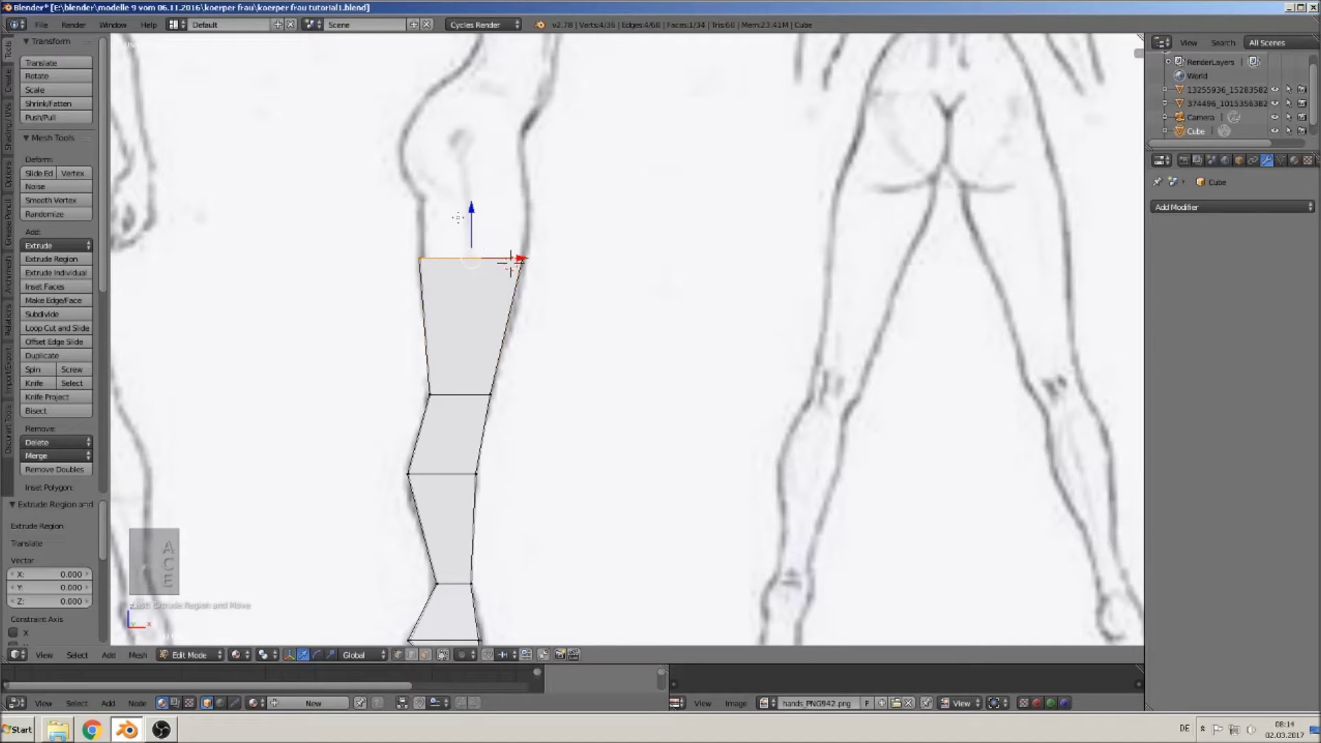
left_click(478, 224)
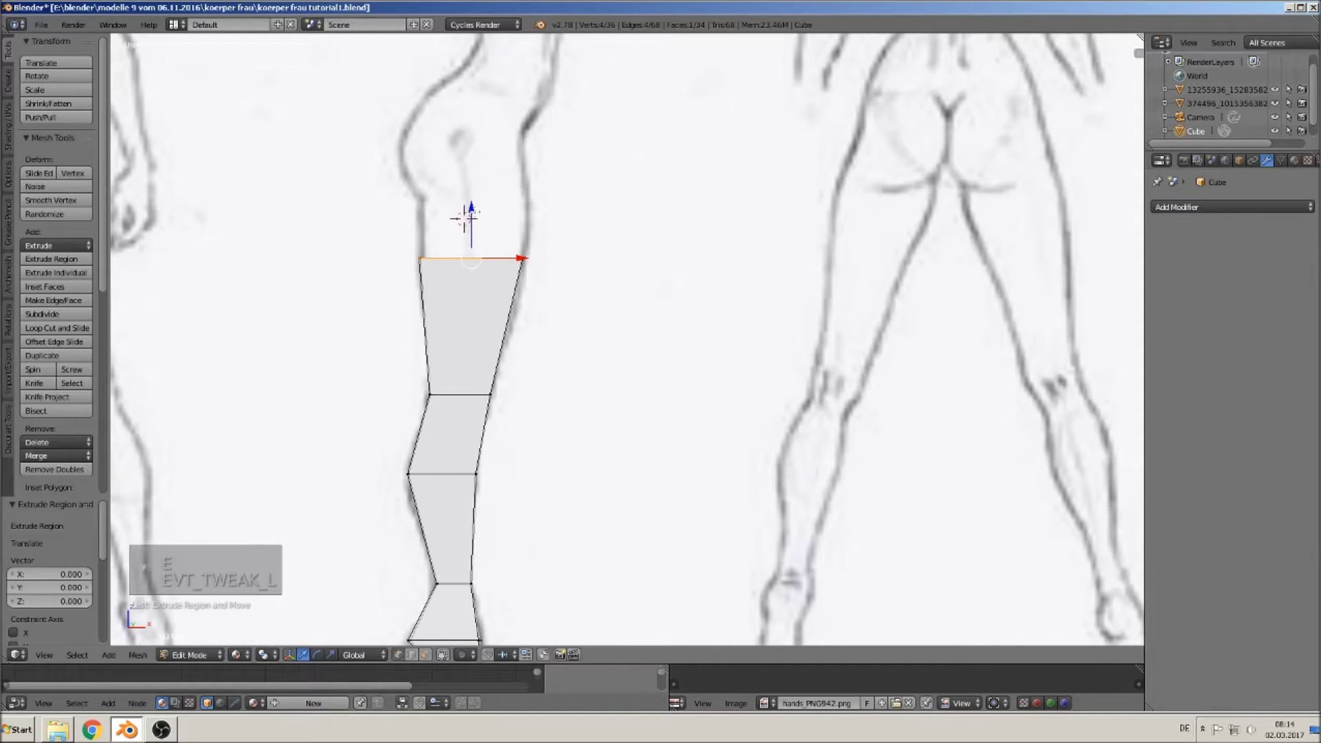
left_click_drag(471, 210, 472, 99)
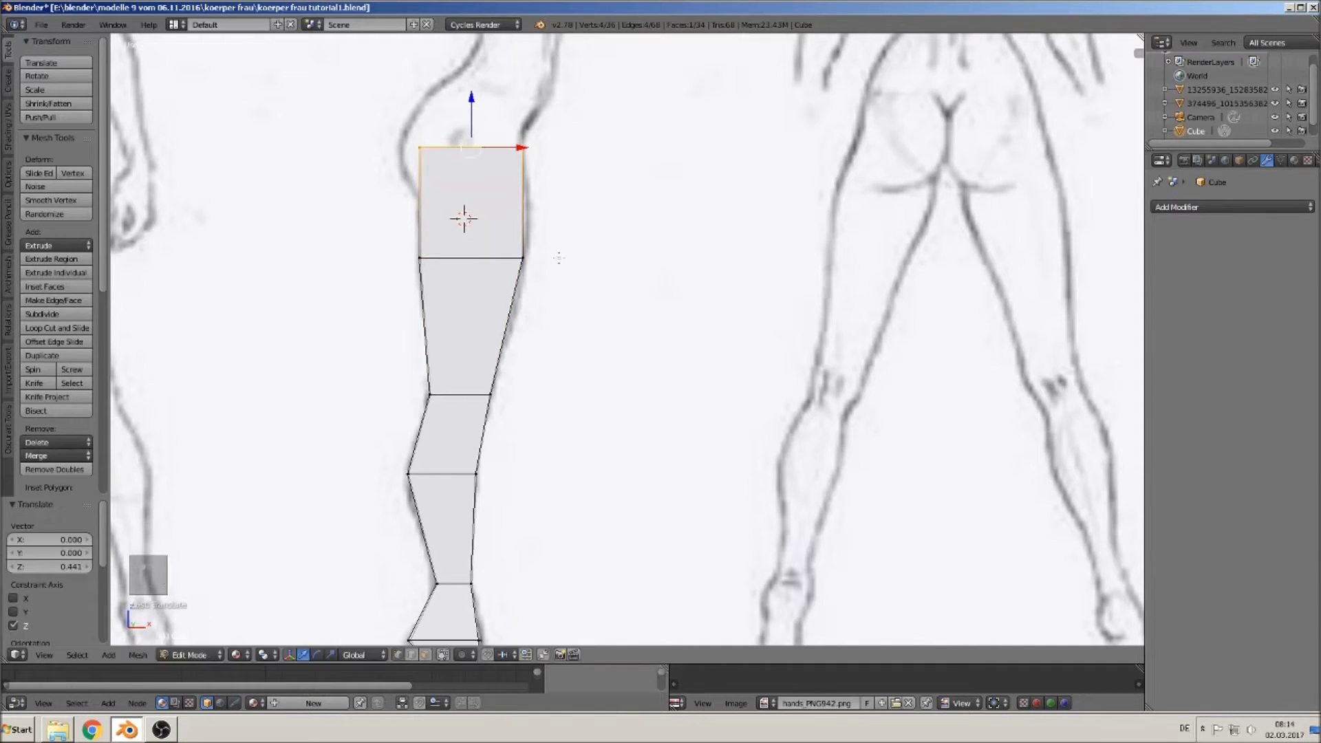
Step: Tilt the hip-end face by about -33.7°, lower it about 0.099 along Z, and scale it by about 1.129
key("r")
left_click(599, 192)
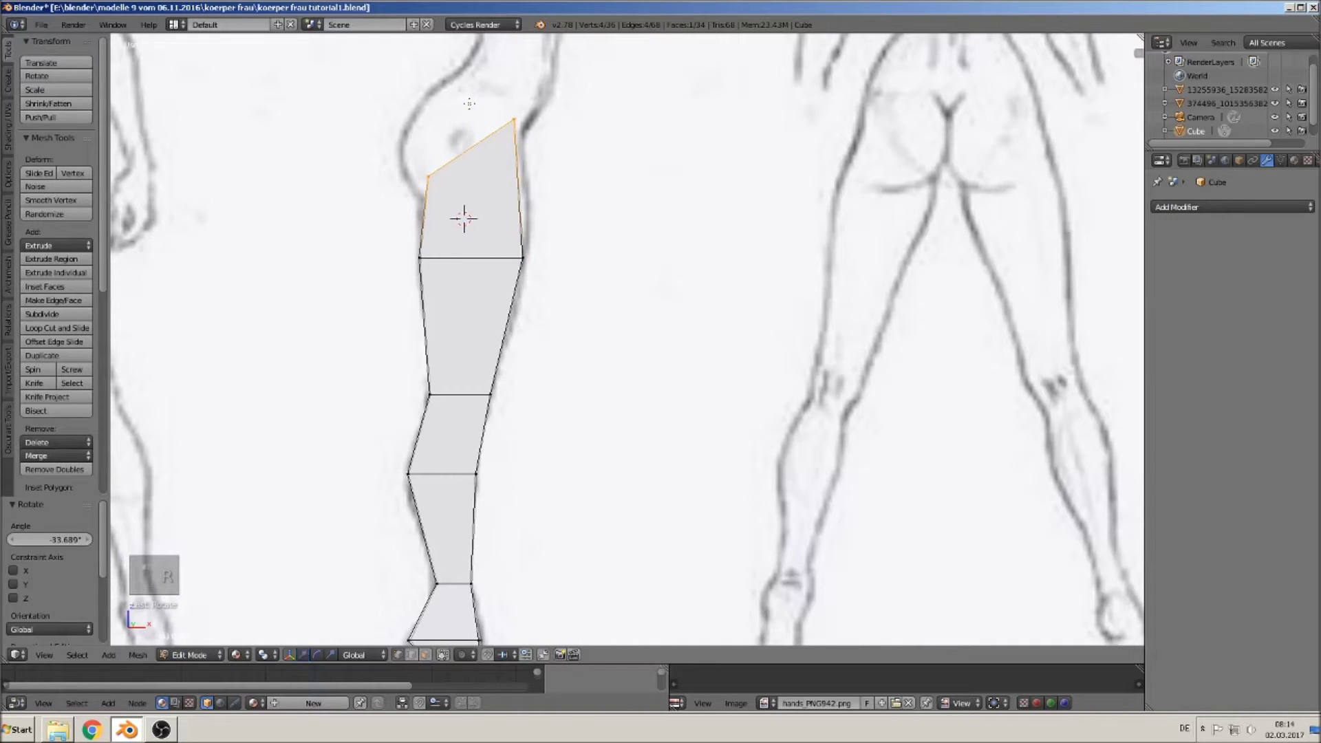
left_click_drag(469, 103, 461, 129)
key("s")
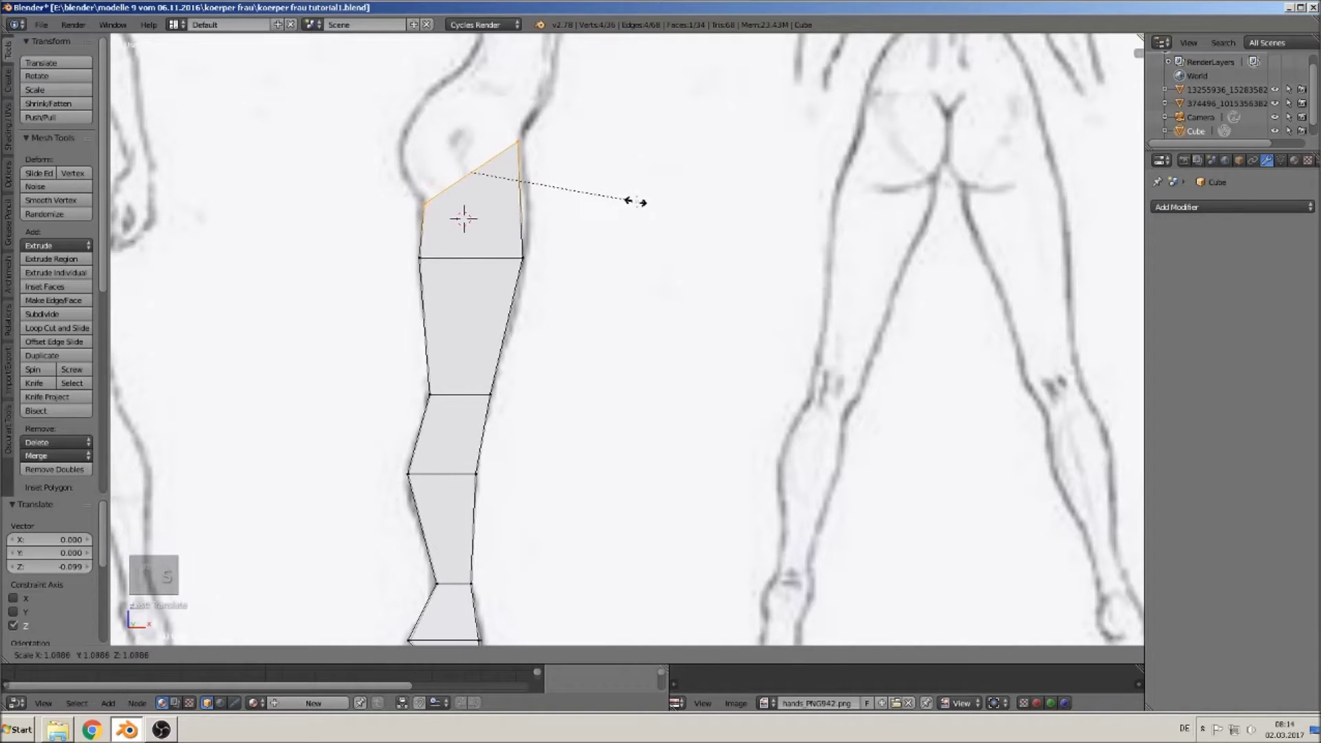
left_click(644, 201)
scroll(519, 346, "down", 3)
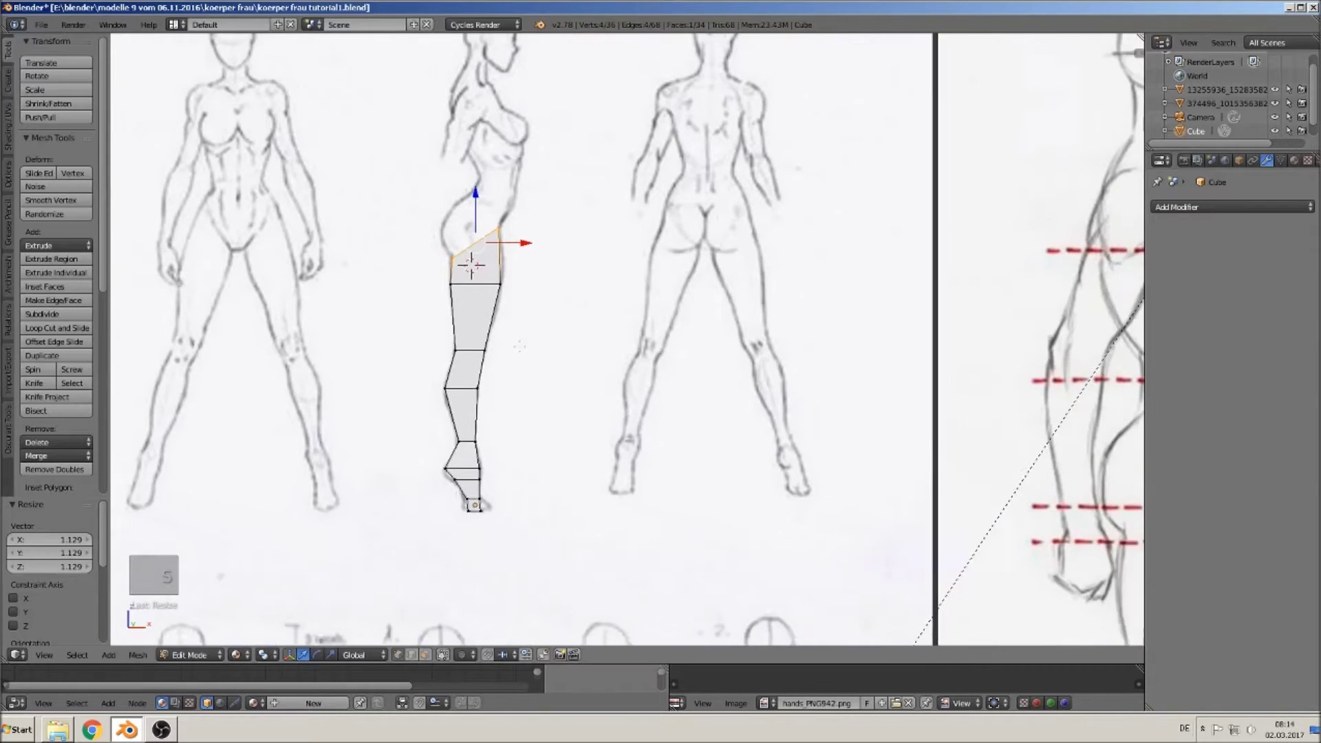
scroll(513, 509, "up", 2)
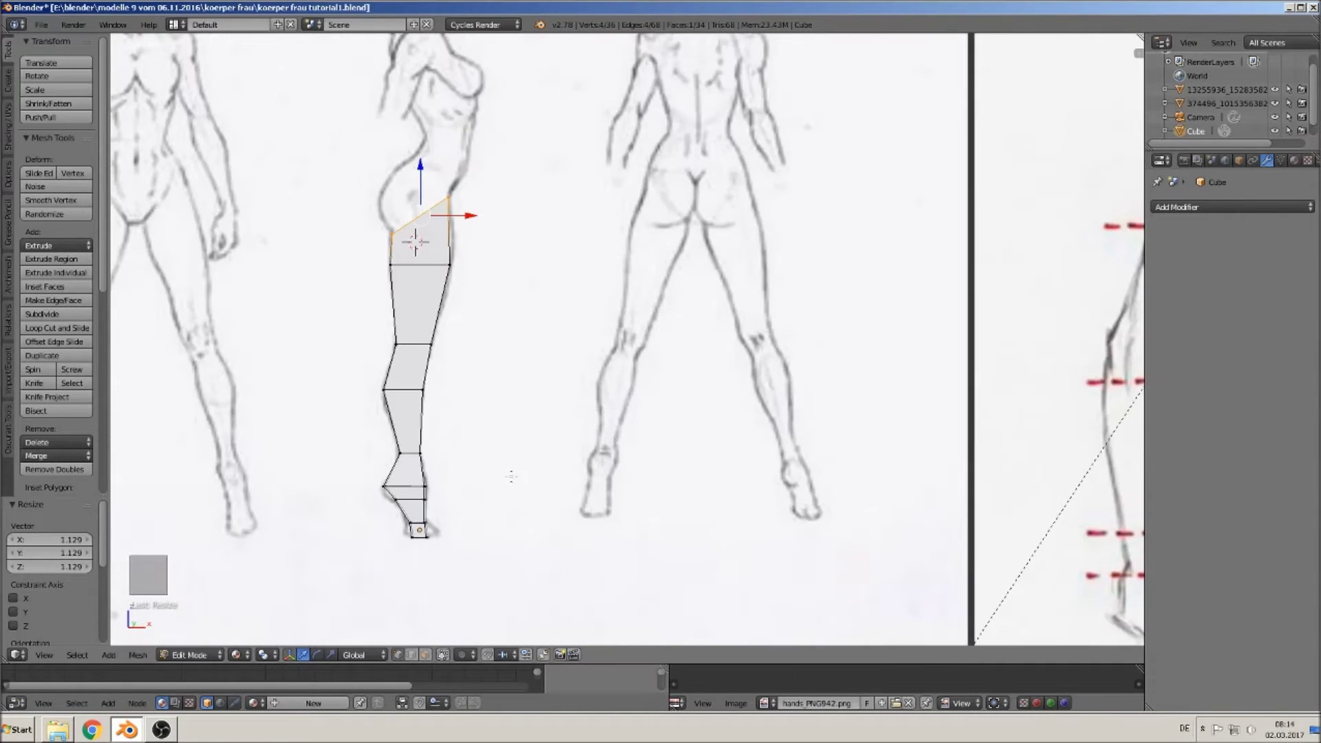
middle_click_drag(511, 476, 554, 390, "shift")
key("KP_1")
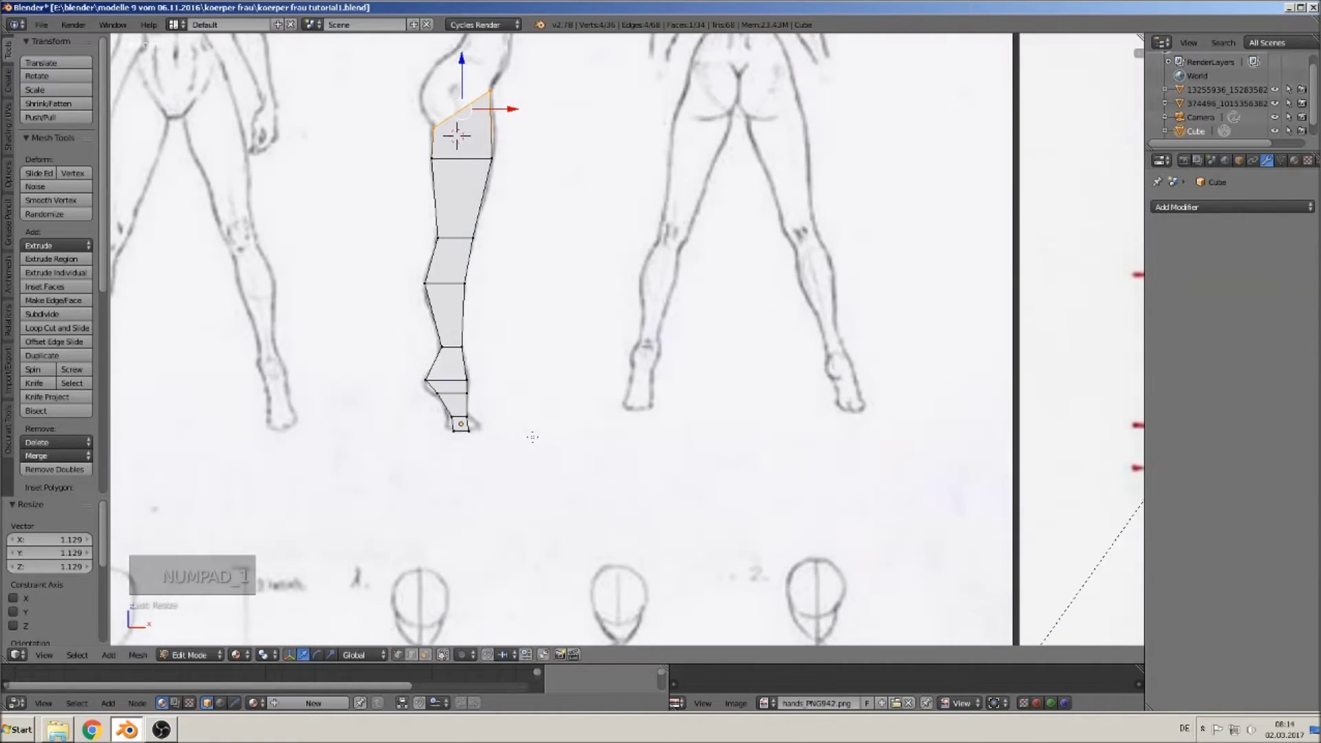
scroll(521, 444, "up", 1)
scroll(467, 463, "up", 2)
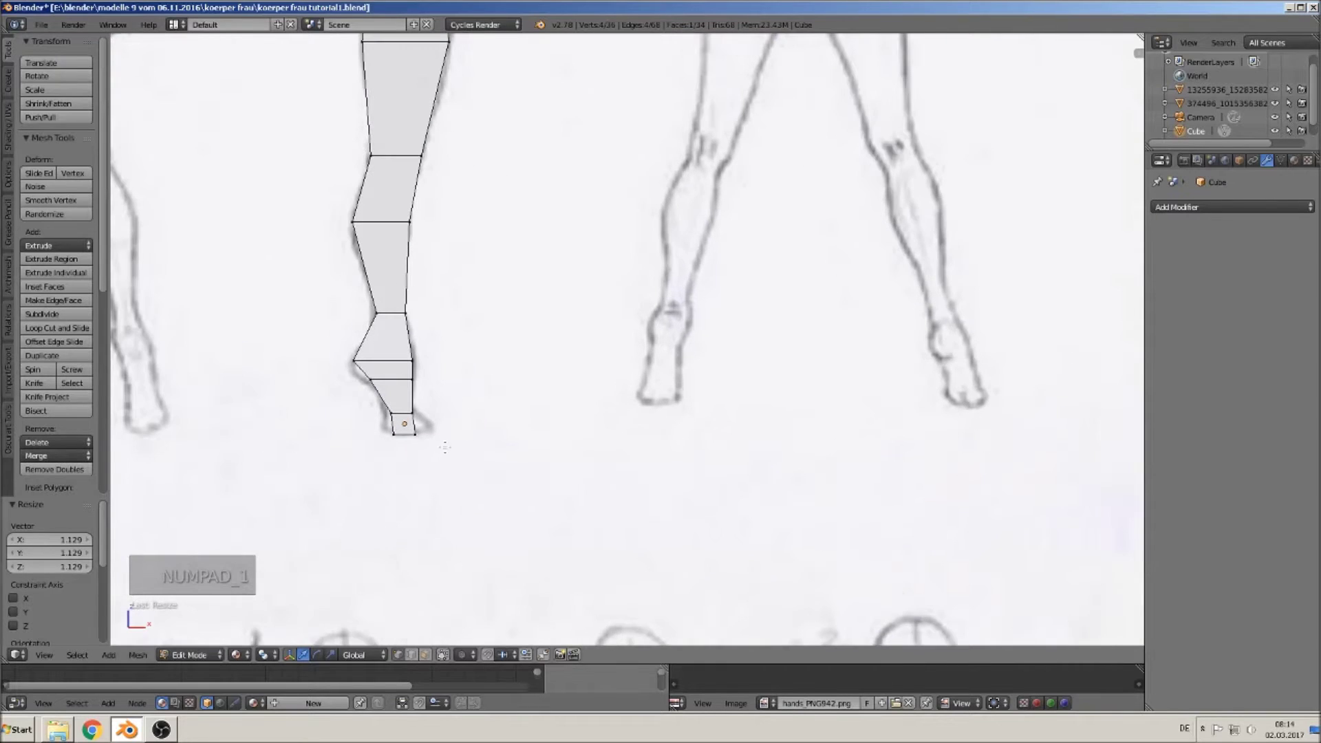
key("c")
left_click(423, 435)
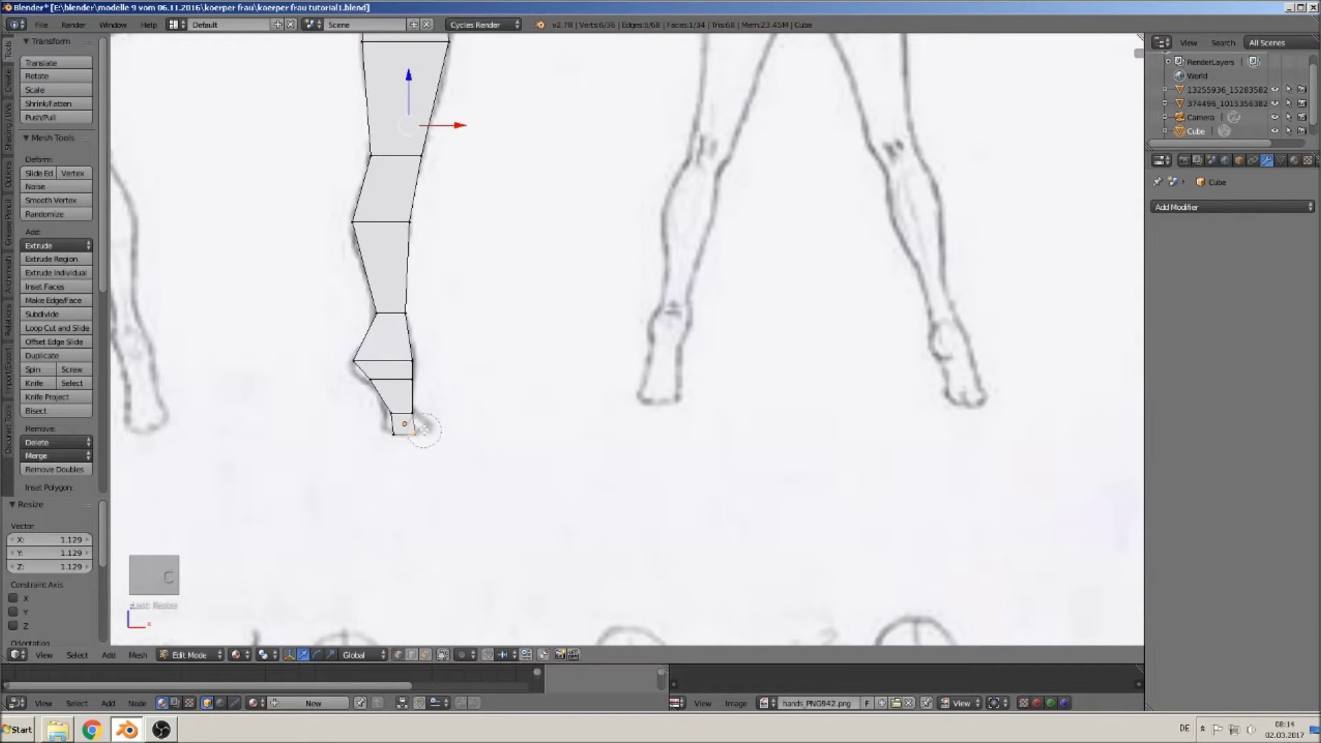
left_click(418, 411)
right_click(424, 413)
key("a")
key("space")
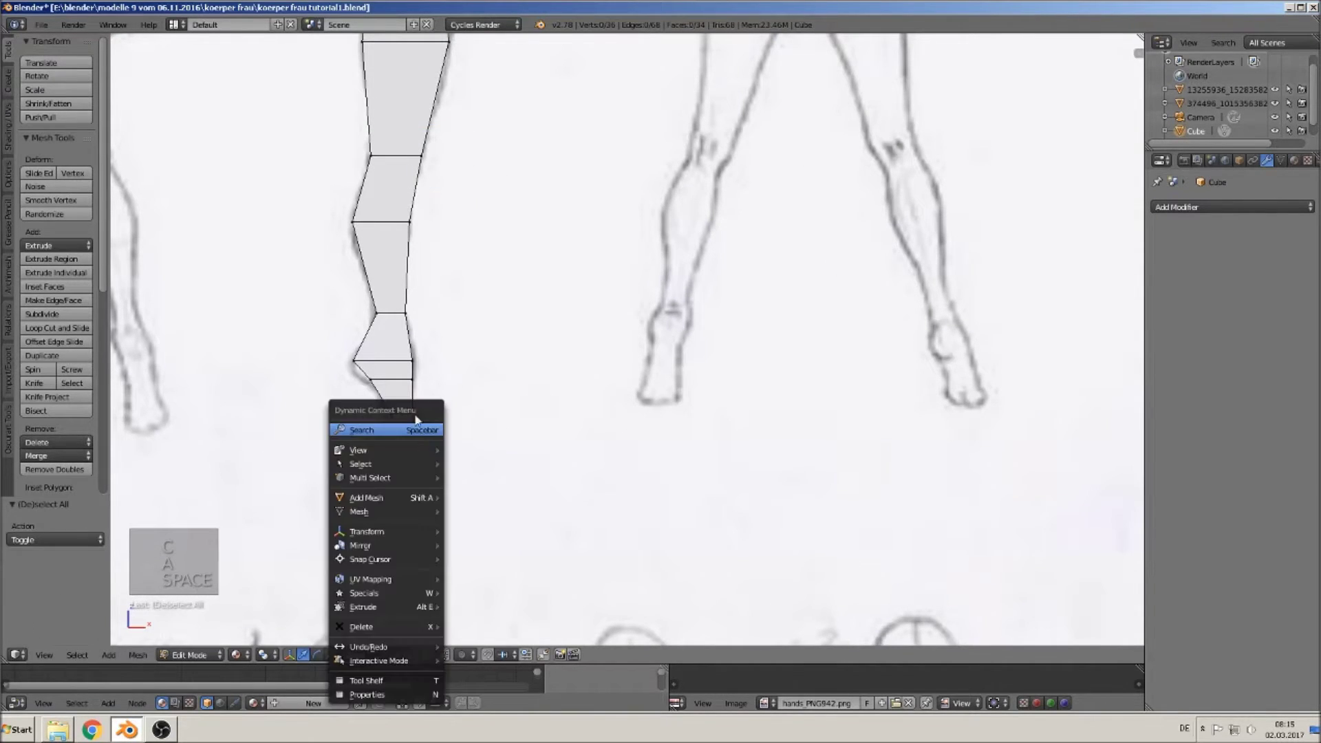
key("Escape")
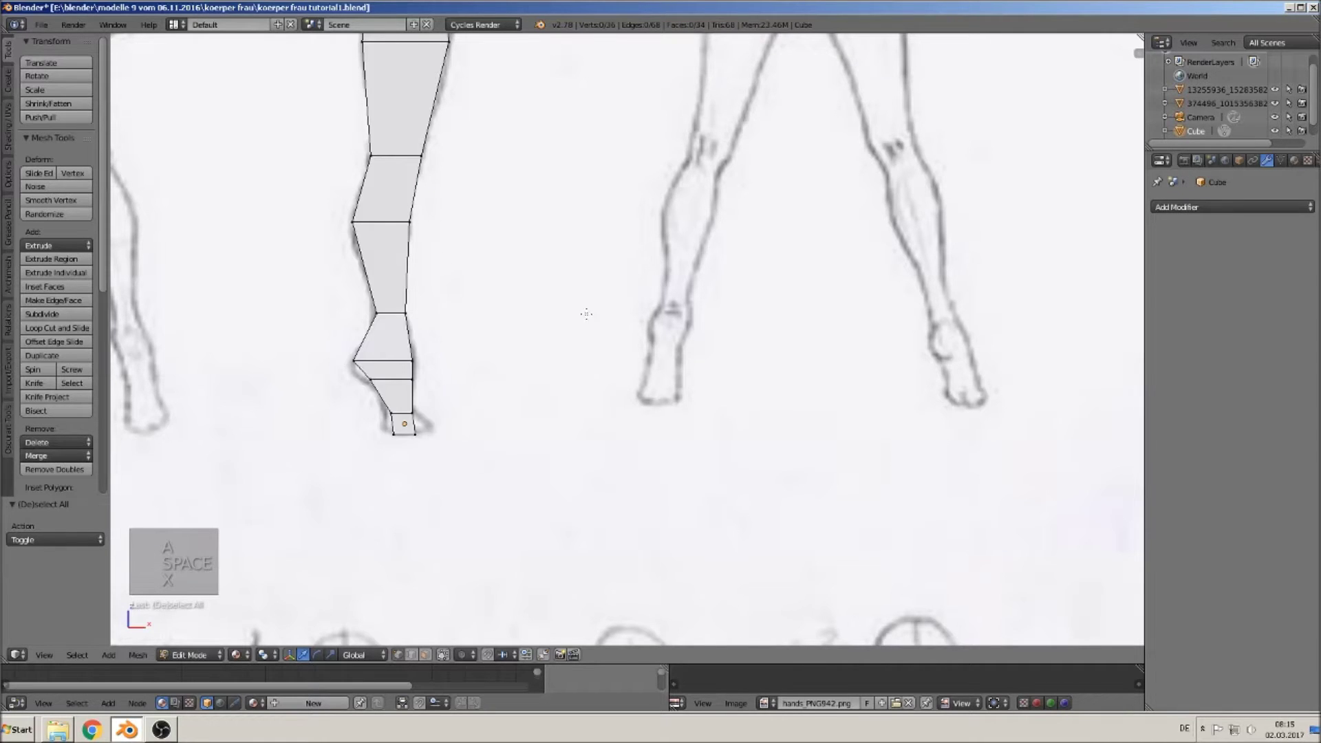
Step: Extrude the front face of the foot forward along X to form the toes and scale its end by about 0.685
key("c")
left_click(426, 431)
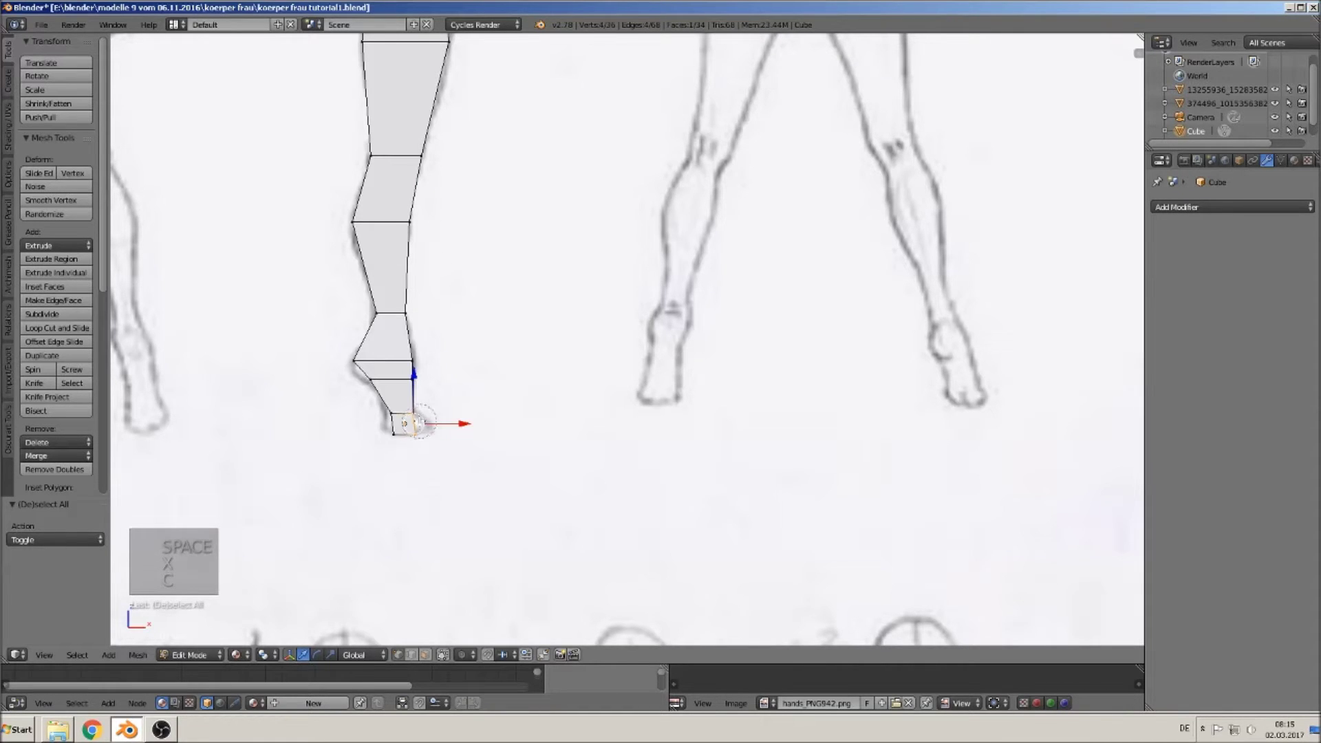
key("e")
right_click(465, 406)
left_click_drag(458, 424, 476, 429)
key("s")
left_click(472, 436)
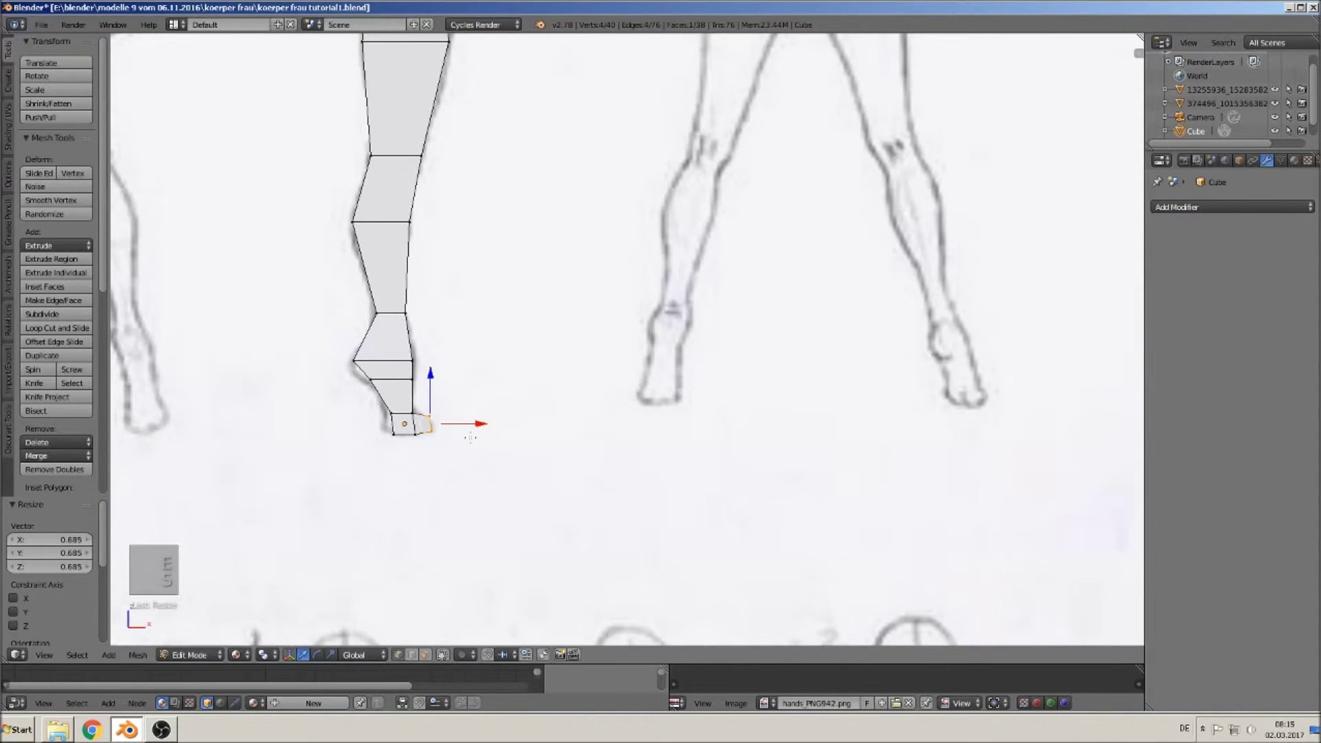
Step: Switch to Object Mode and move the leg about -10.882 along X, clear of the reference images
key("Tab")
scroll(490, 425, "down", 2)
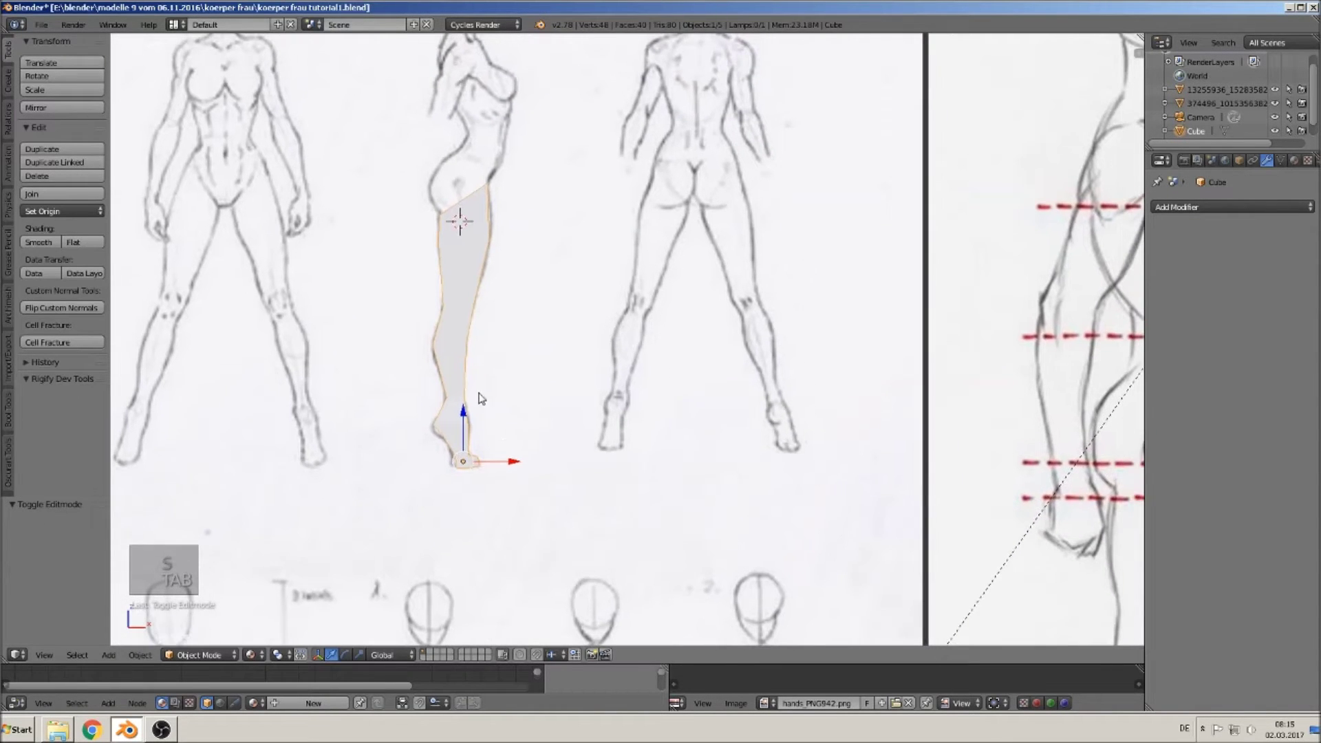
scroll(500, 430, "down", 4)
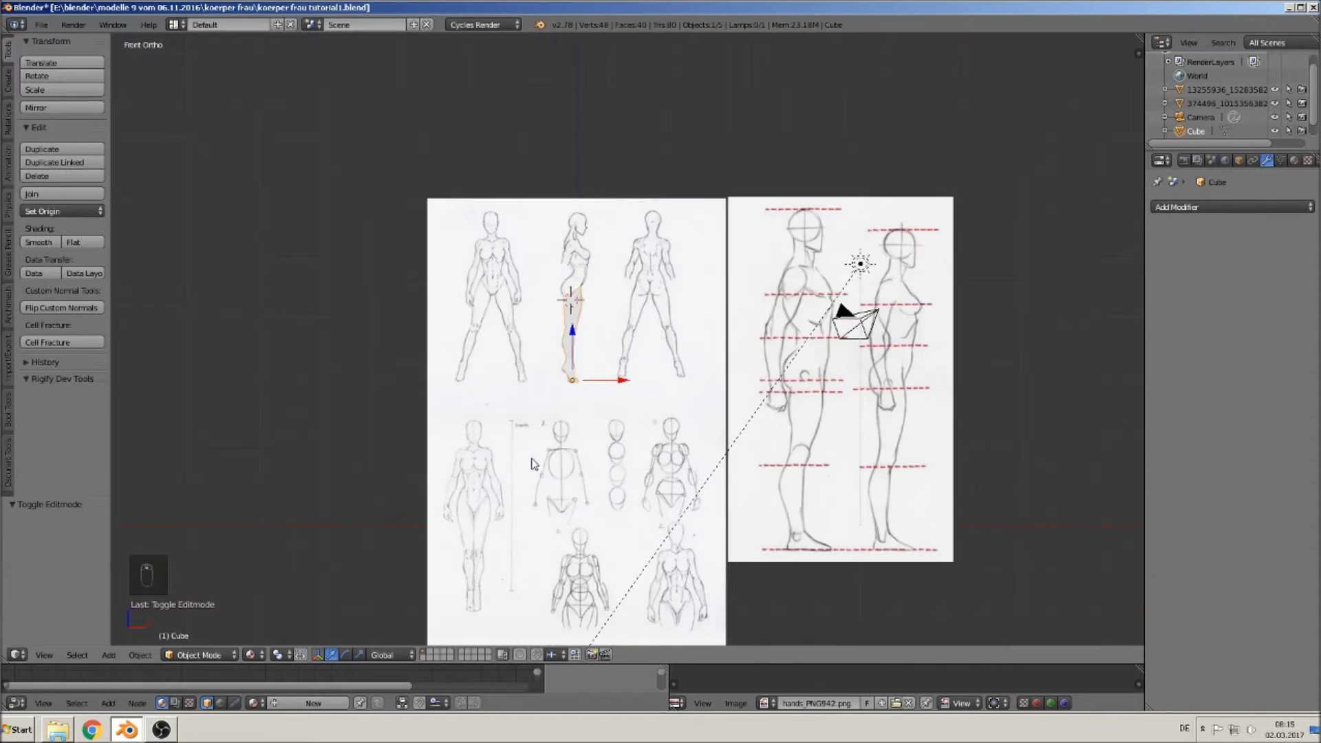
left_click_drag(623, 380, 180, 372)
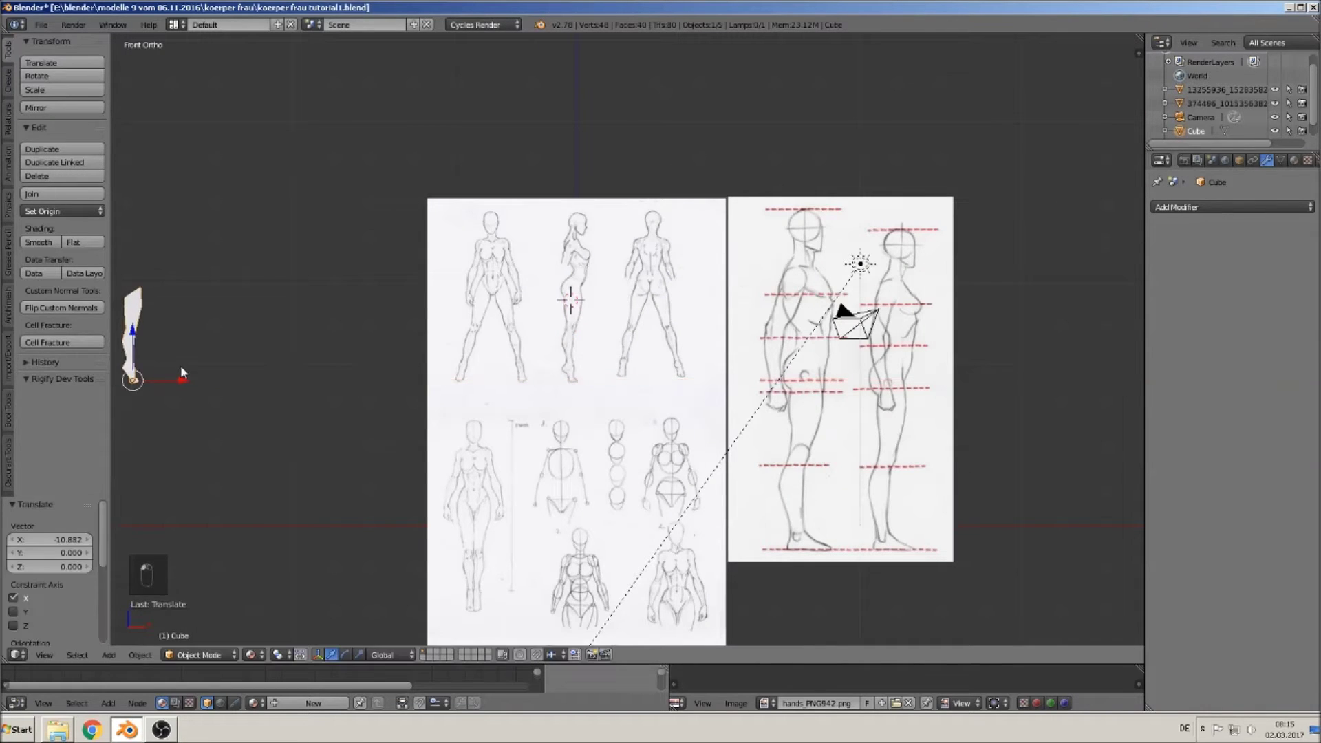
Step: Duplicate the leg and move the copy about 11.206 along X, back to the side-view drawing
key("shift+d")
key("x")
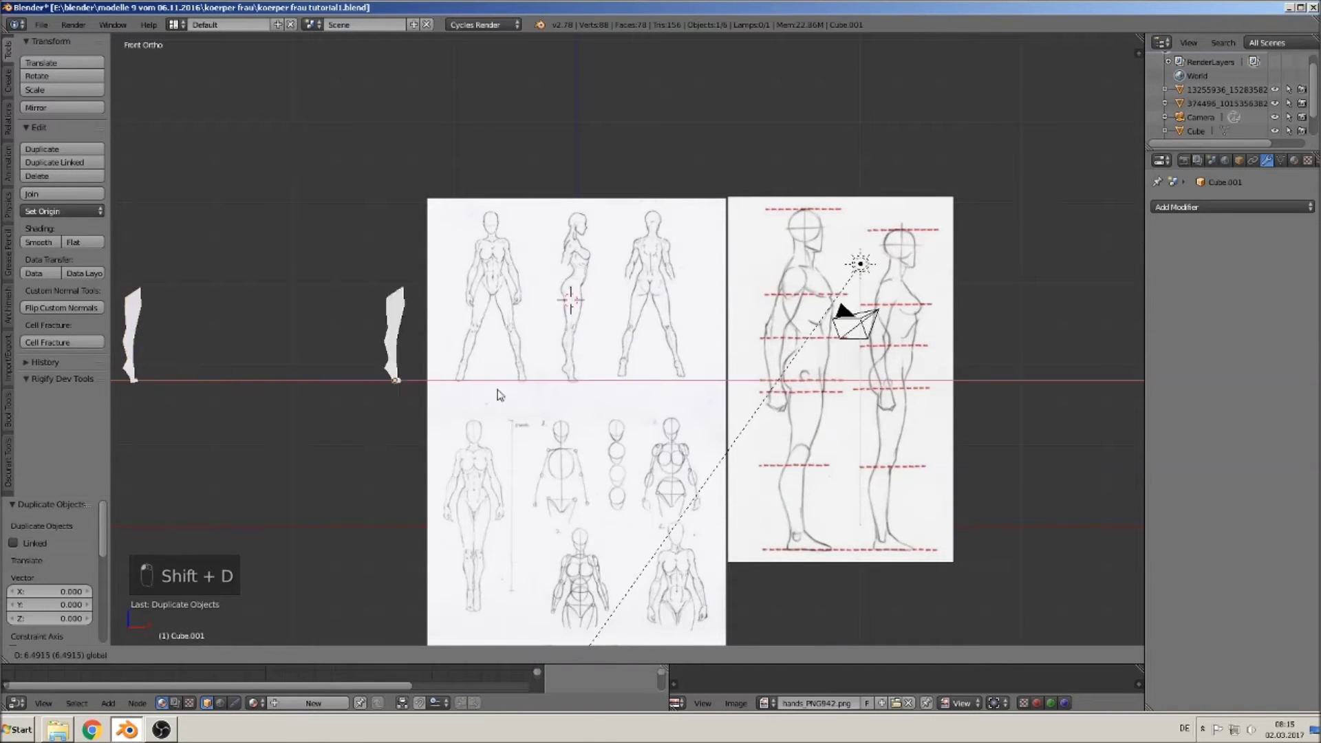
left_click(630, 409)
Step: Move the duplicated leg about -1.154 along Y, in front of the reference image
middle_click_drag(630, 410, 570, 433)
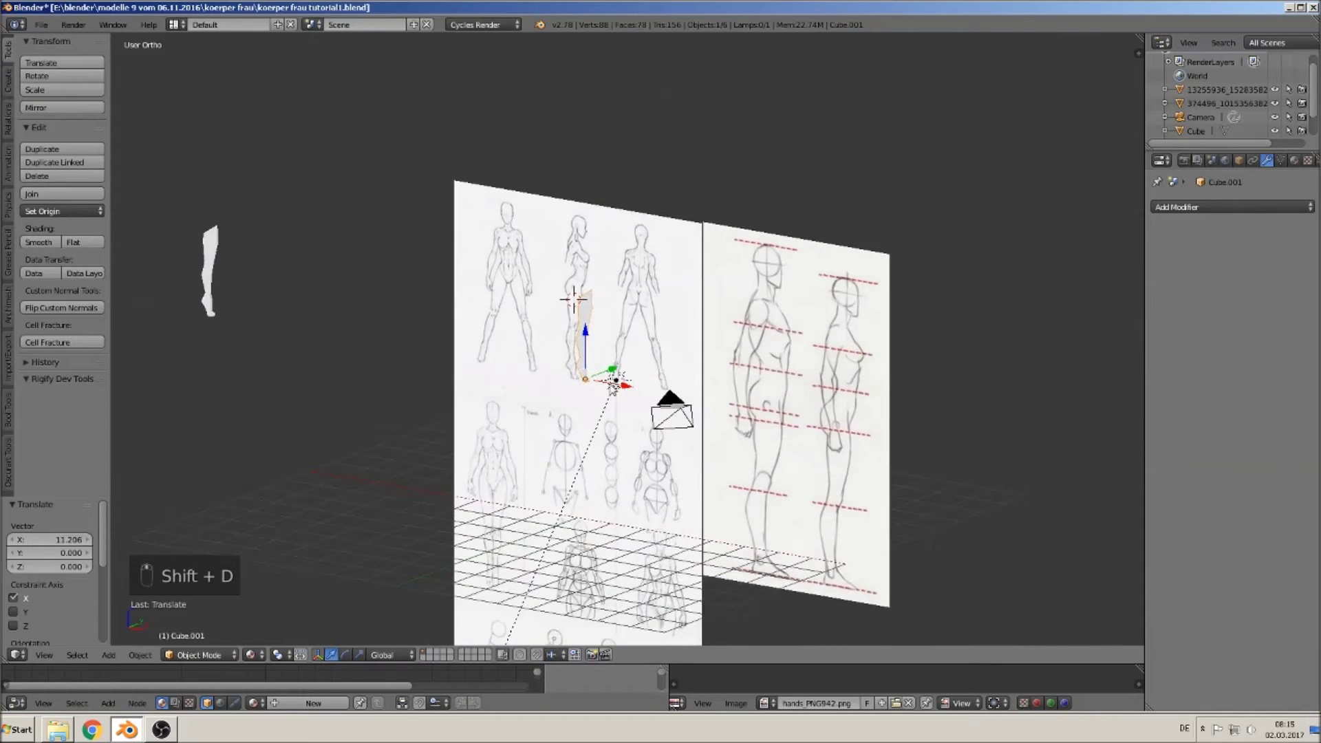
middle_click_drag(608, 383, 570, 406)
scroll(598, 380, "up", 5)
left_click(583, 397)
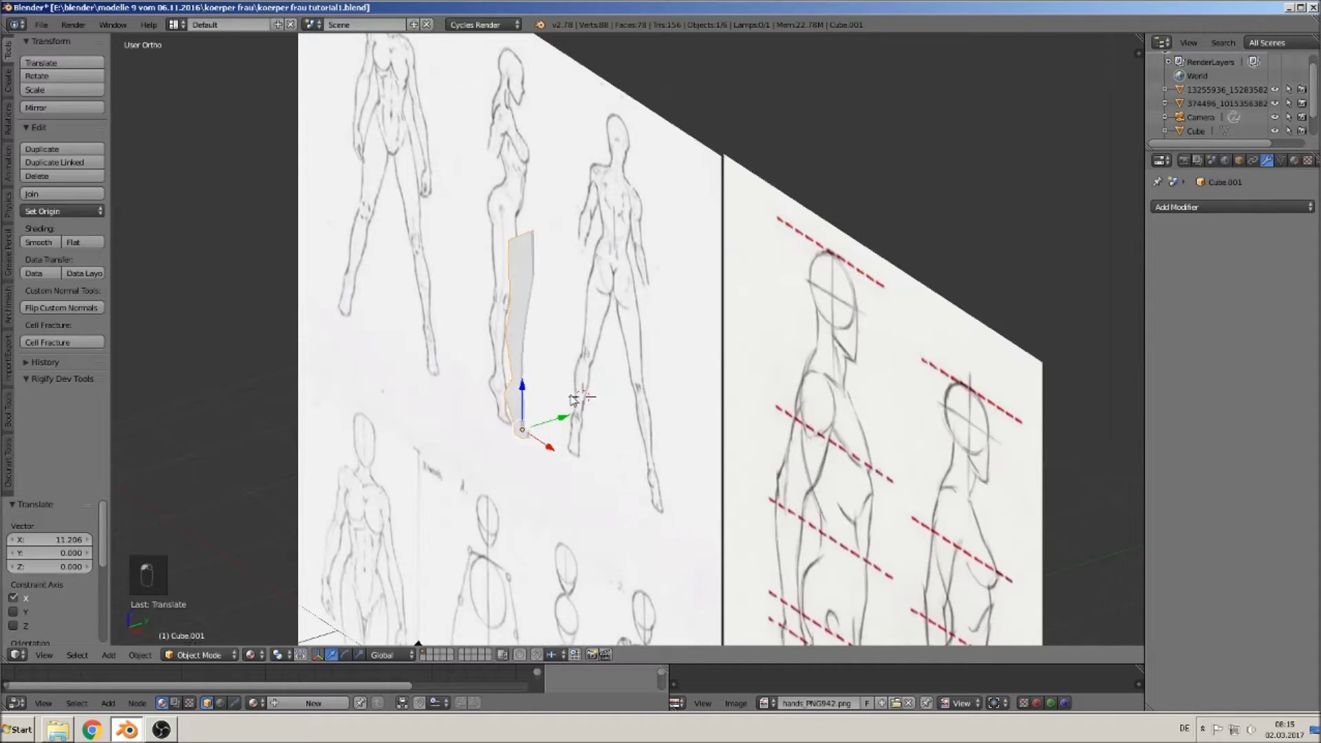
left_click_drag(569, 417, 472, 450)
Step: Widen the duplicated leg along Y with a scale factor of about 3.006
middle_click_drag(472, 450, 441, 468)
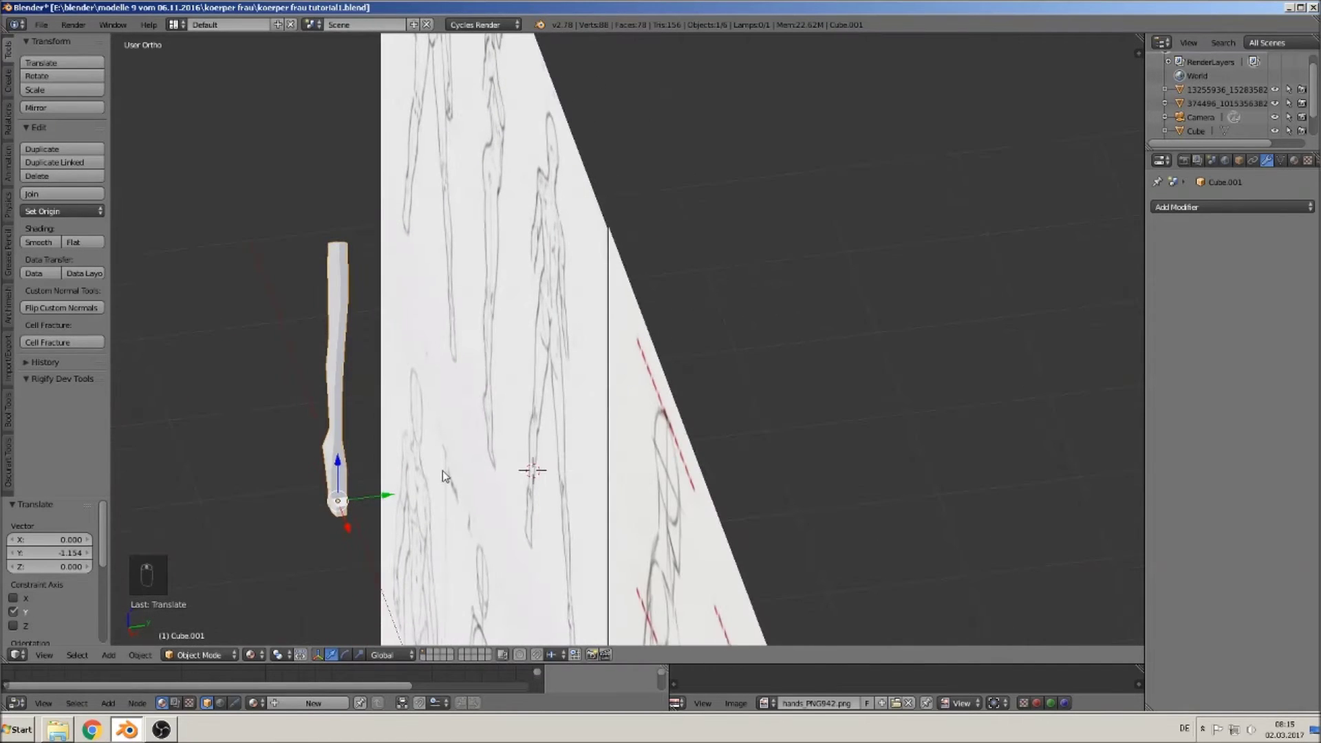
key("s")
key("y")
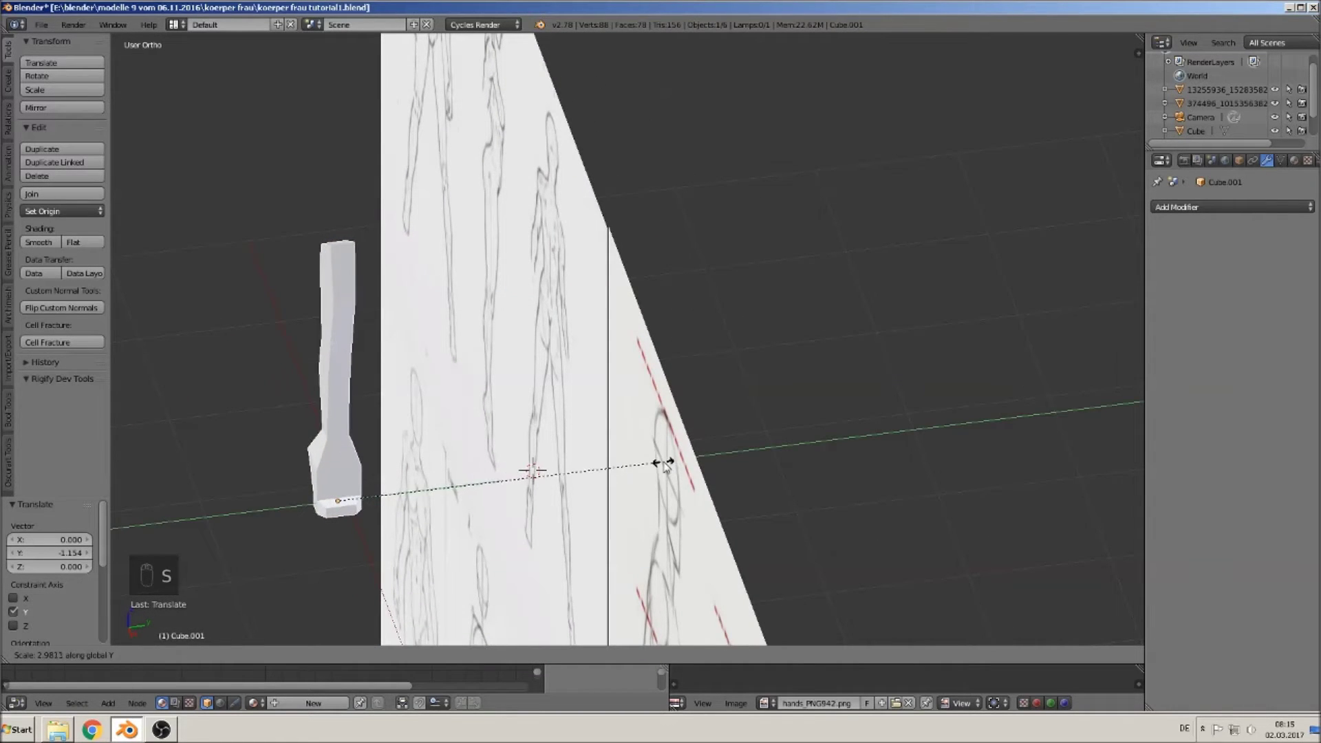
left_click(666, 463)
Step: Add a Subdivision Surface modifier to the duplicated leg with 2 view subdivisions
mouse_move(566, 488)
middle_mouse_down()
mouse_move(503, 483)
mouse_move(595, 468)
middle_mouse_up()
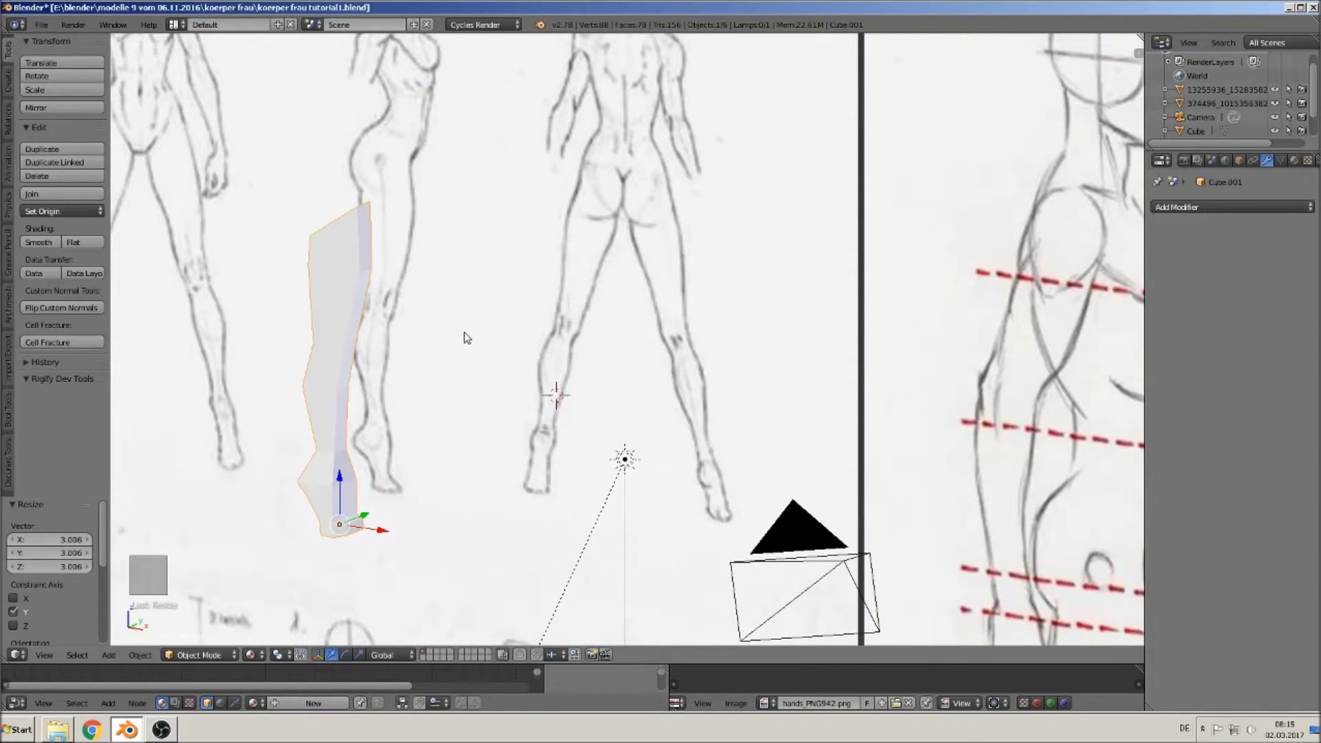
key("KP_1")
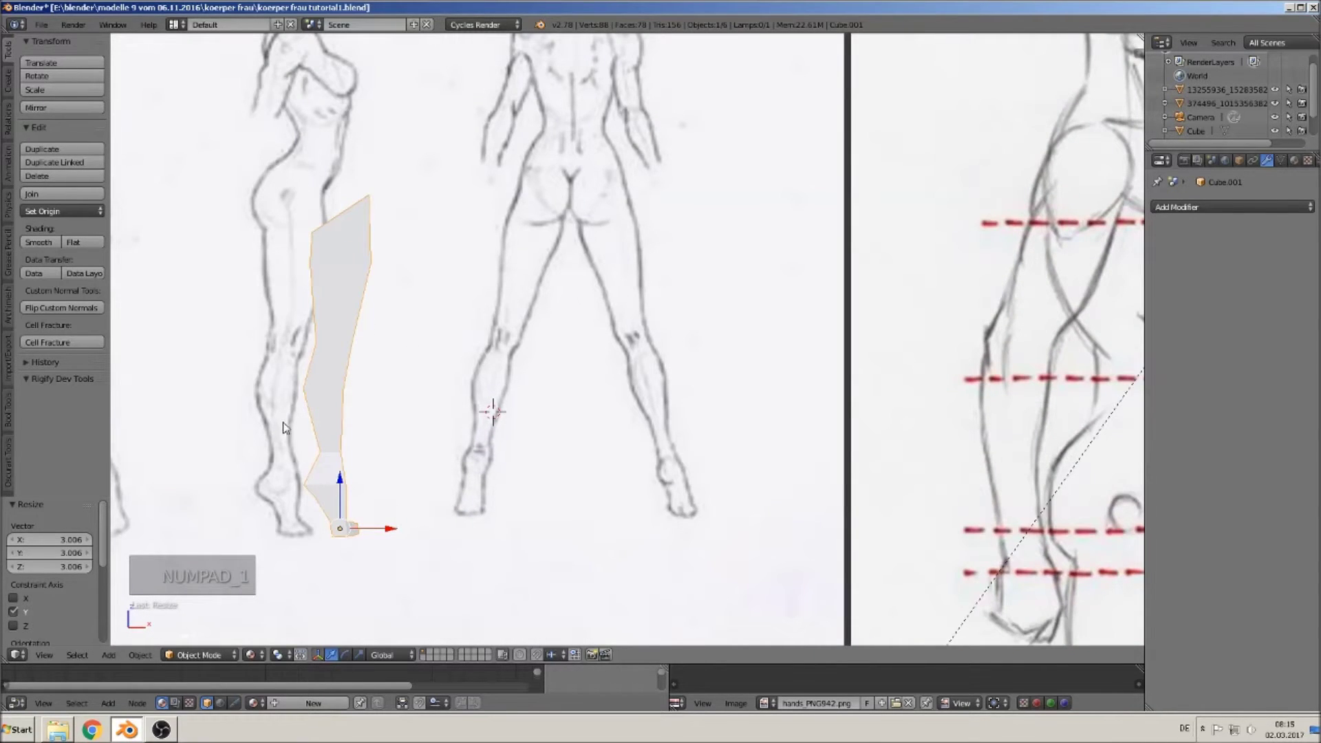
middle_click_drag(362, 379, 519, 364, "shift")
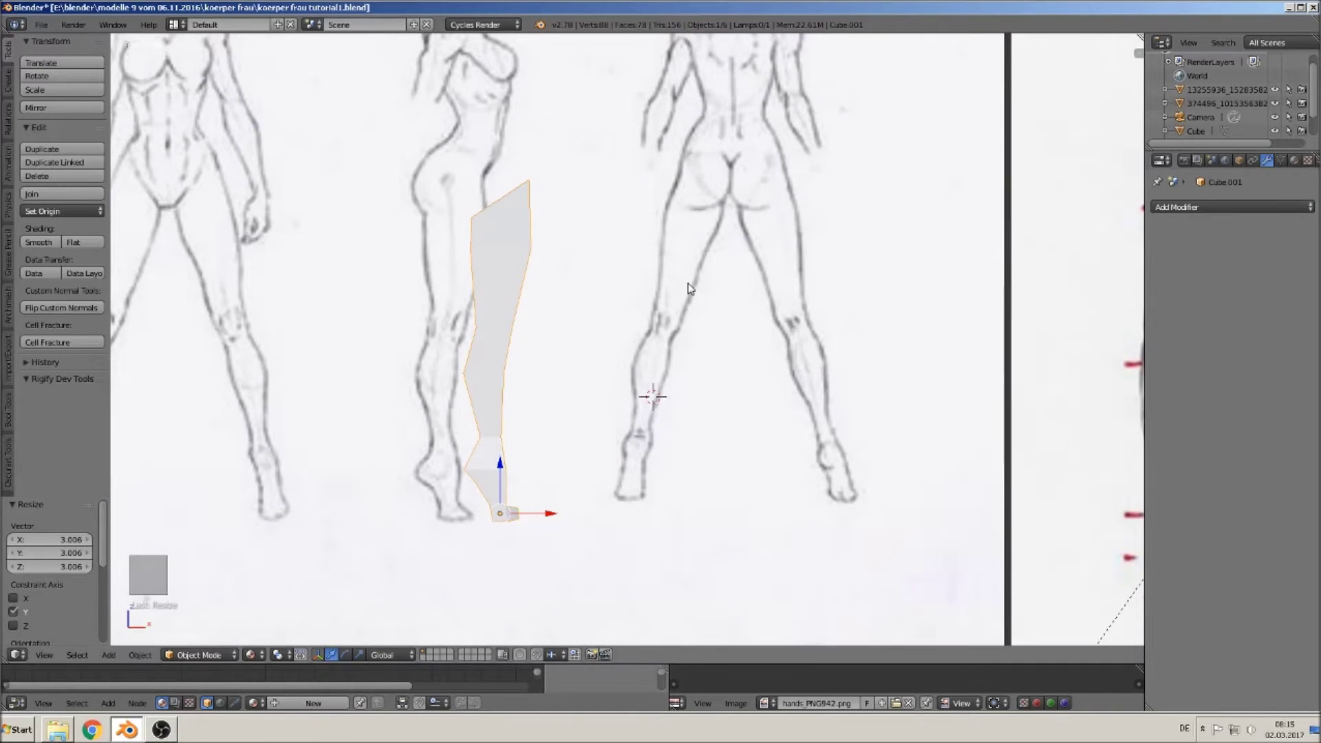
left_click(1234, 206)
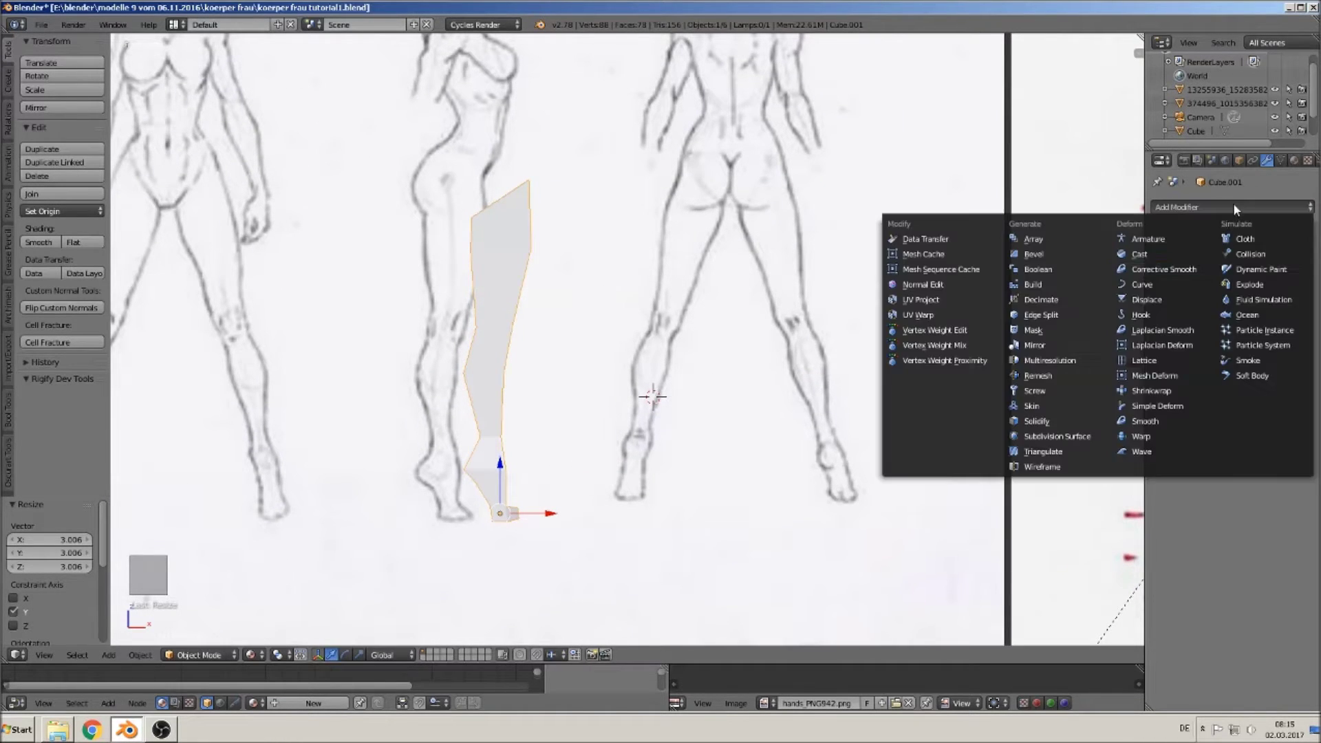
left_click(1096, 436)
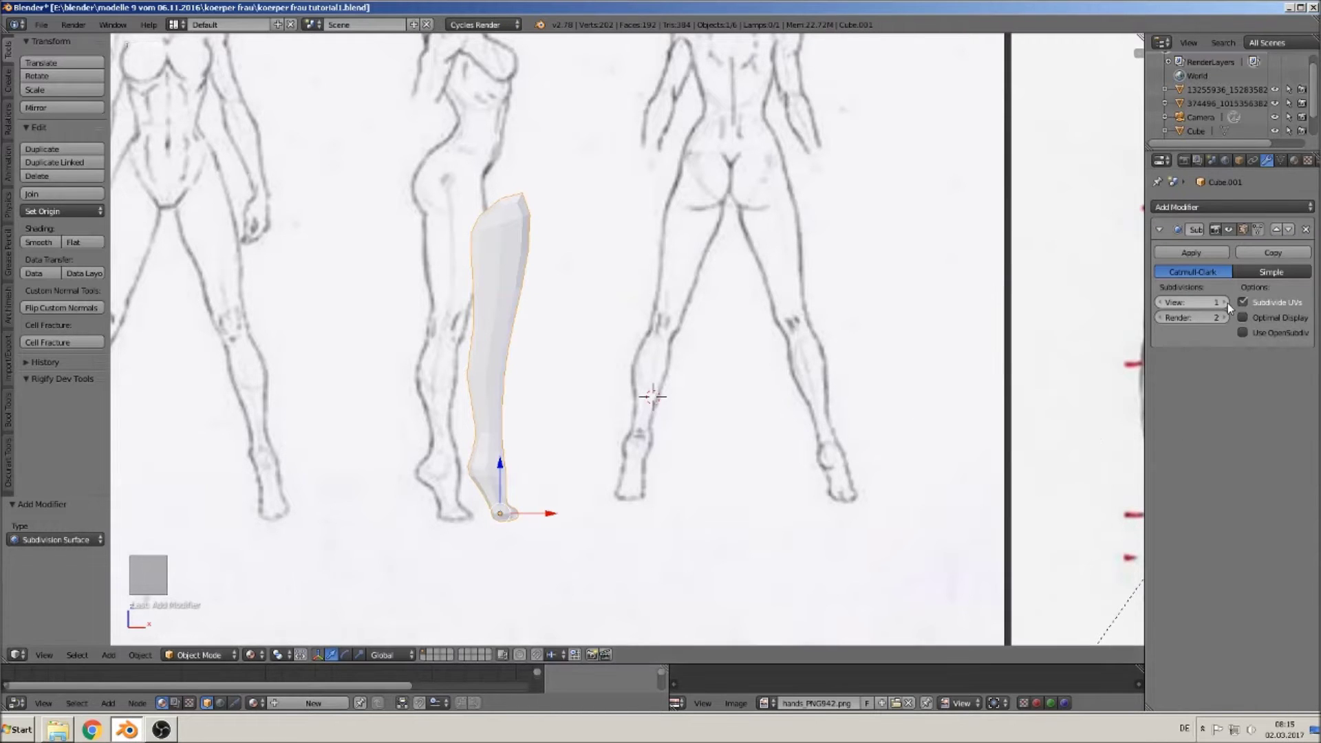
left_click(1226, 304)
Step: Apply smooth shading to the subdivided leg
middle_click_drag(681, 347, 636, 433)
key("KP_1")
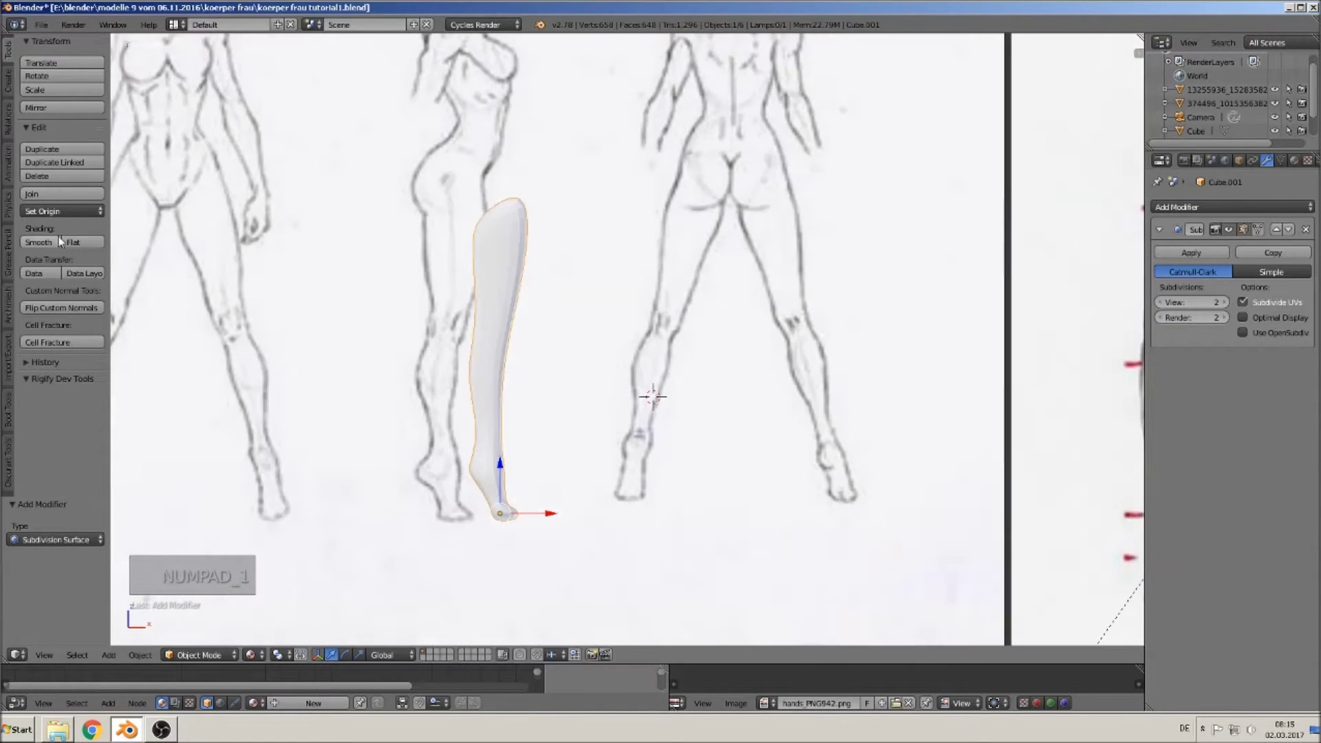
left_click(47, 243)
middle_click_drag(377, 341, 604, 342, "shift")
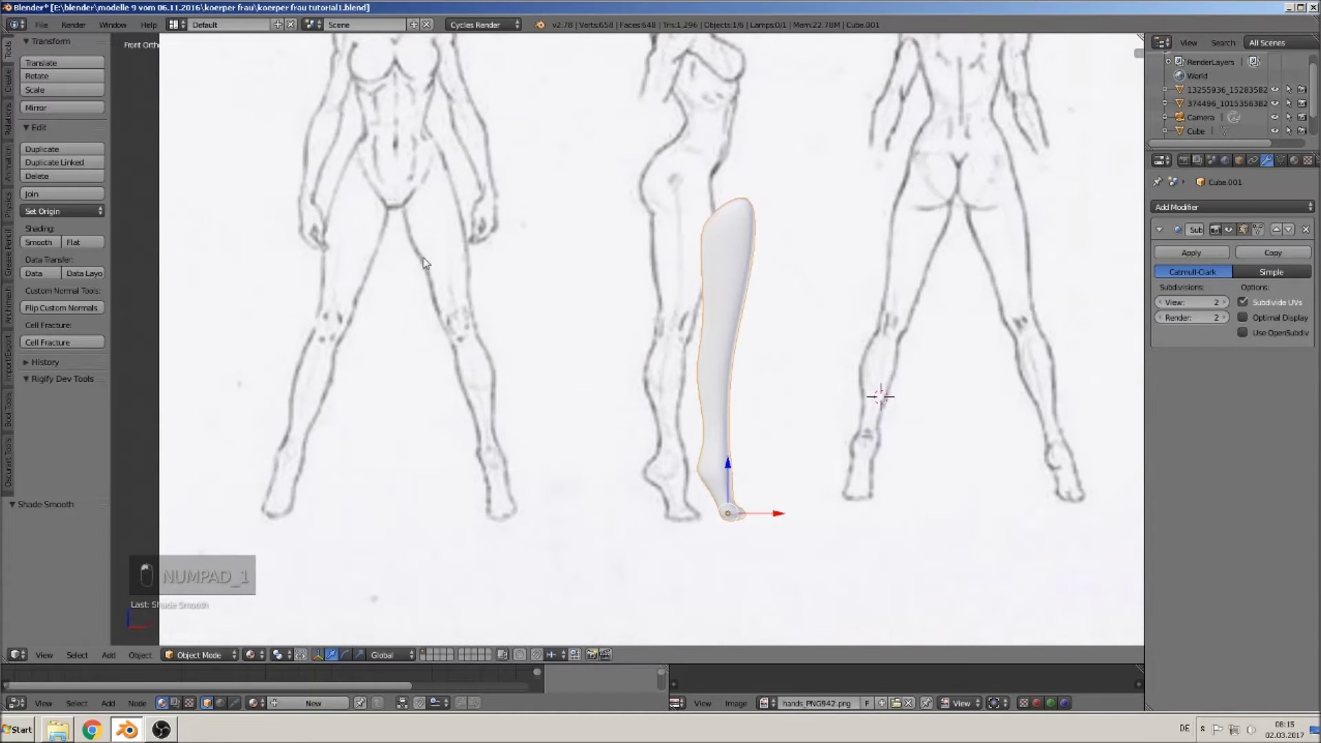
Step: Rotate the duplicated leg 90 degrees about the Z axis
scroll(821, 486, "down", 3)
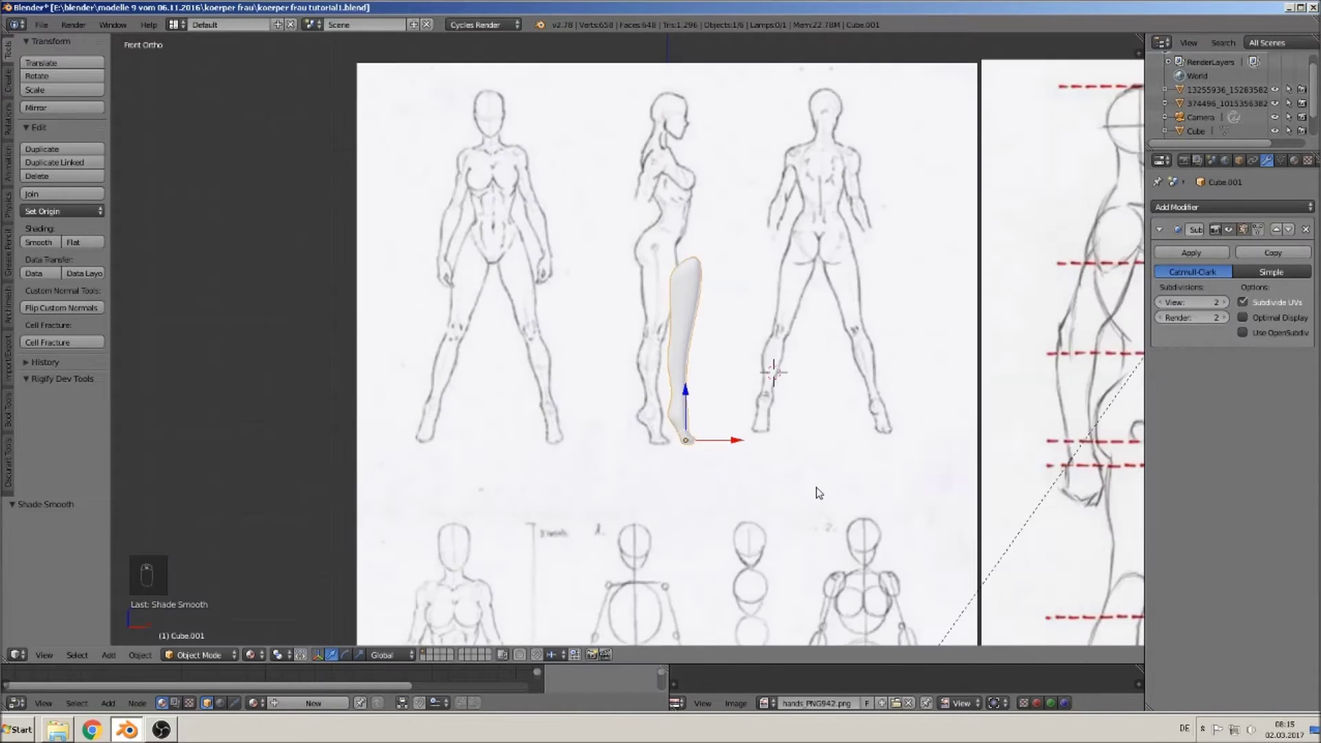
mouse_move(817, 495)
middle_mouse_down("shift")
mouse_move(797, 250)
mouse_move(788, 454)
middle_mouse_up("shift")
type("r")
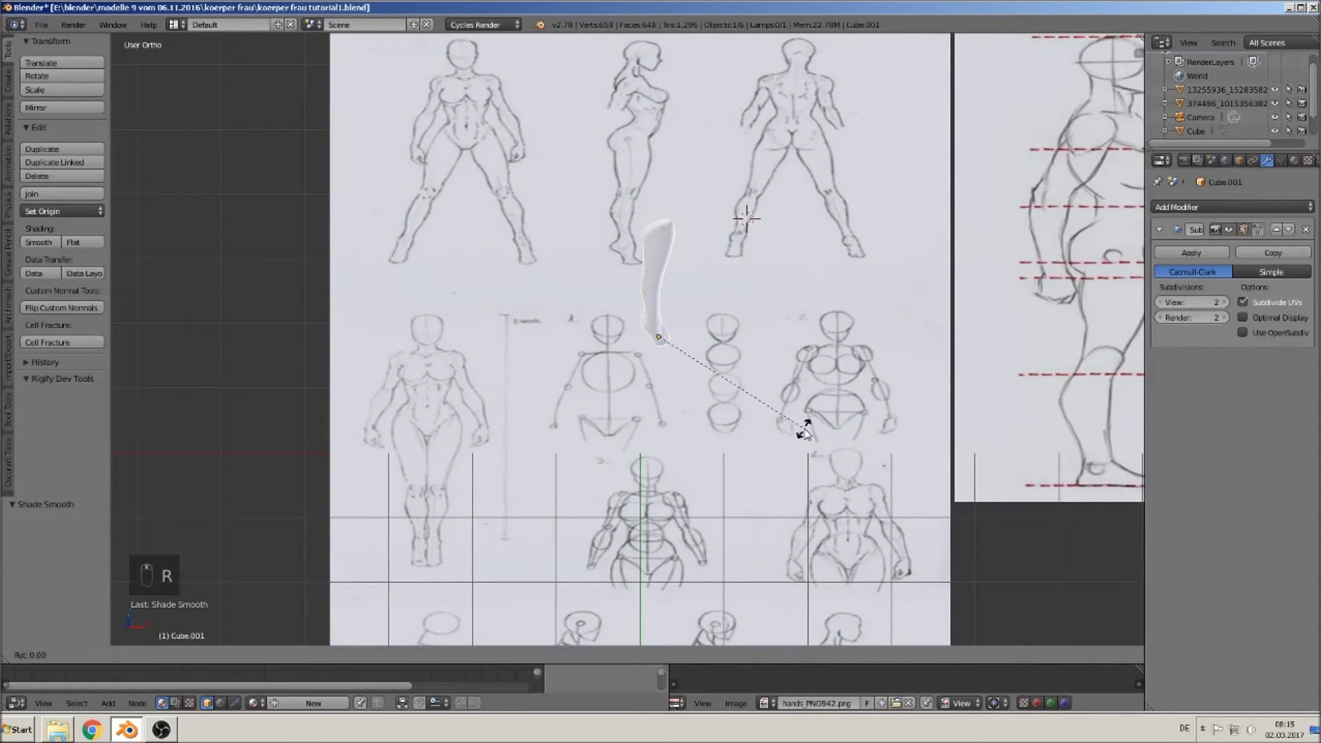
type("z90")
key("Return")
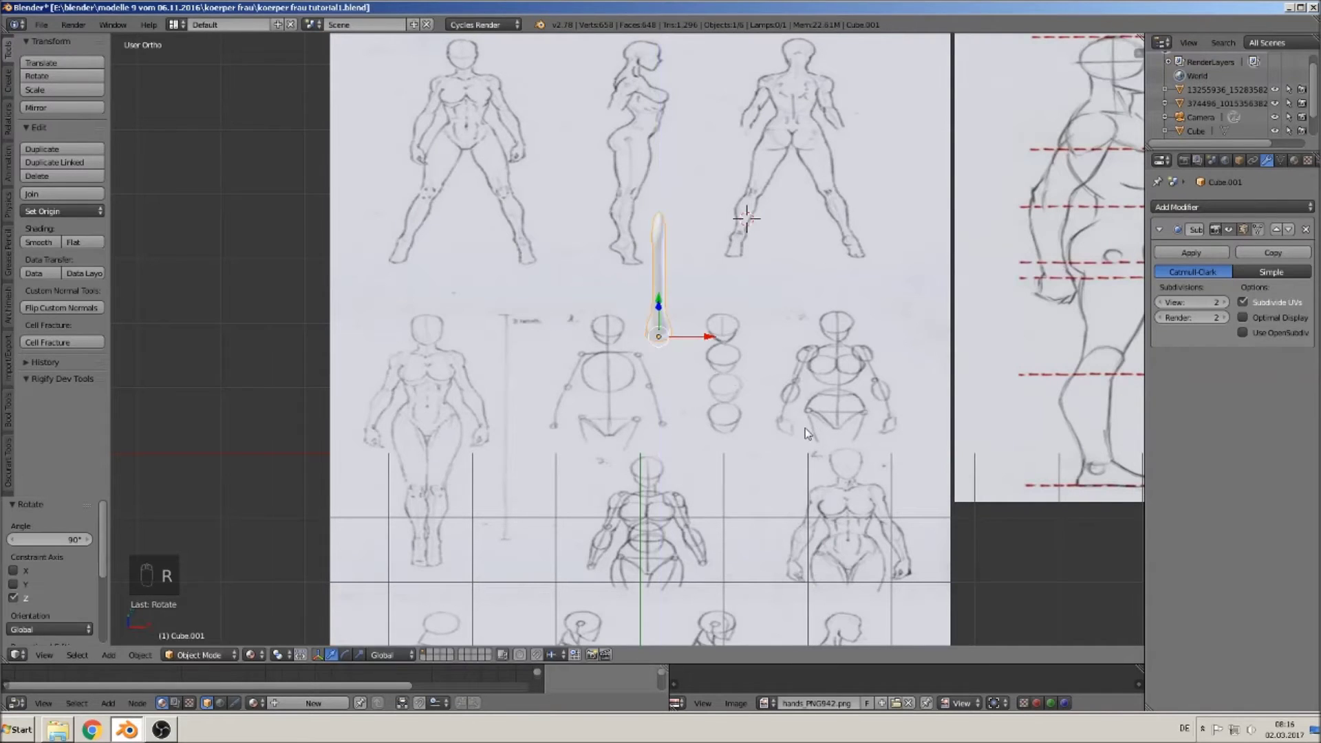
Step: Rotate the duplicated leg a further 180 degrees about Z to reverse the foot's facing direction
middle_click_drag(805, 428, 642, 369)
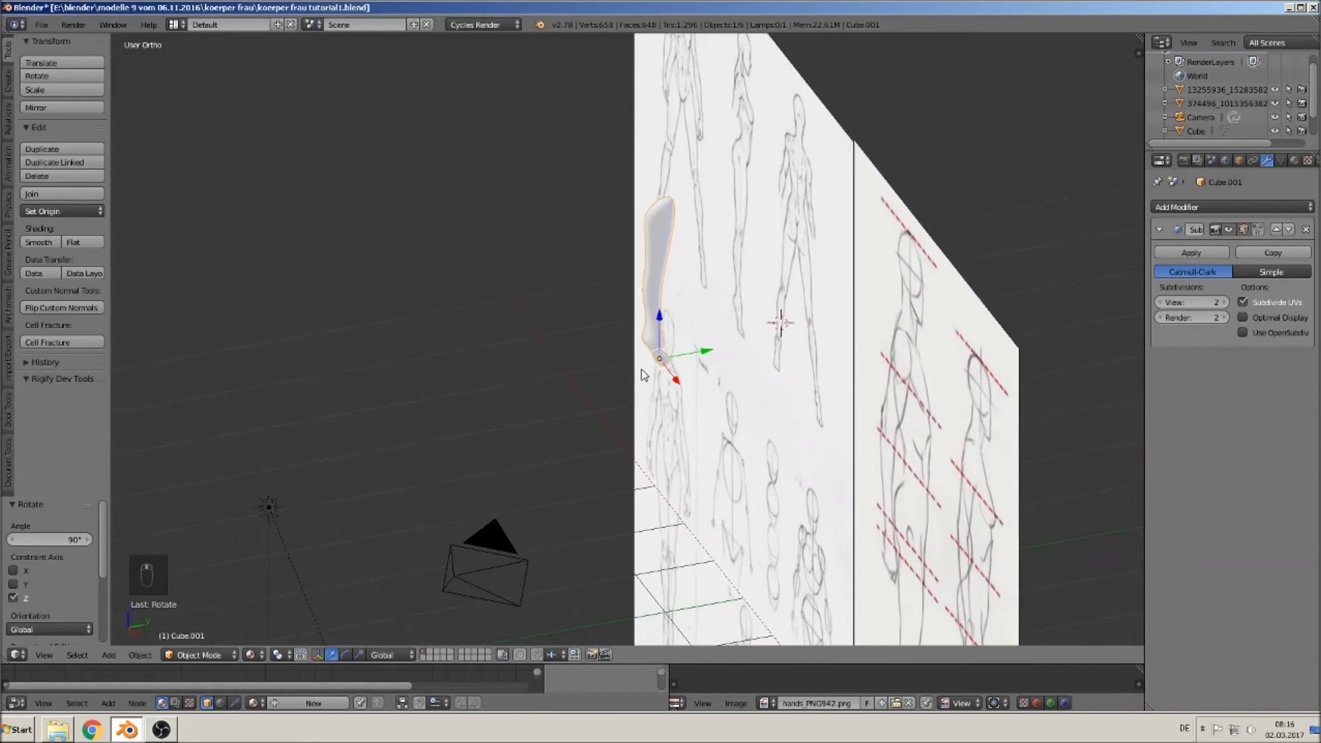
type("r")
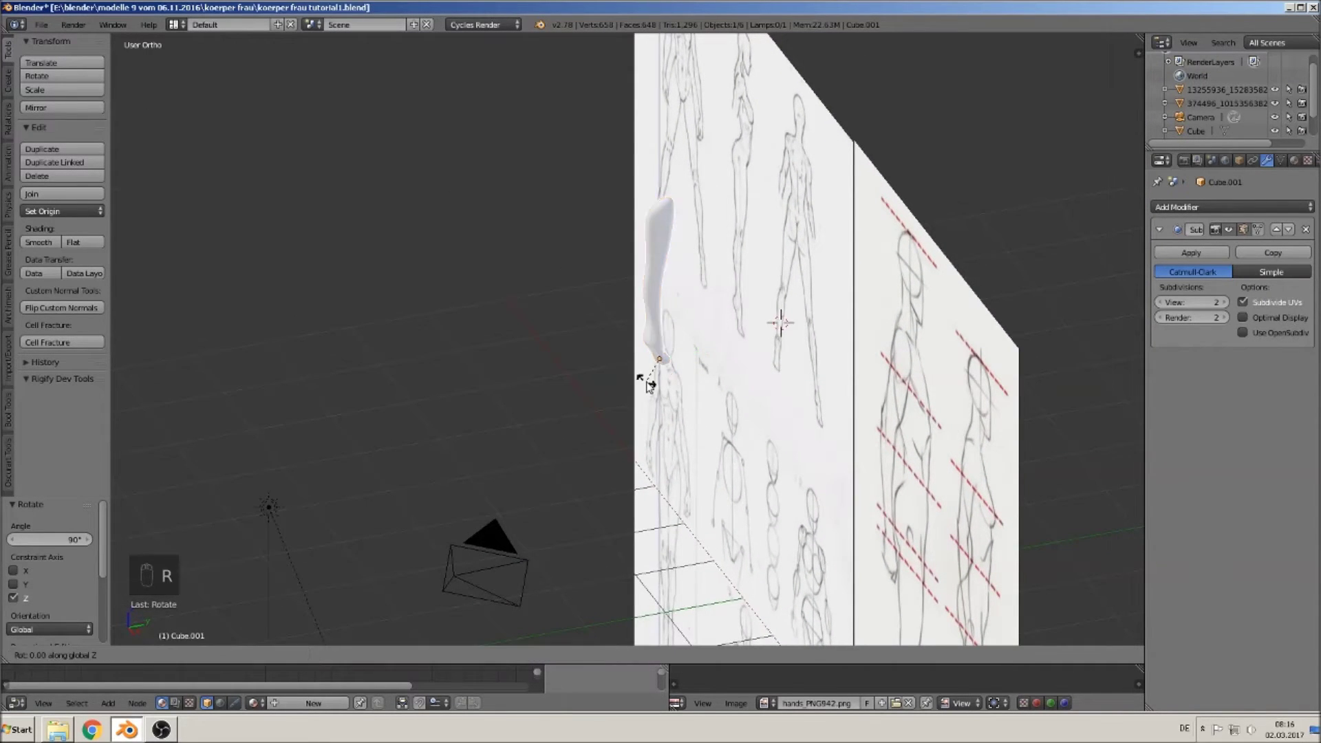
type("z180")
key("Return")
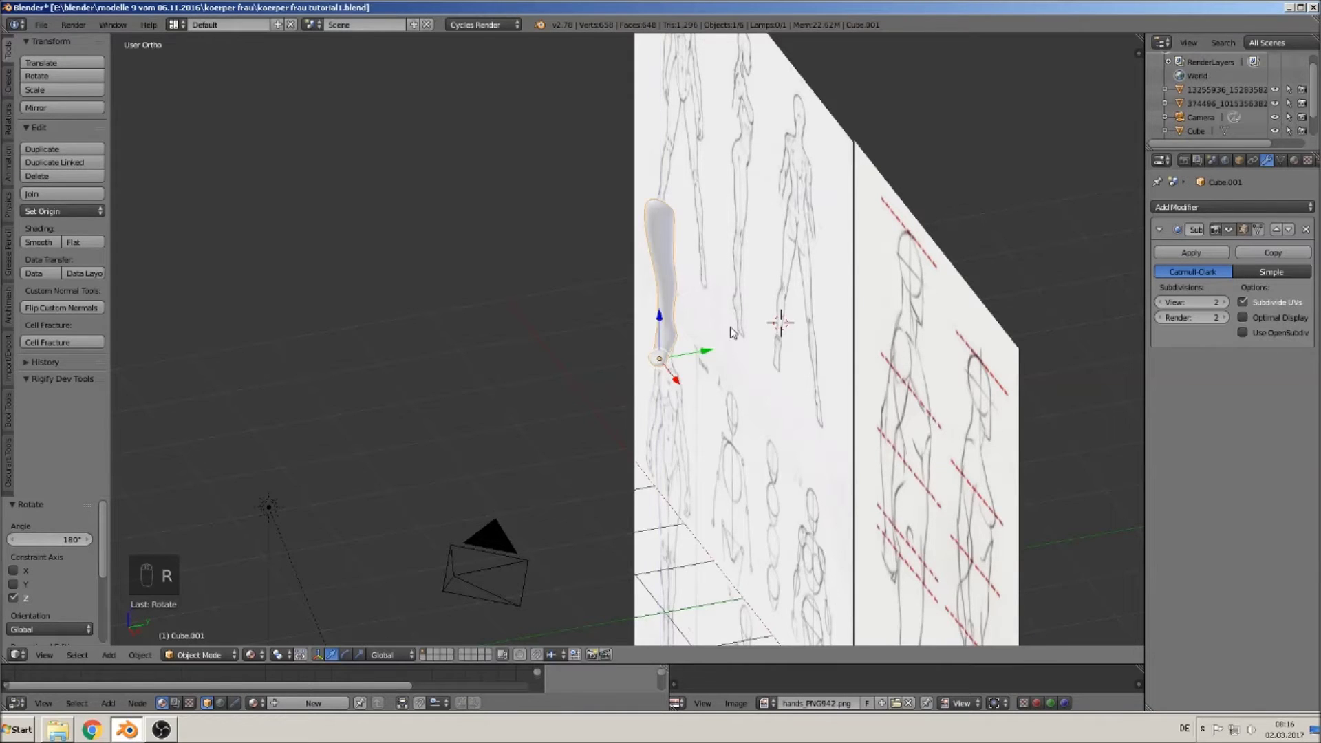
Step: In front view, move the duplicated leg about -1.779 along X onto the front-view figure's leg
key("KP_1")
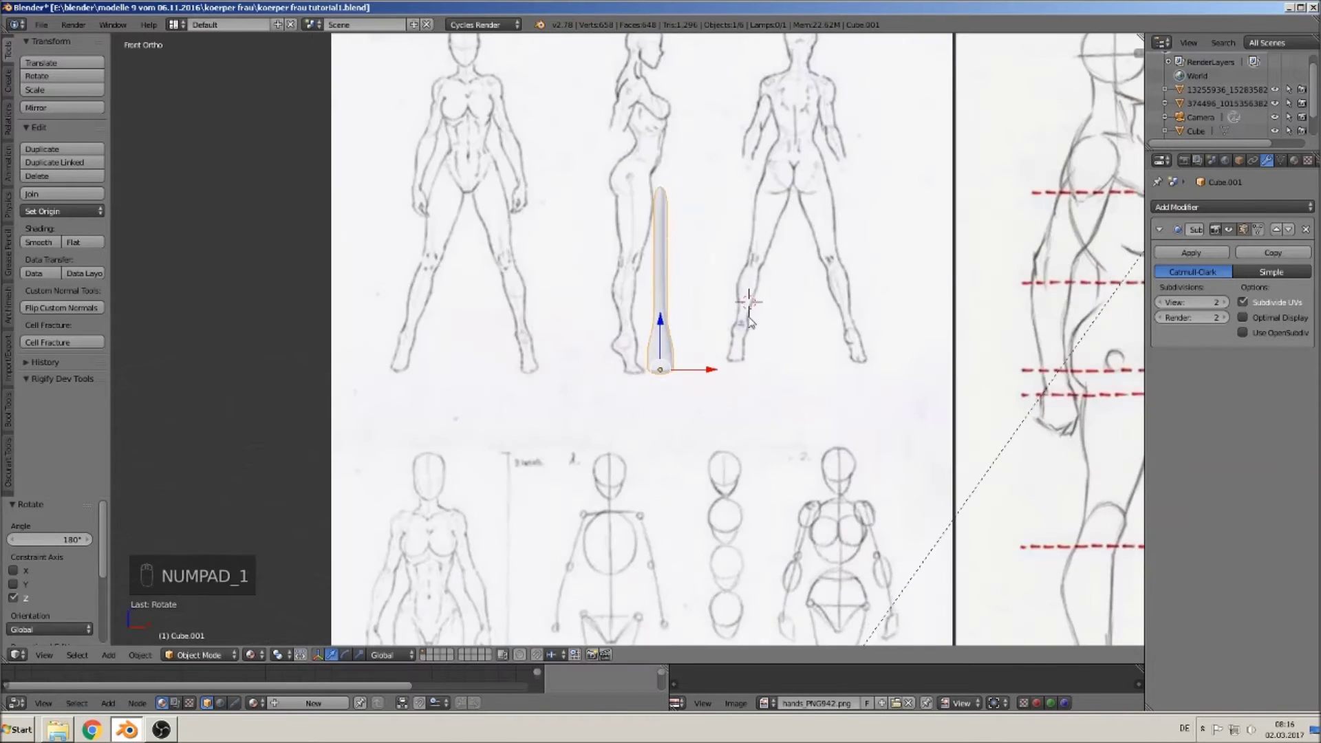
left_click_drag(711, 371, 558, 339)
scroll(559, 338, "up", 3)
scroll(561, 339, "up", 2)
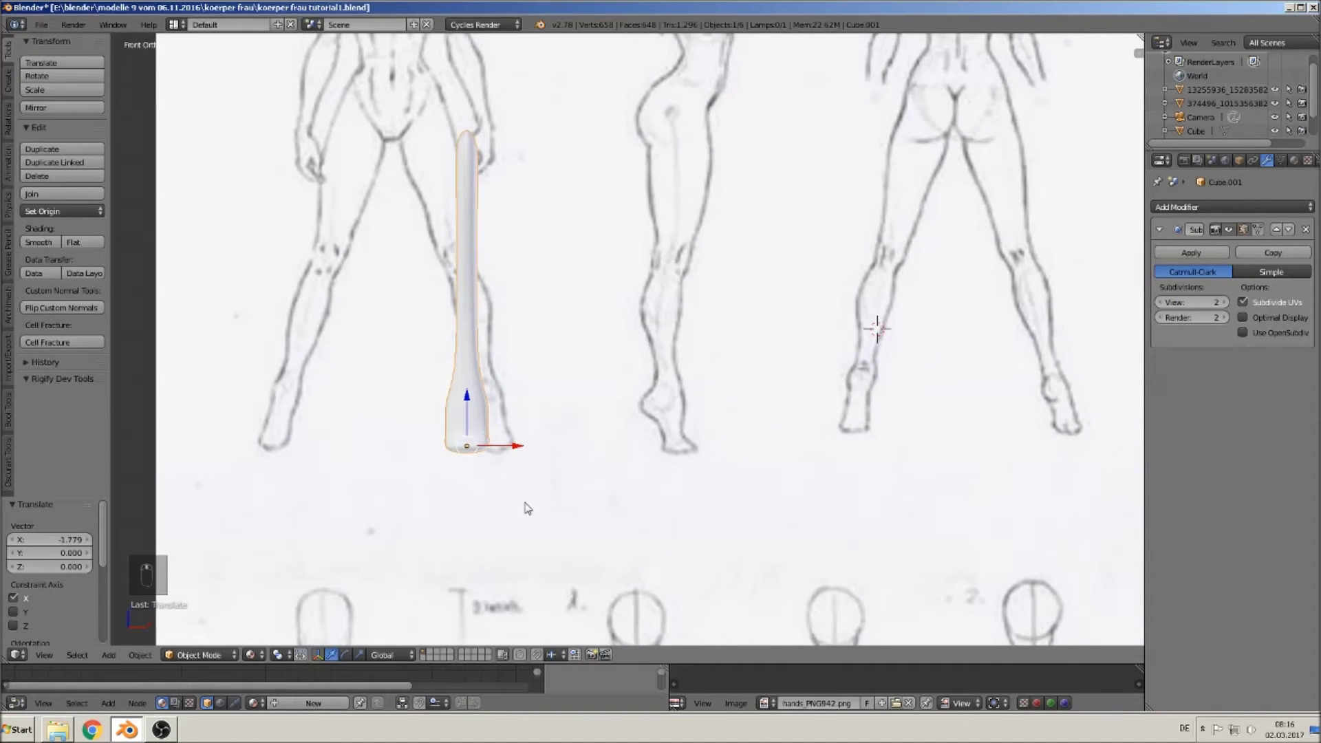
Step: Tilt the leg to the slant of the drawn leg and shift it along X over the drawing
key("r")
left_click(554, 511)
left_click_drag(514, 444, 548, 448)
Step: In Edit Mode, move the inner vertices of the calf loop slightly outward along X to the drawn contour
scroll(548, 454, "up", 2)
middle_click_drag(517, 453, 597, 430, "shift")
key("Tab")
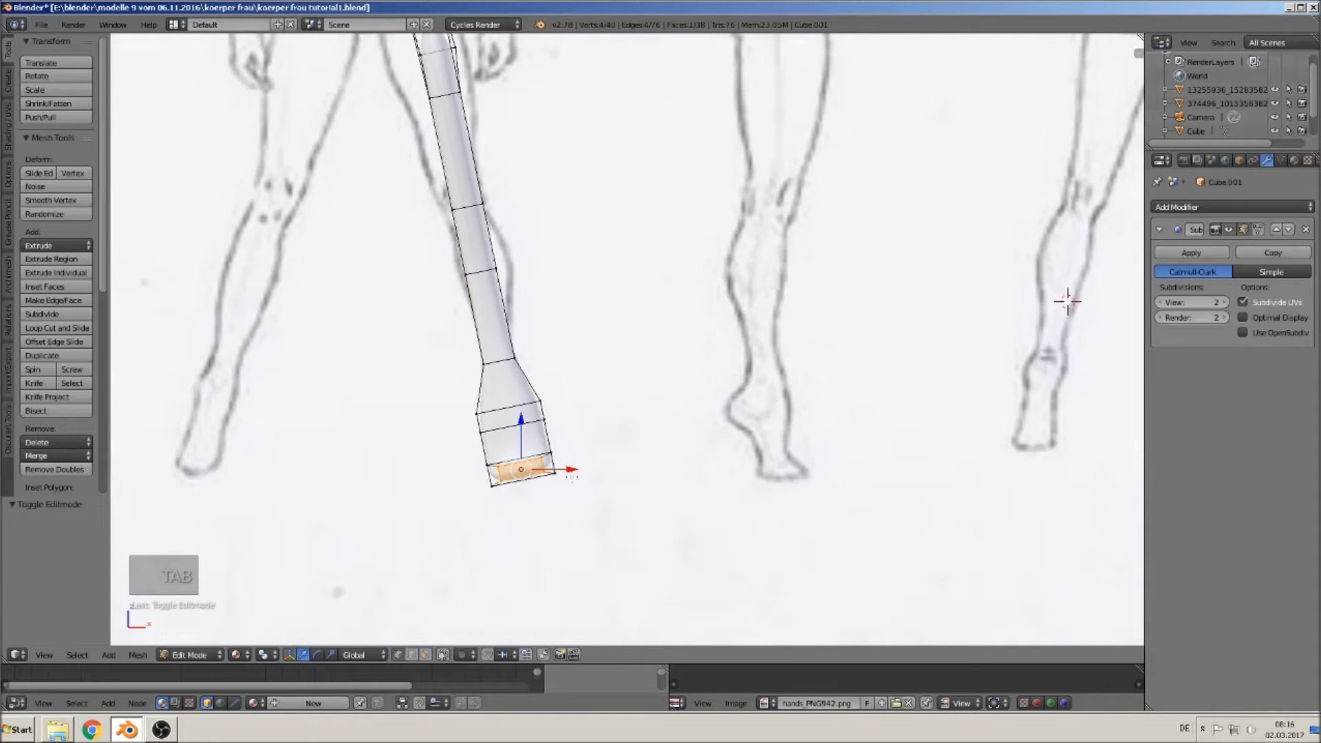
key("a")
key("a")
middle_click_drag(523, 282, 529, 346, "shift")
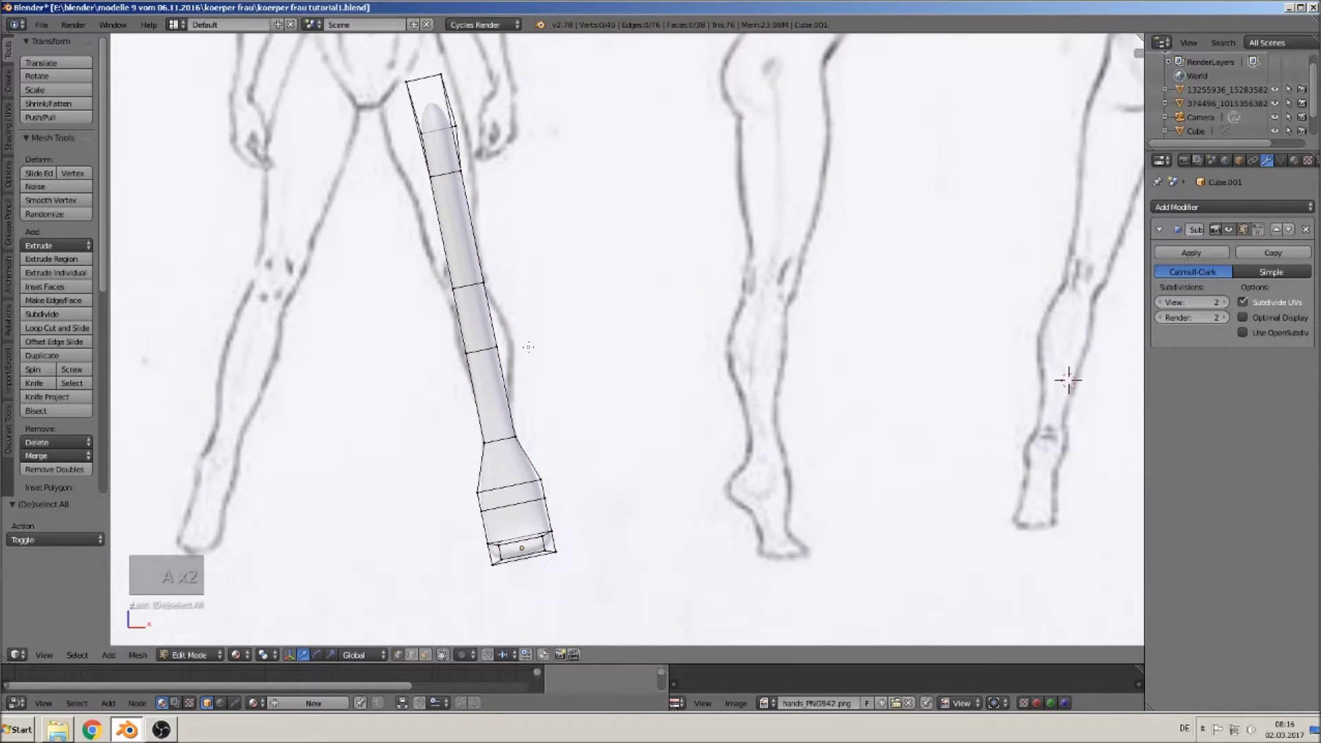
right_click(484, 349, "alt")
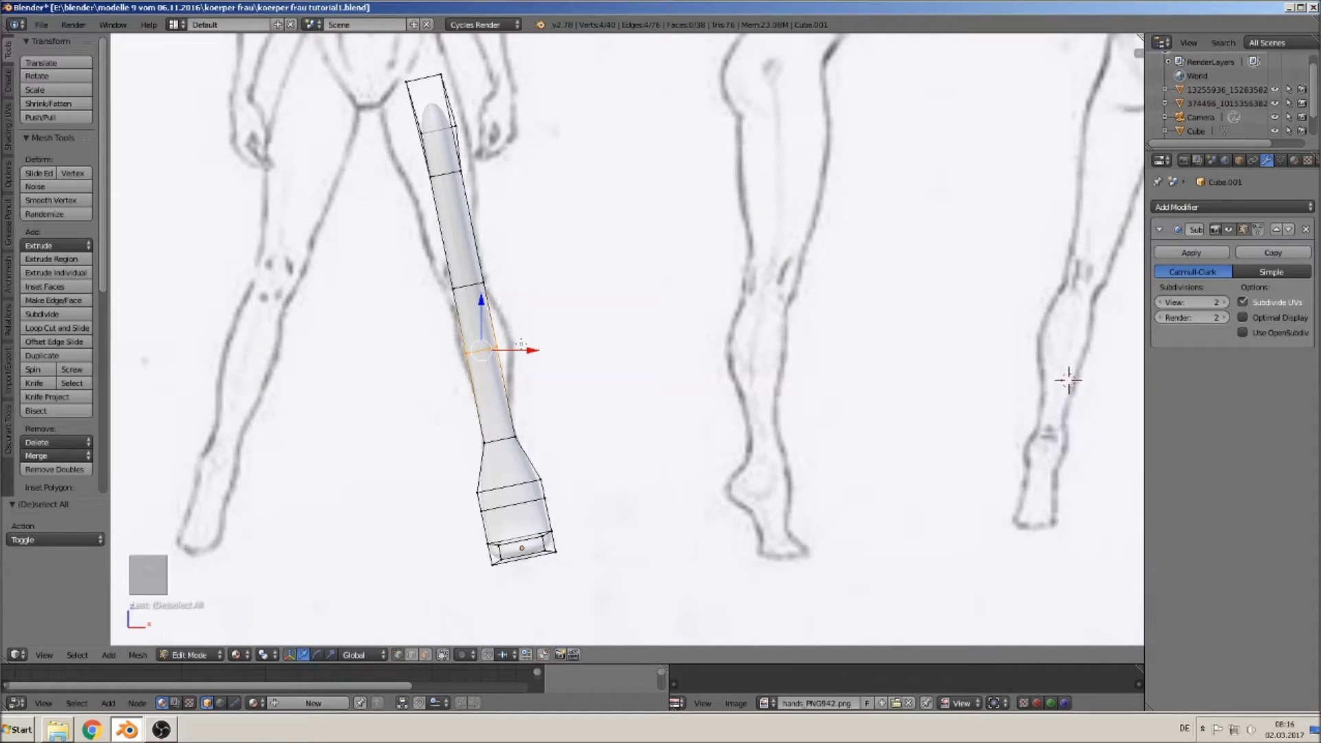
key("a")
key("c")
left_click(465, 352)
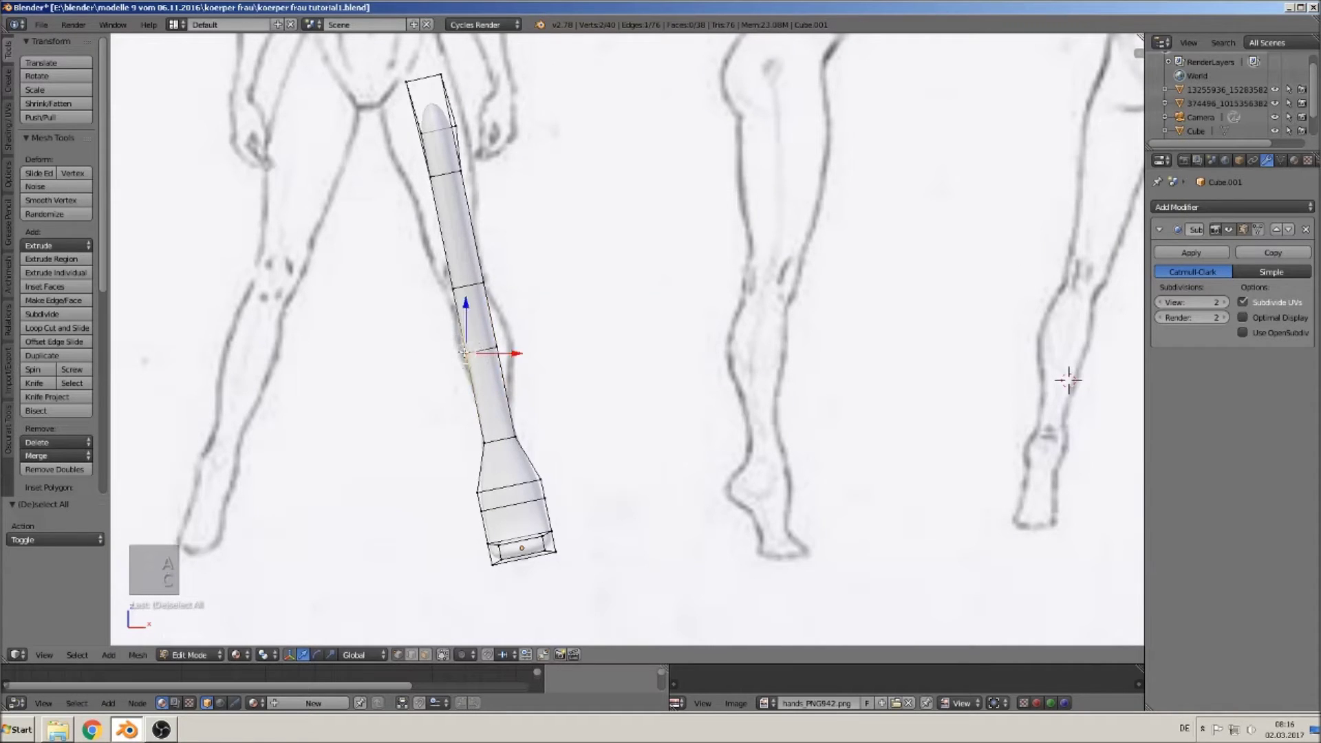
left_click_drag(506, 355, 499, 356)
Step: Move the outer vertices of the calf loop about 0.103 along X to bulge the calf
key("a")
key("c")
left_click(497, 350)
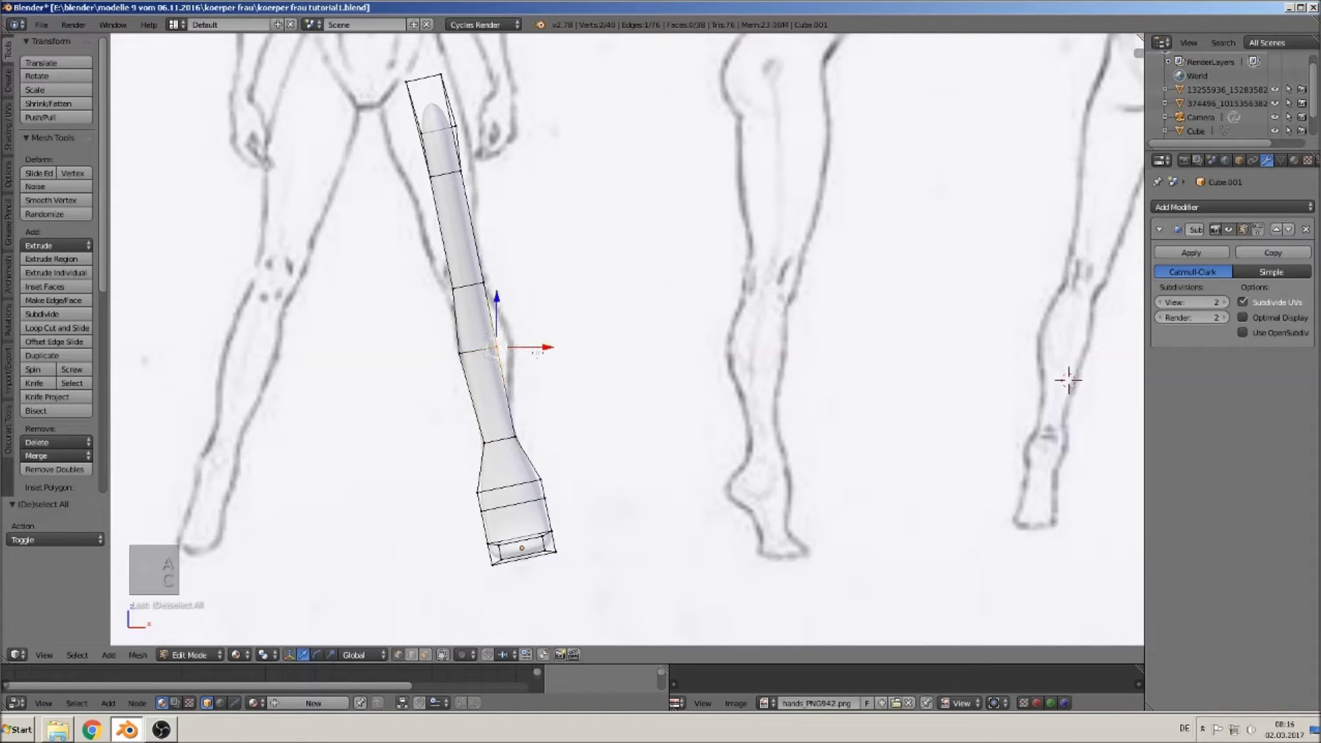
key("g")
key("x")
left_click(538, 349)
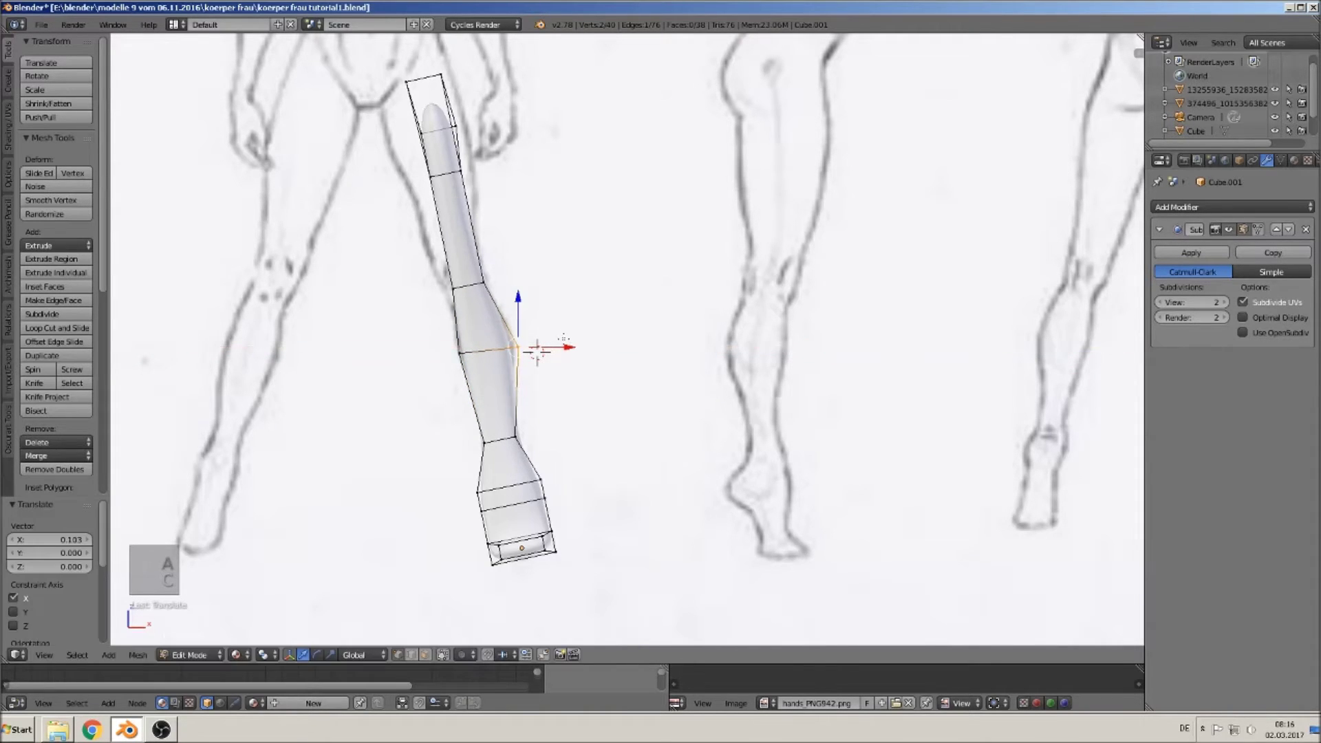
Step: Raise the outer calf vertices about 0.086 along Z and fine-tune their X position against the drawing
key("g")
key("z")
left_click(536, 349)
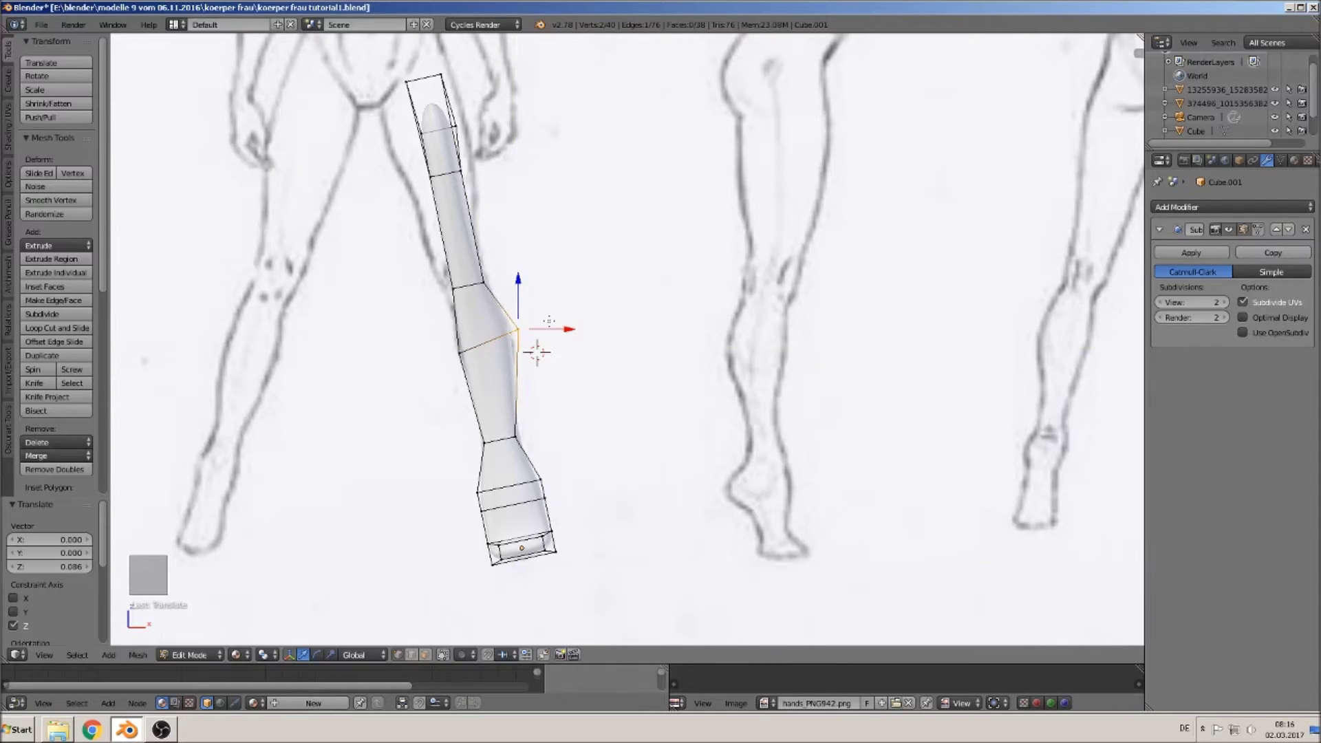
key("g")
key("x")
left_click(558, 327)
Step: Move the inner vertices of the loop above the calf about -0.05 along X to widen the knee
key("a")
right_click(449, 291)
key("g")
key("x")
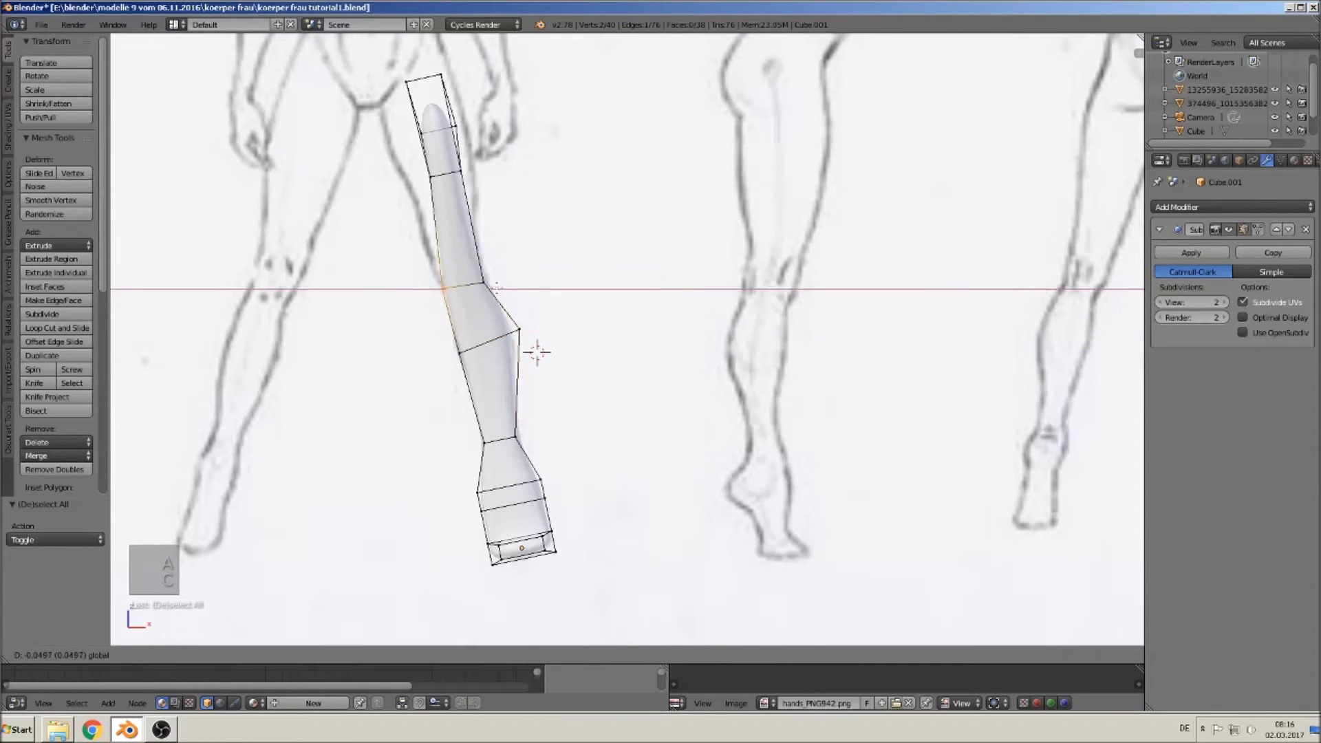
key("Escape")
Step: Move the inner vertices of the mid-thigh loop about -0.1 along X to the drawn thigh contour
key("a")
key("c")
left_click(430, 183)
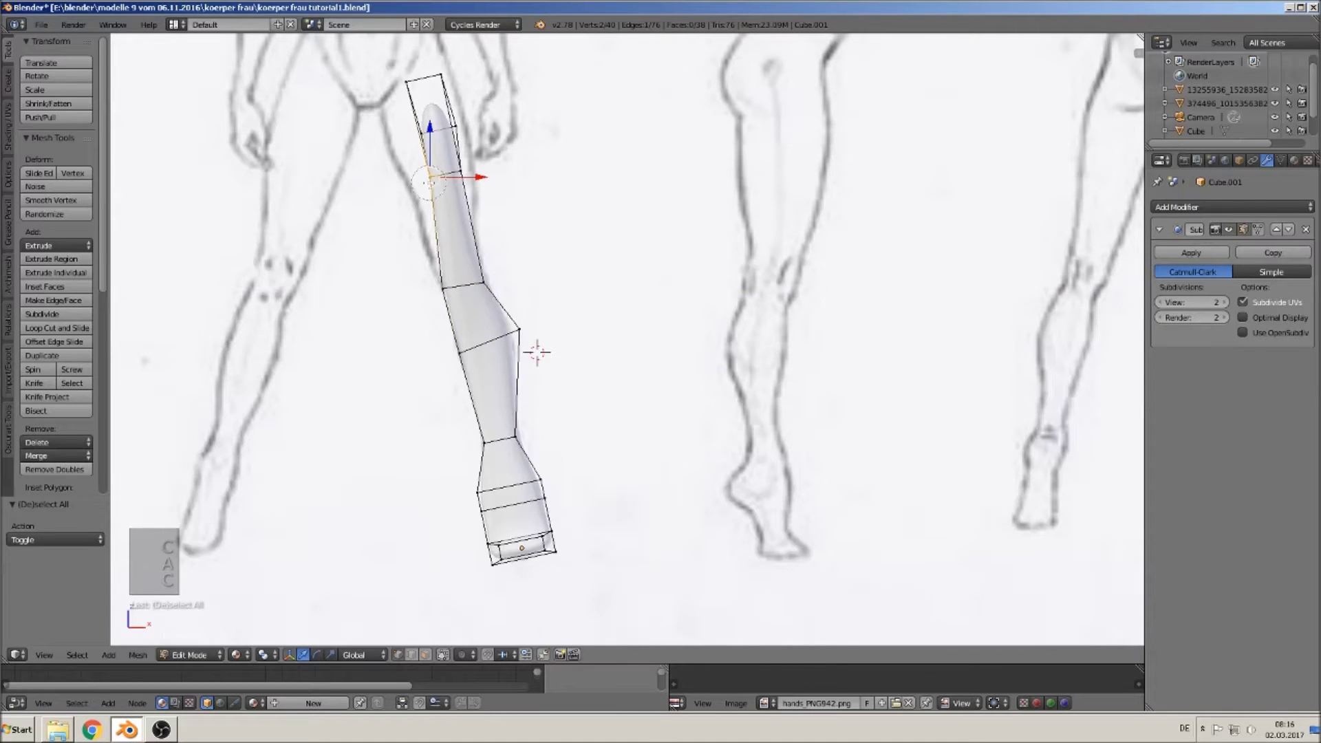
key("Escape")
key("g")
key("x")
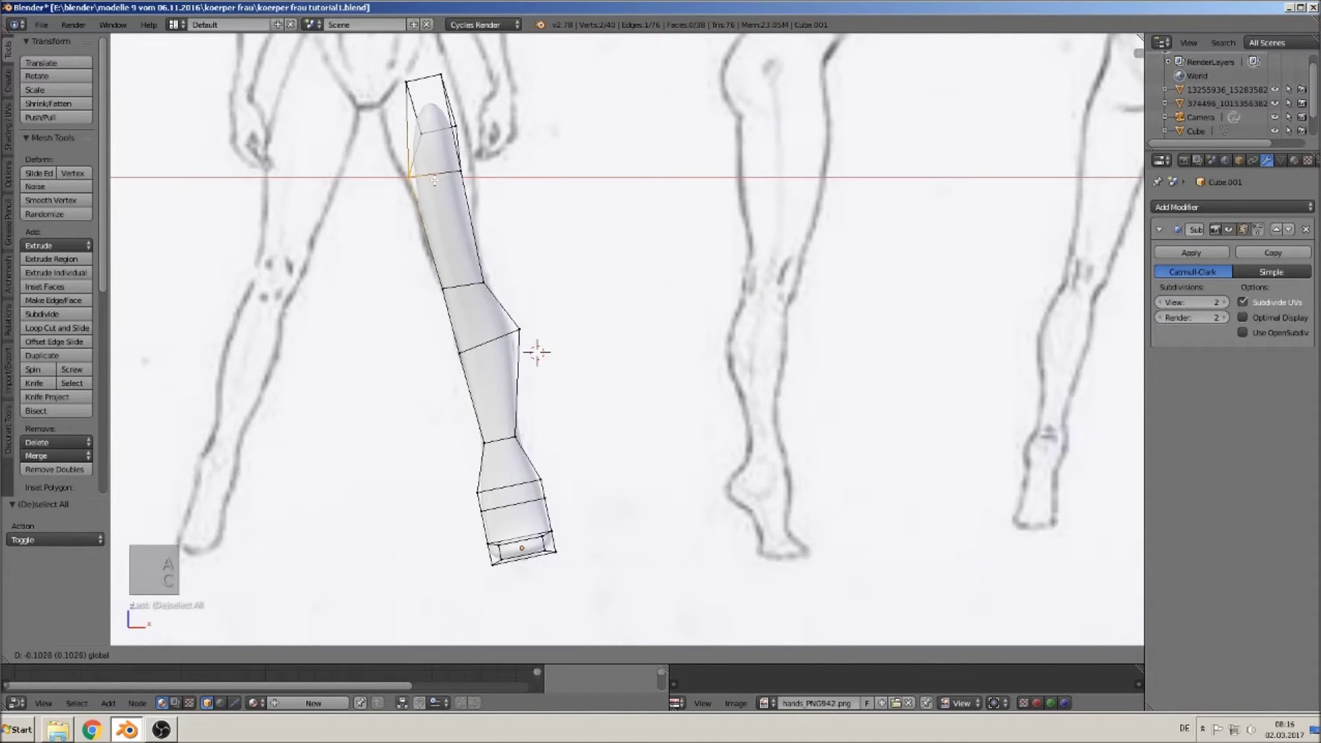
left_click_drag(434, 180, 505, 174)
Step: Move the outer vertices of the mid-thigh loop about 0.066 along X
key("a")
key("c")
left_click(462, 172)
right_click(465, 172)
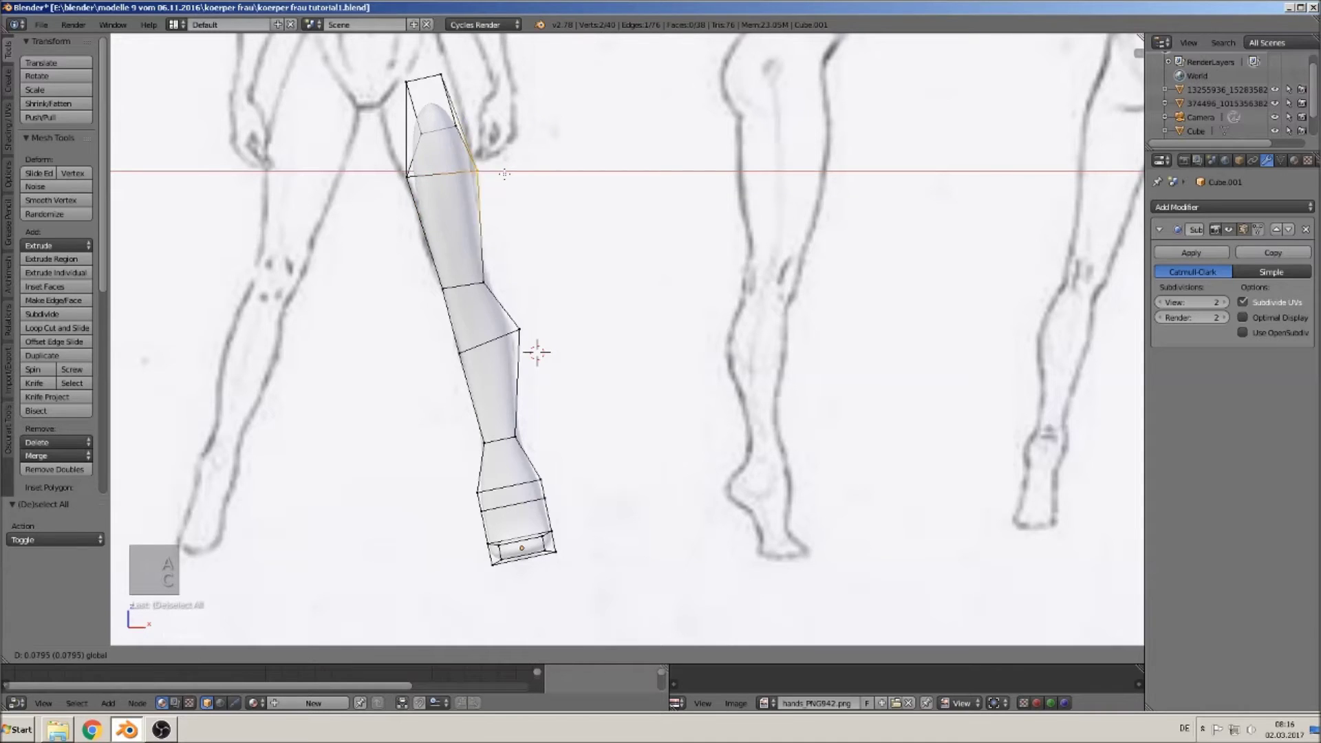
left_click(500, 173)
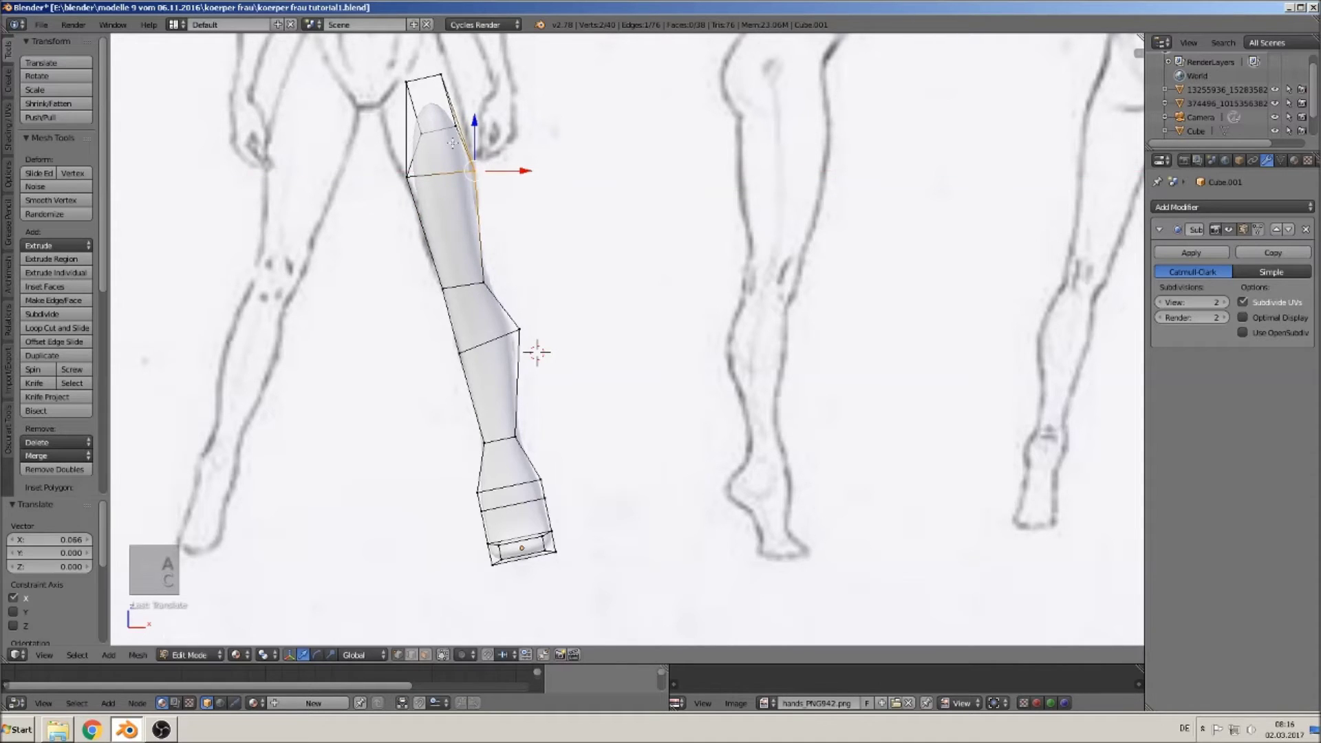
Step: Add a loop cut around the upper thigh and slide it close to the leg's top edge
middle_click_drag(453, 143, 337, 192)
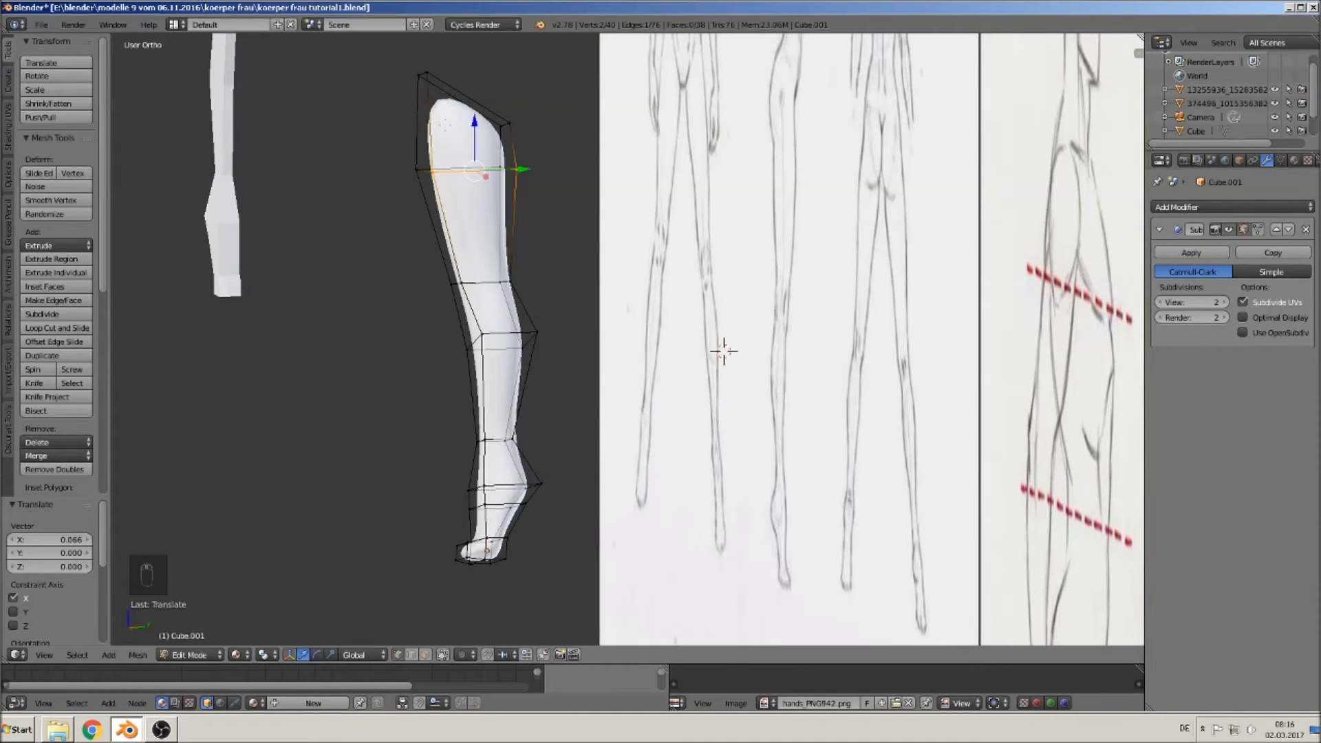
key("ctrl+r")
left_click(447, 123)
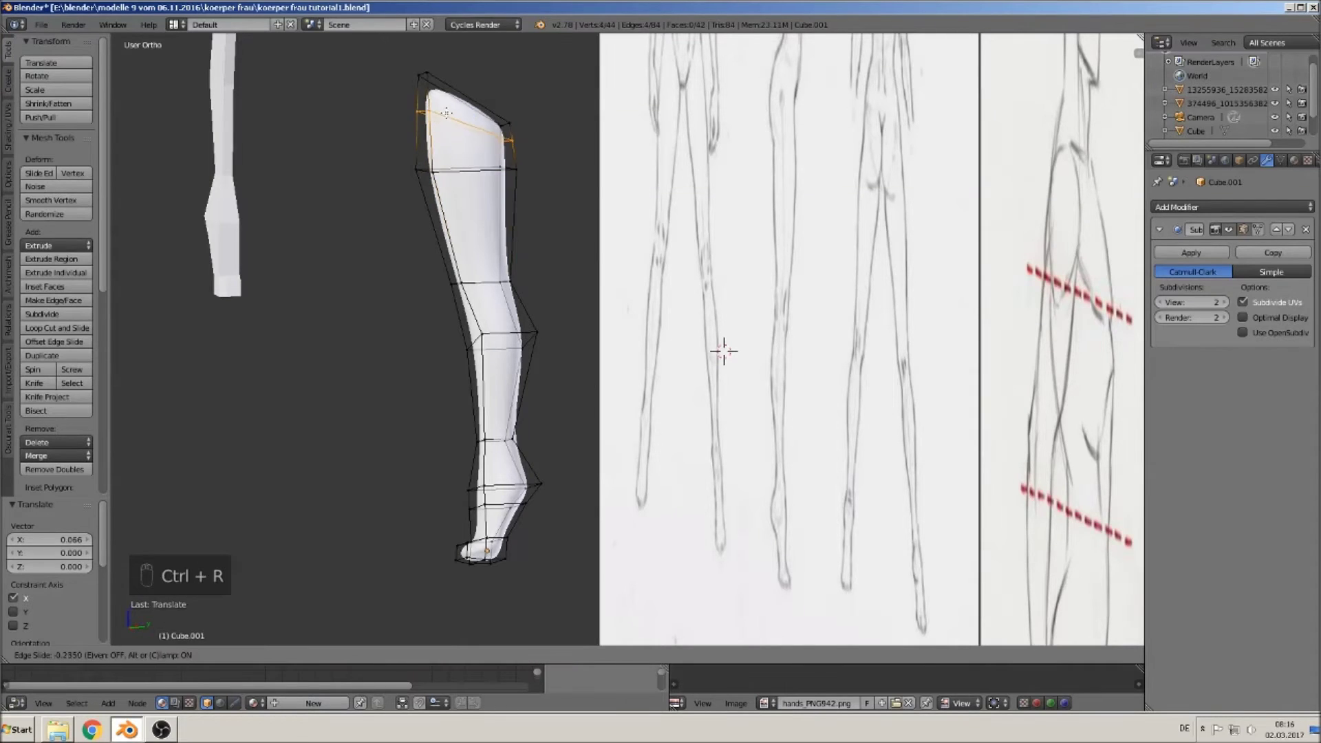
left_click(448, 87)
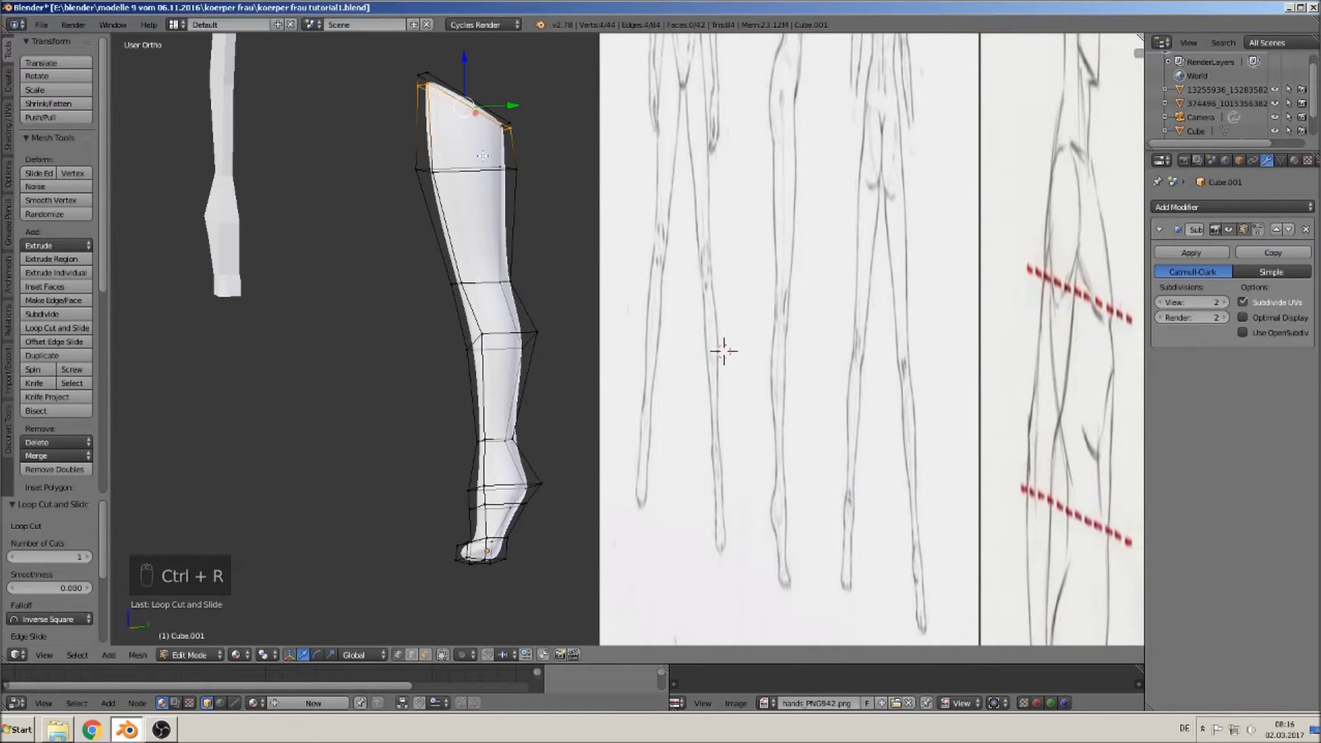
Step: In front view, pull the inner vertices just below the thigh's top along negative X toward the crotch
key("KP_1")
middle_click_drag(480, 122, 475, 169, "shift")
key("a")
key("a")
key("a")
key("a")
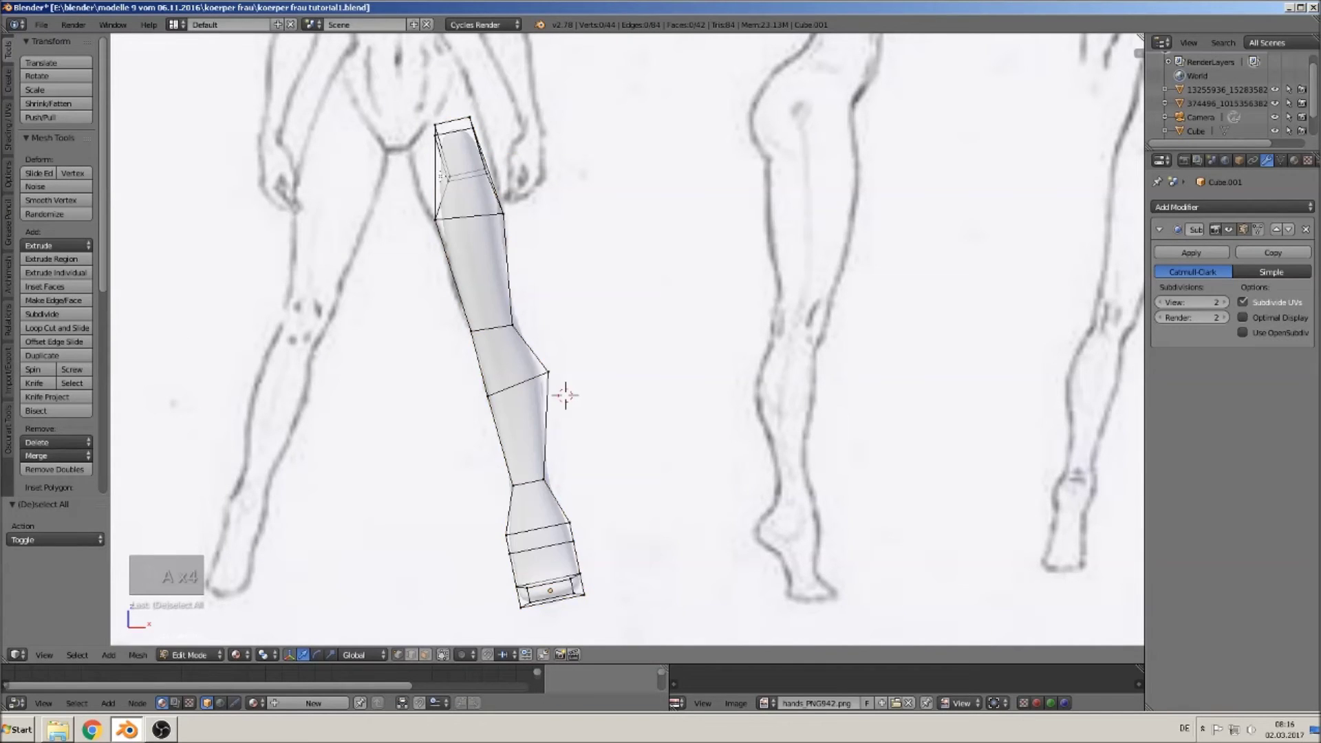
key("c")
left_click(448, 179)
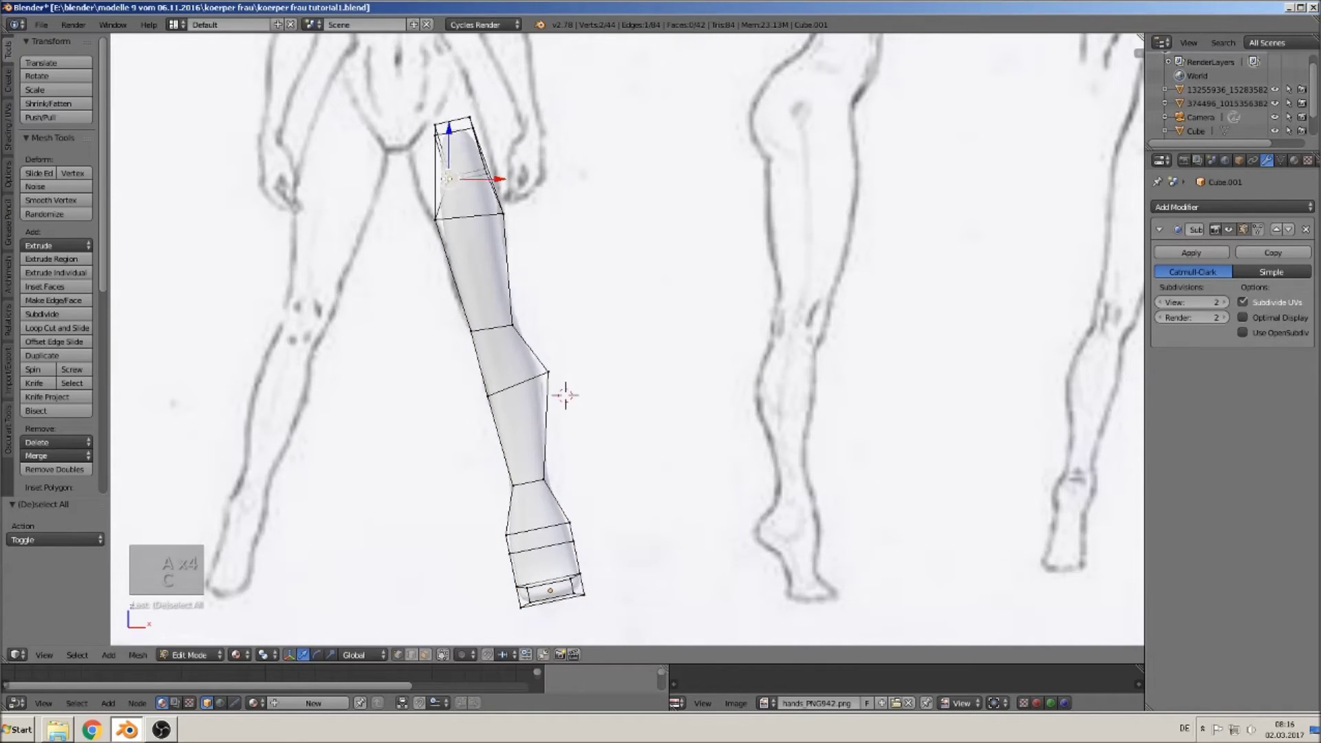
left_click_drag(479, 180, 426, 175)
Step: Move the outer upper-thigh vertices at crotch height slightly outward along X
key("a")
key("c")
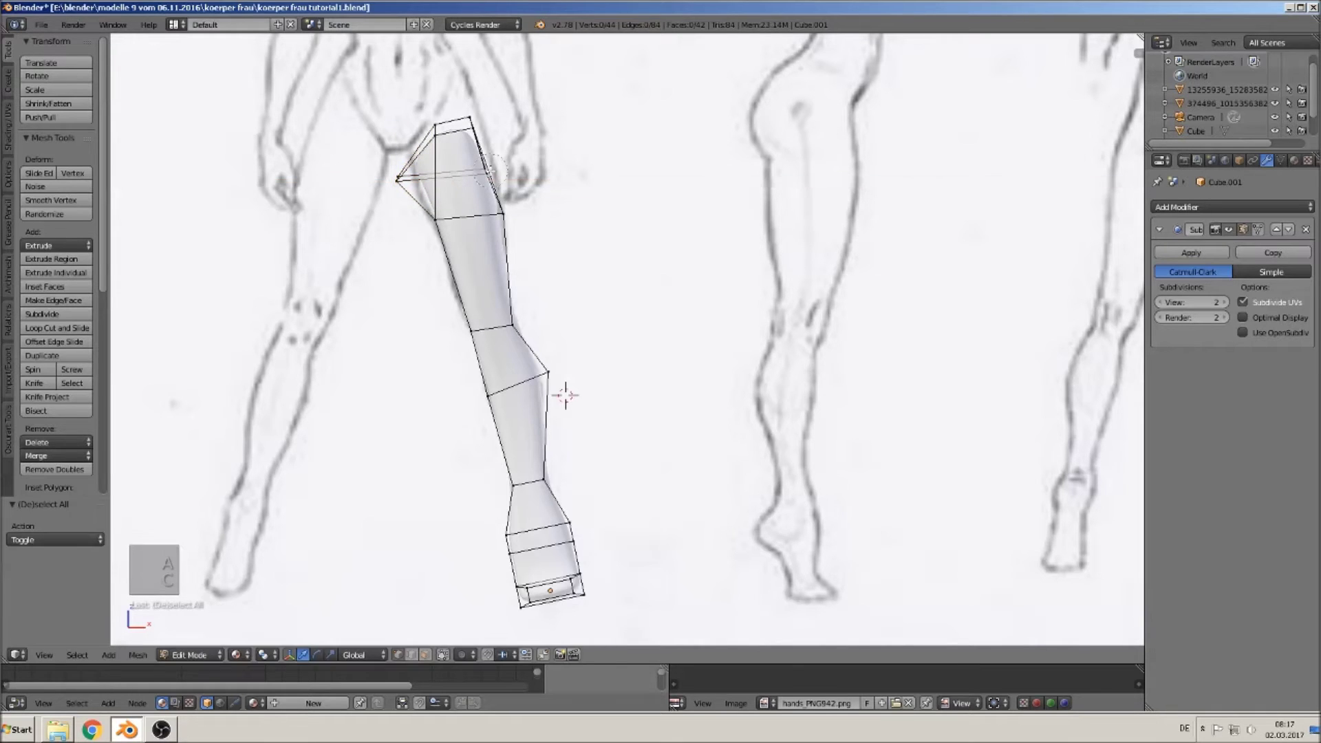
left_click(490, 171)
right_click(490, 171)
left_click_drag(506, 171, 517, 171)
Step: Move the outer vertices at the very top of the leg slightly outward along X
key("a")
key("c")
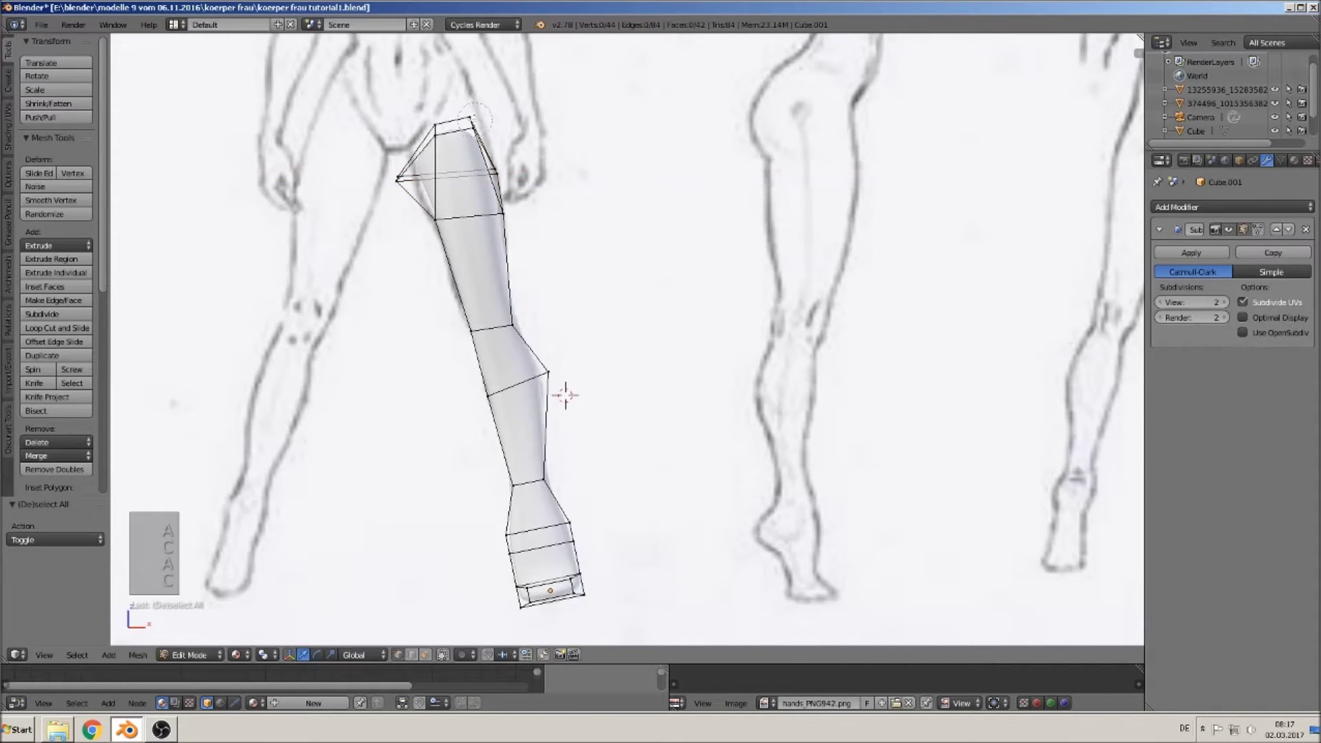
left_click(472, 123)
right_click(472, 123)
left_click_drag(495, 123, 505, 123)
left_click(505, 123)
key("a")
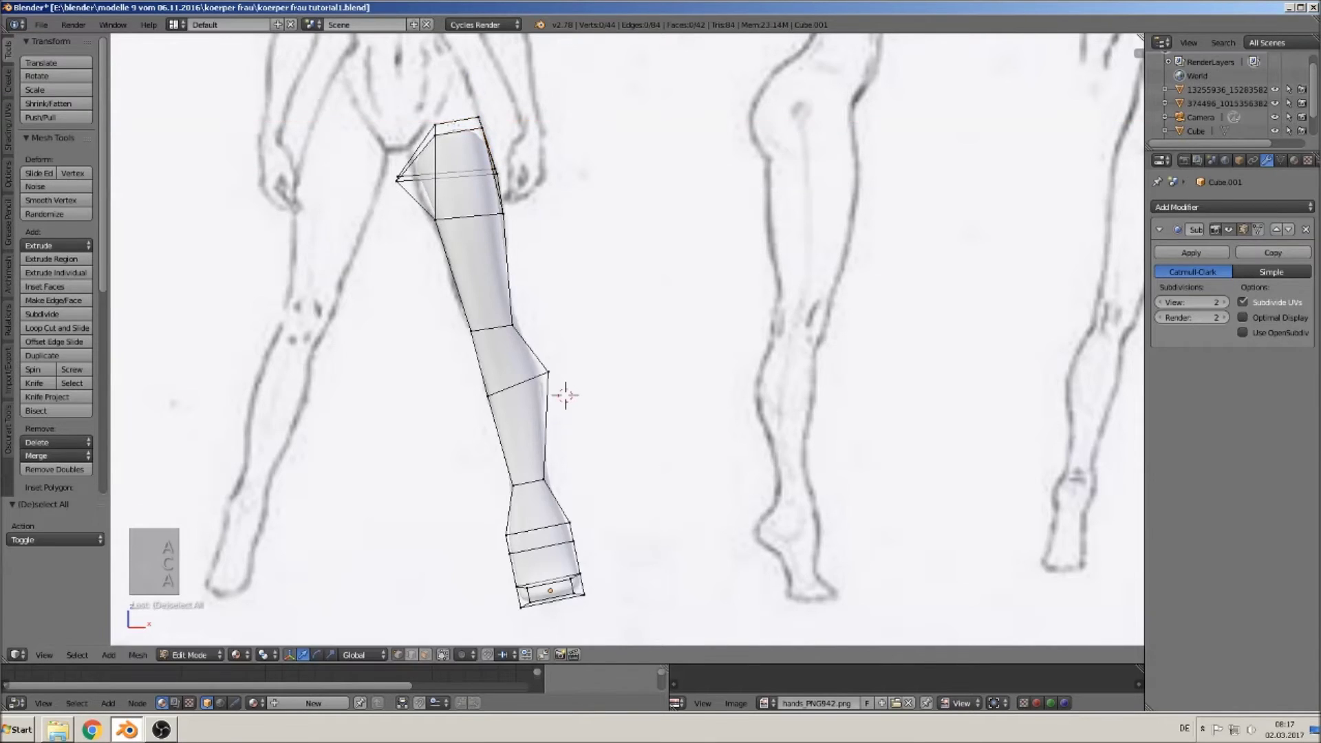
Step: Move the inner vertices at the top of the leg about -0.119 along X toward the crotch
key("c")
left_click(433, 131)
right_click(433, 131)
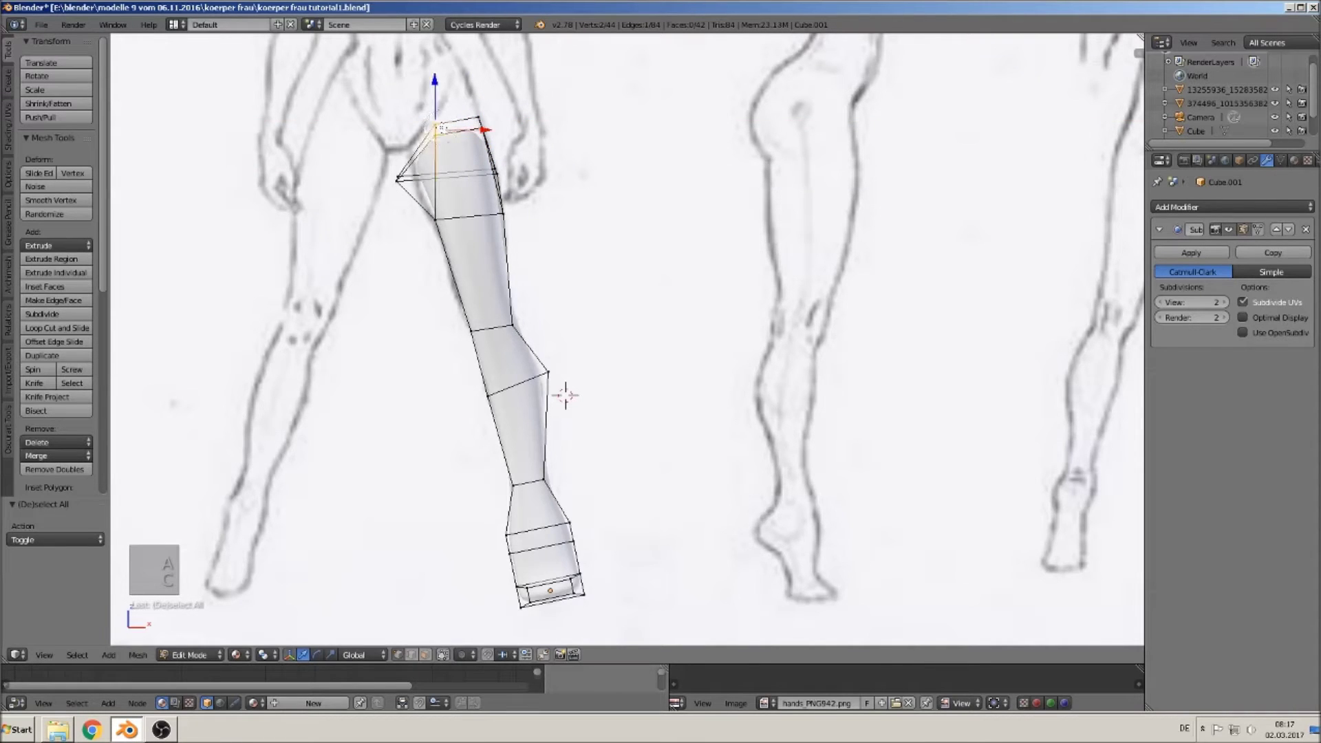
left_click_drag(474, 128, 447, 127)
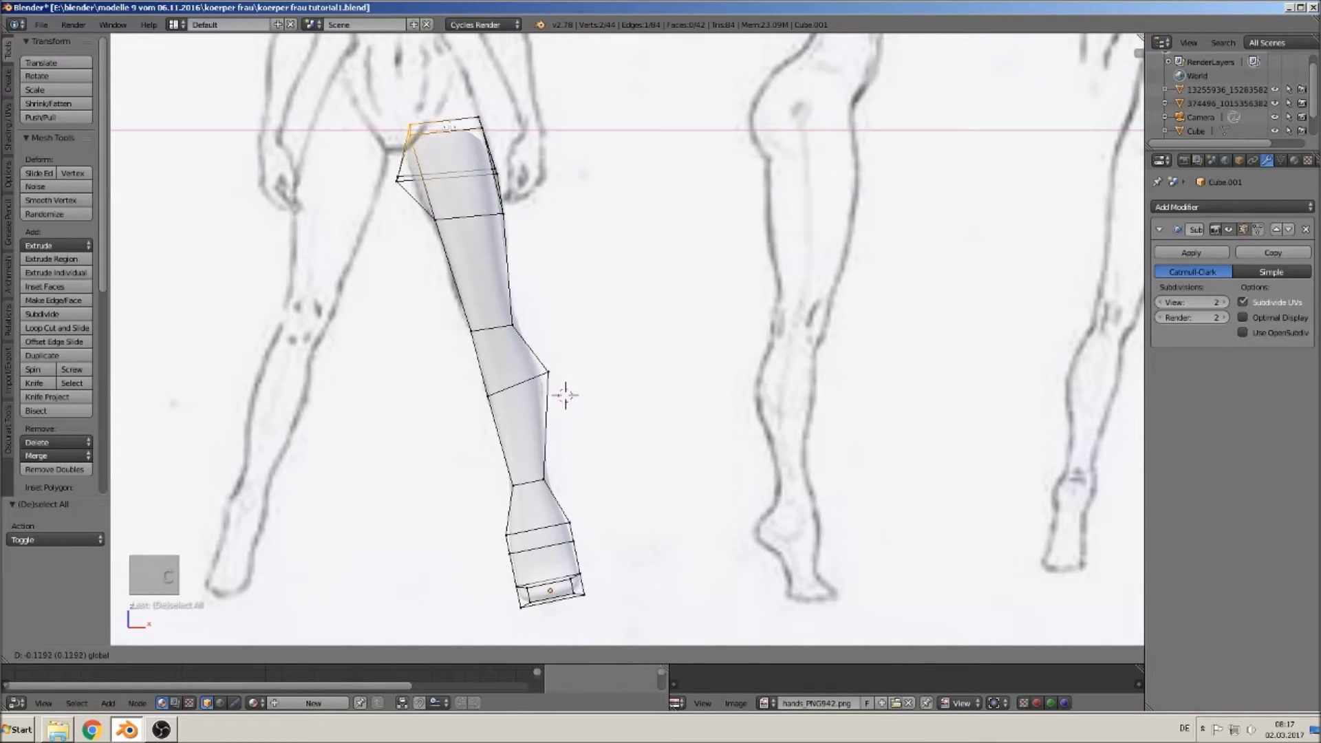
left_click(449, 127)
key("a")
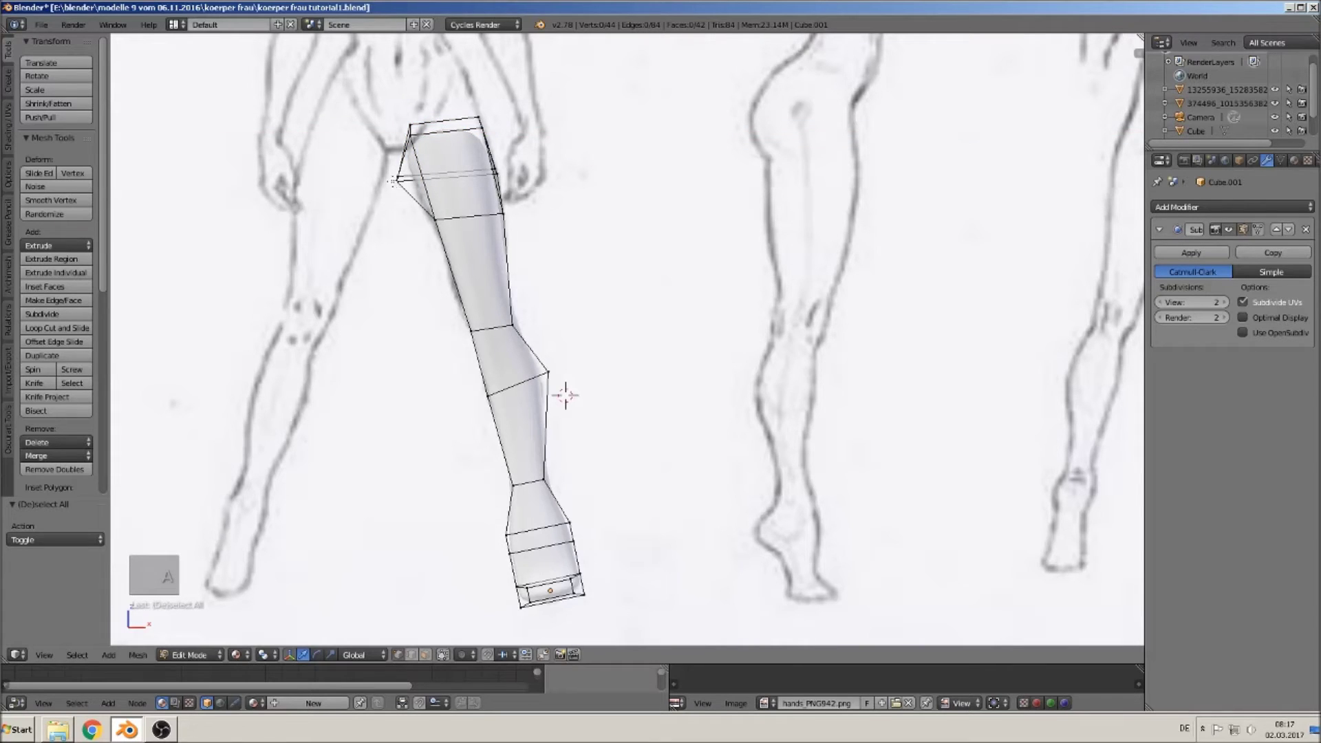
Step: Pull the protruding inner vertices at crotch height slightly back toward the thigh along X
key("c")
left_click(397, 180)
left_click_drag(441, 181, 451, 187)
key("x")
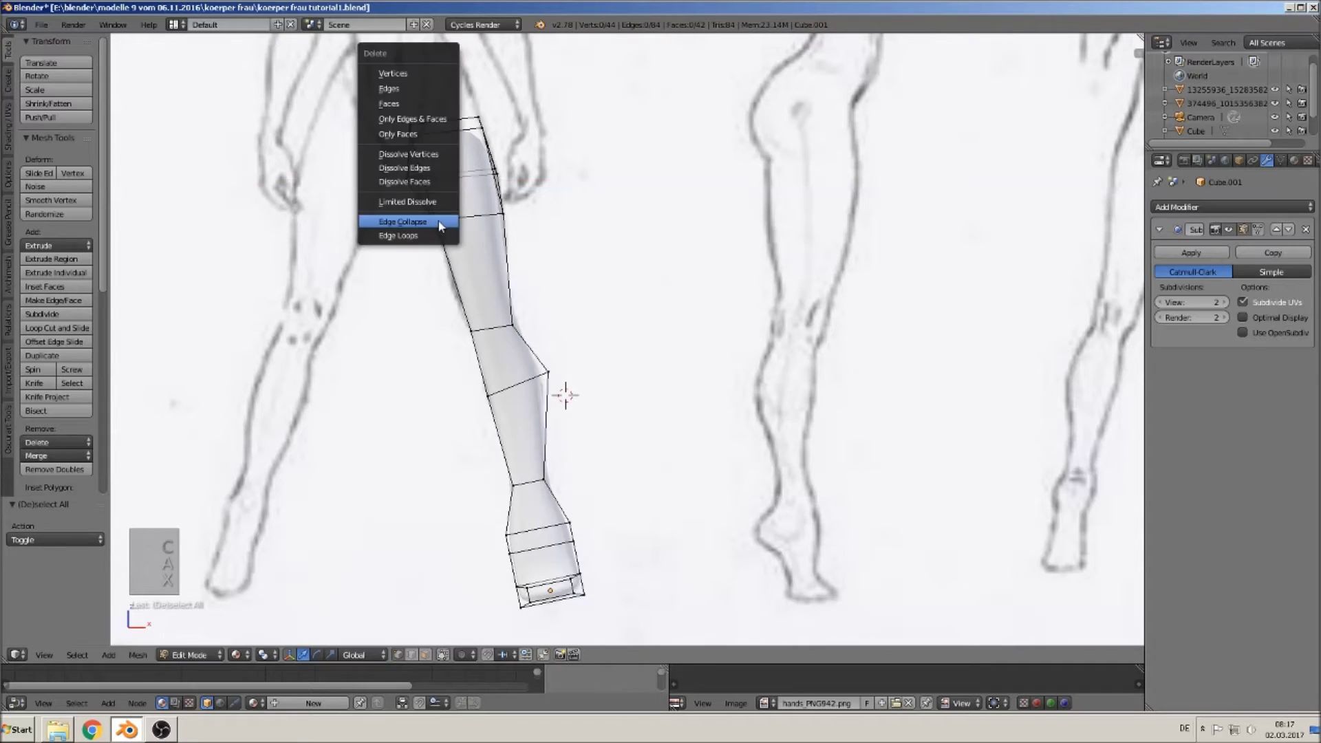
key("a")
Step: Move the inner vertices of the thigh loop below the crotch slightly along negative X to smooth the contour
key("c")
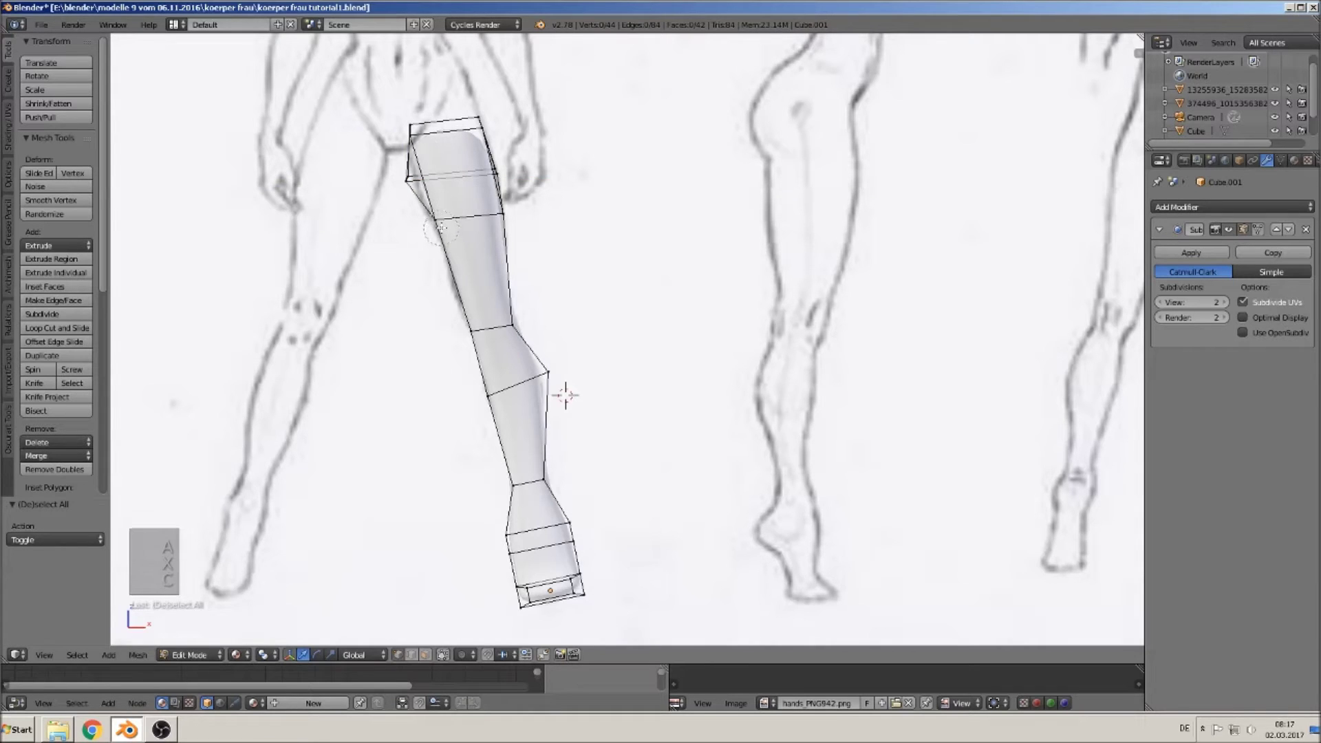
key("c")
left_click(440, 221)
key("g")
key("x")
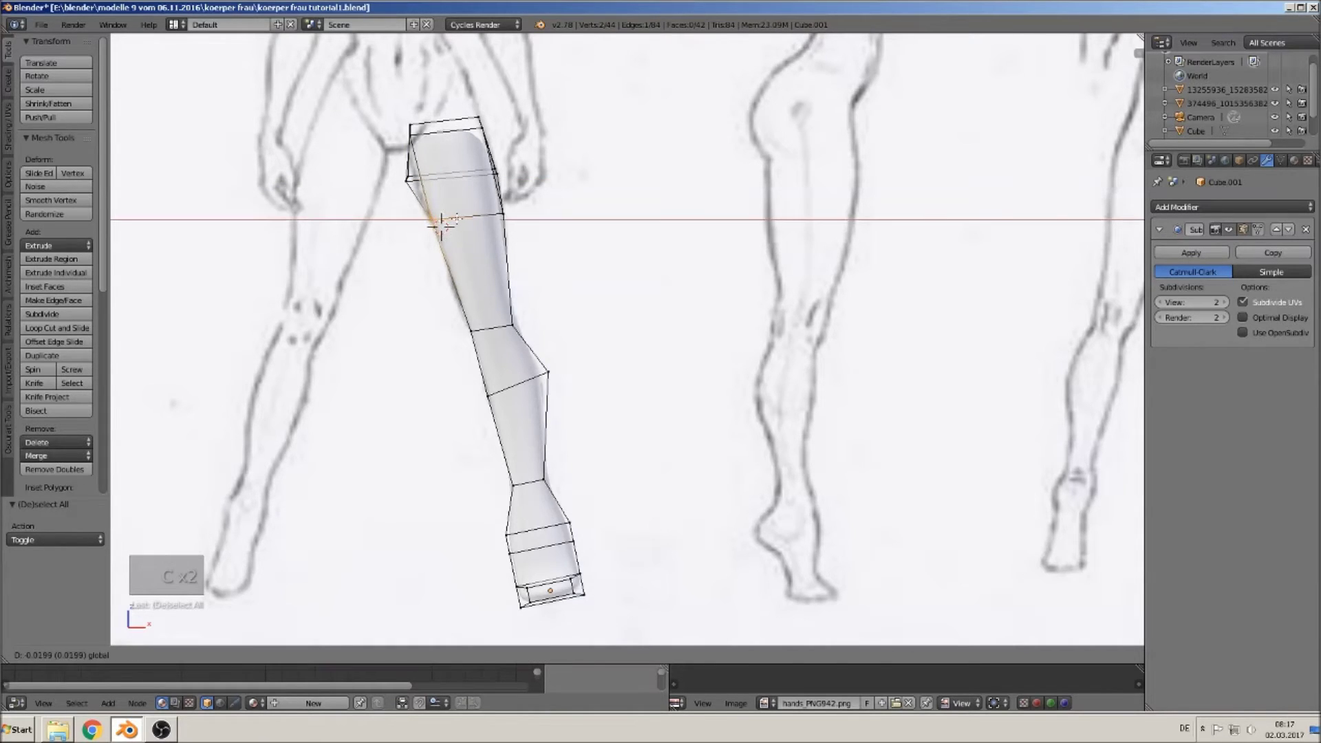
left_click(447, 220)
key("a")
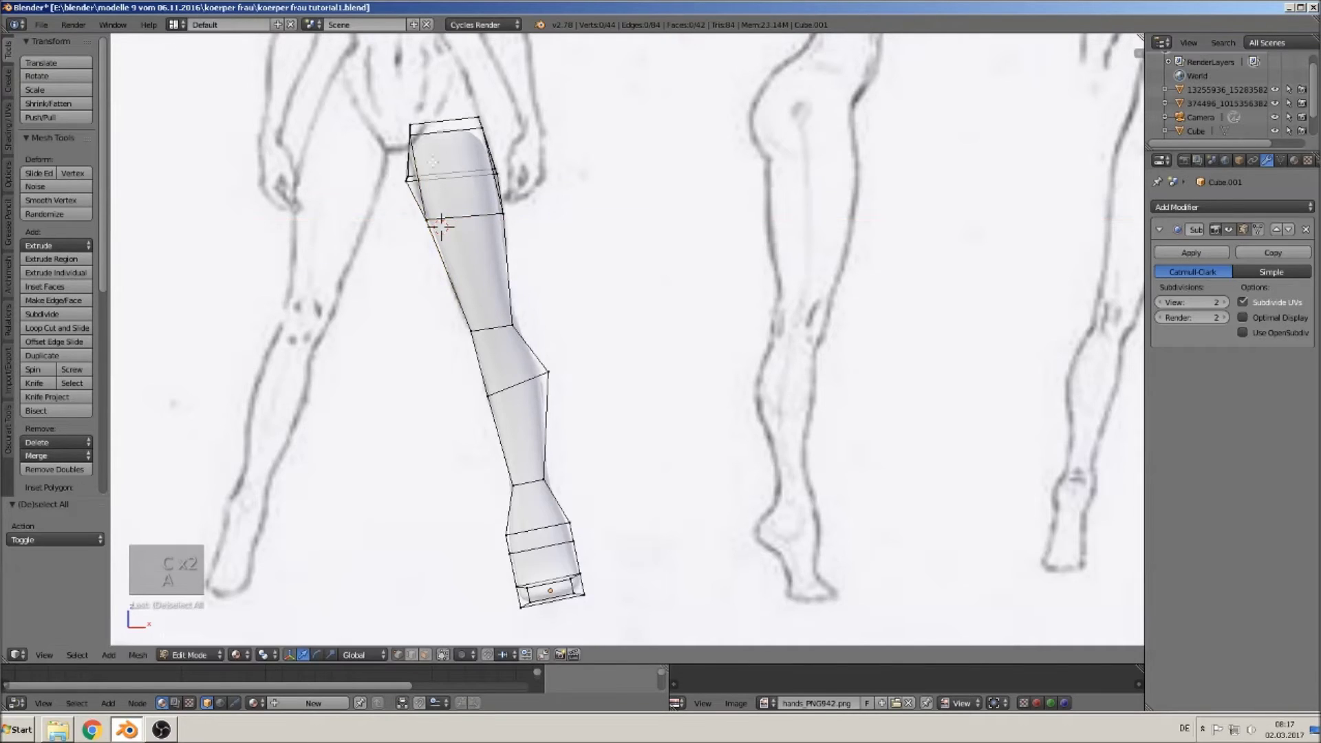
Step: Scale down the upper ankle edge loop and move it about 0.026 along X to fit the front-view drawing
middle_click_drag(596, 462, 512, 325, "shift")
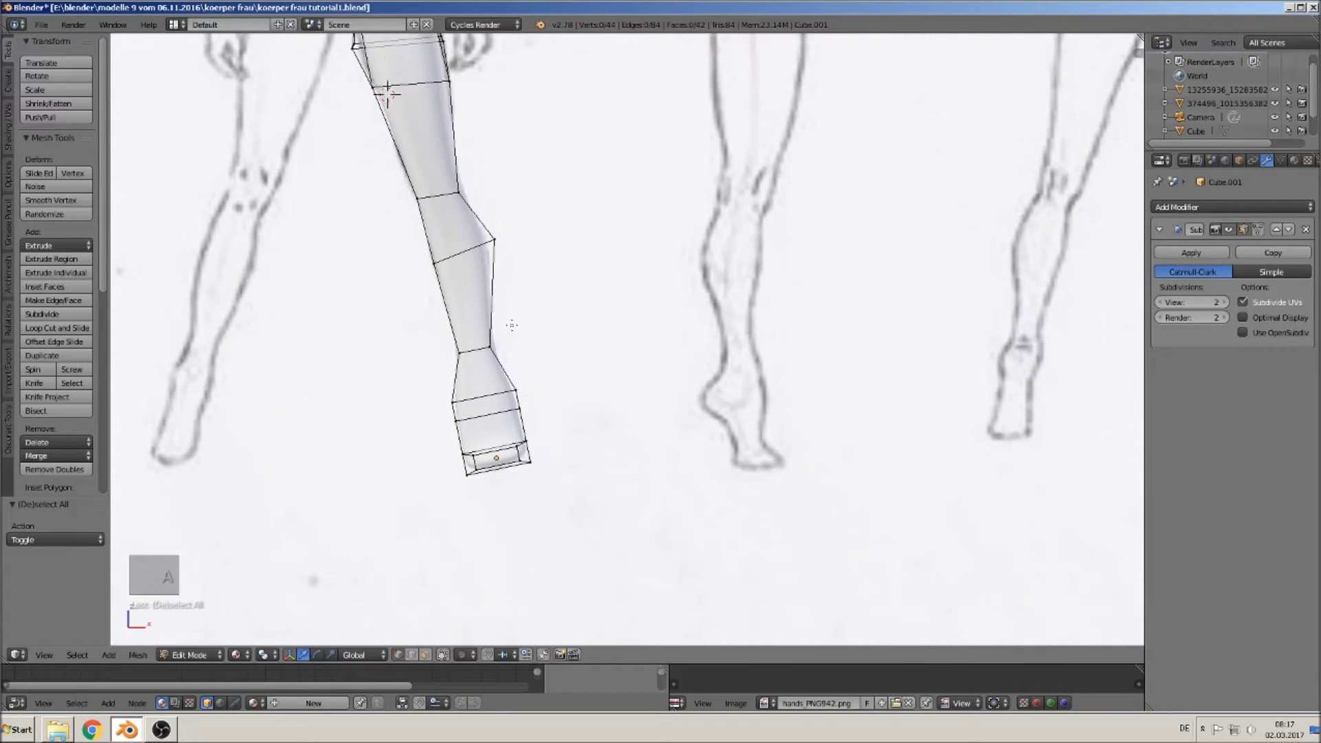
left_click(479, 398, "alt")
key("s")
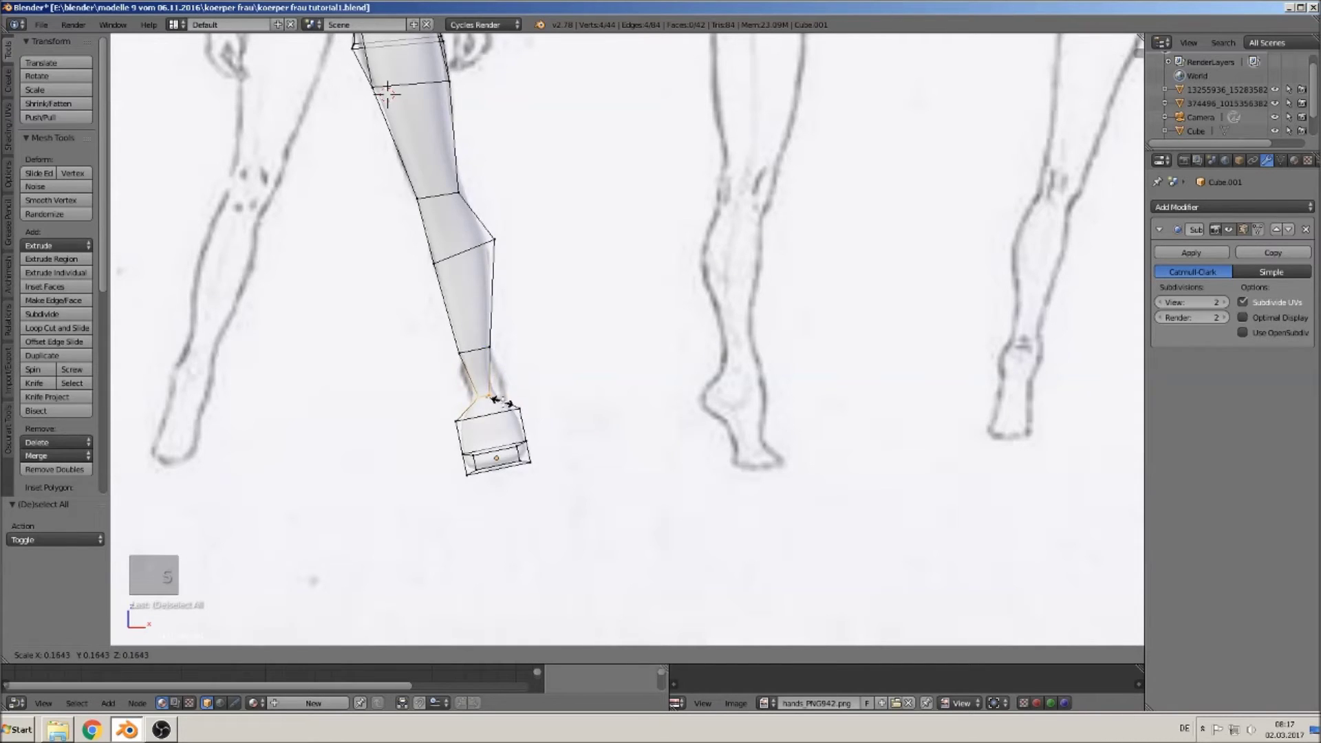
left_click(525, 398)
left_click_drag(517, 396, 521, 406)
Step: Scale the lower ankle edge loop to about 0.504 and move it about 0.026 along X
left_click(498, 415, "alt")
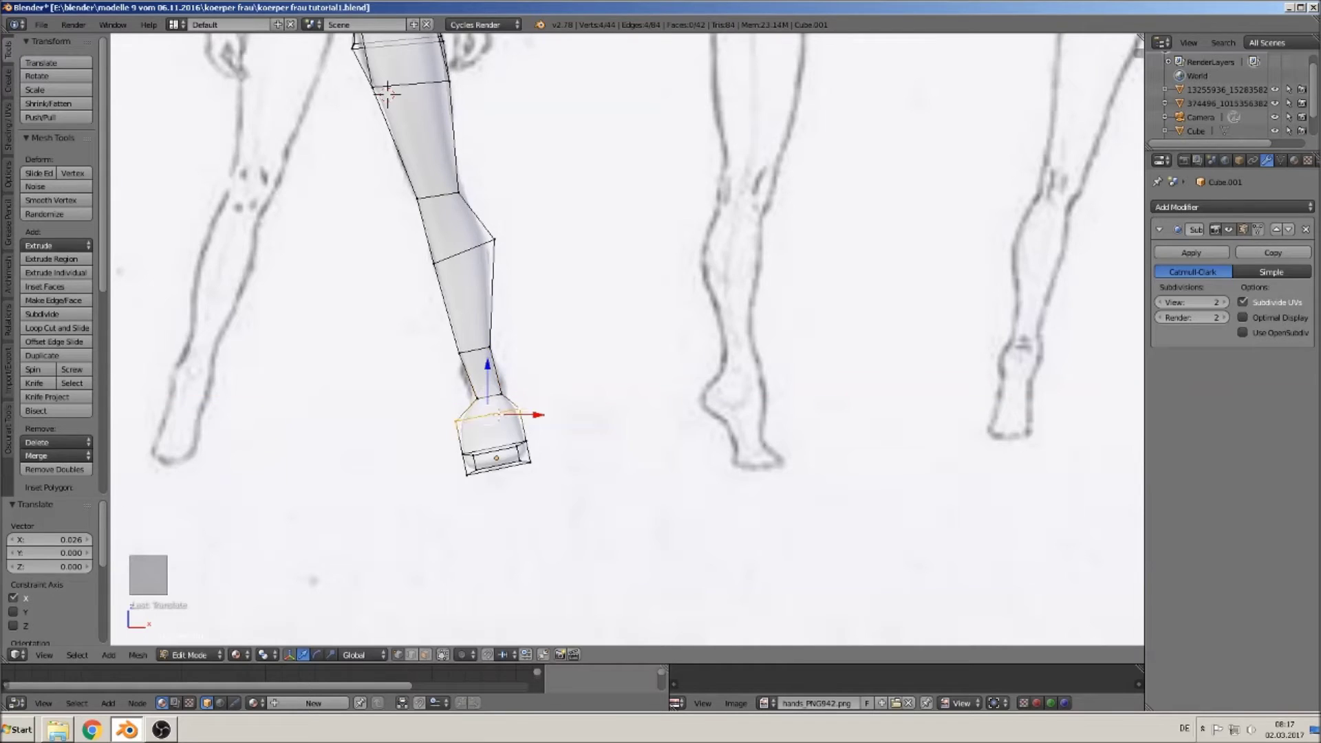
key("s")
left_click(536, 419)
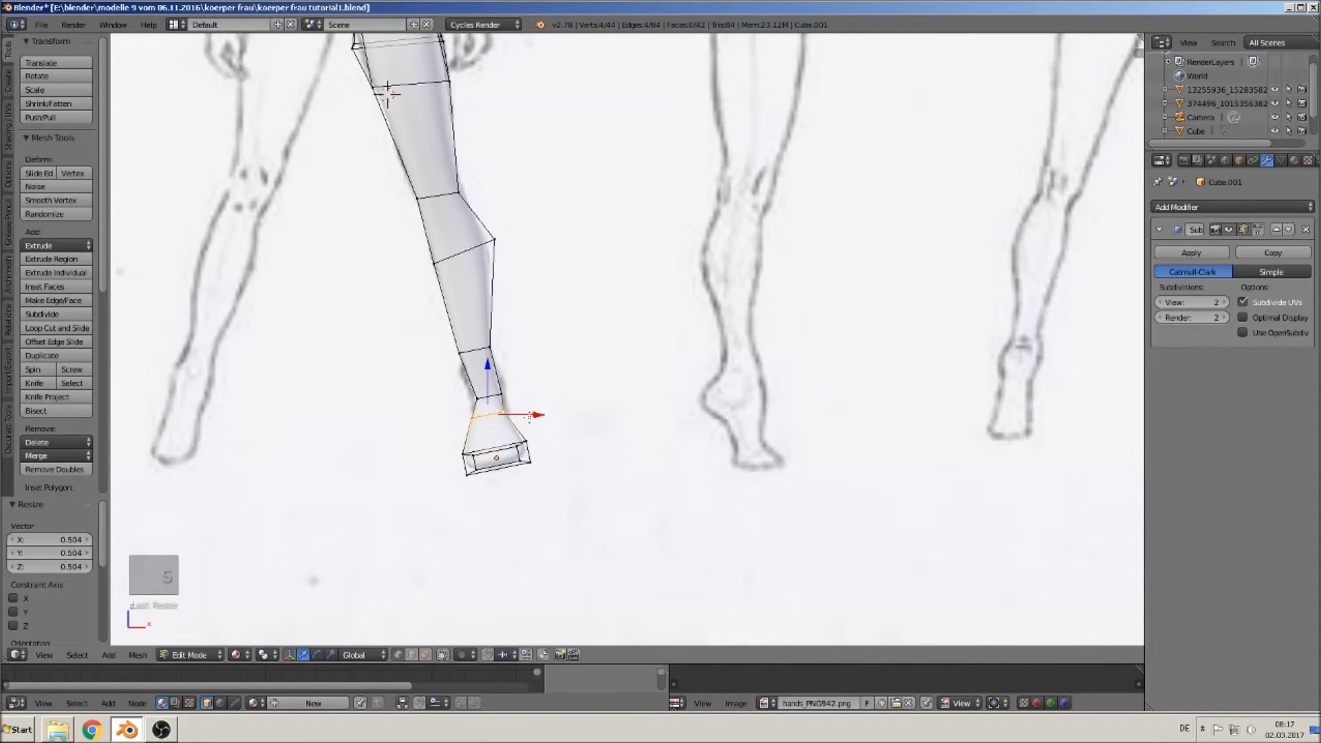
left_click_drag(527, 414, 531, 413)
Step: Scale all the vertices at the foot end to about 0.531 and move them about 0.011 along X onto the drawn foot
middle_click_drag(530, 413, 510, 311, "shift")
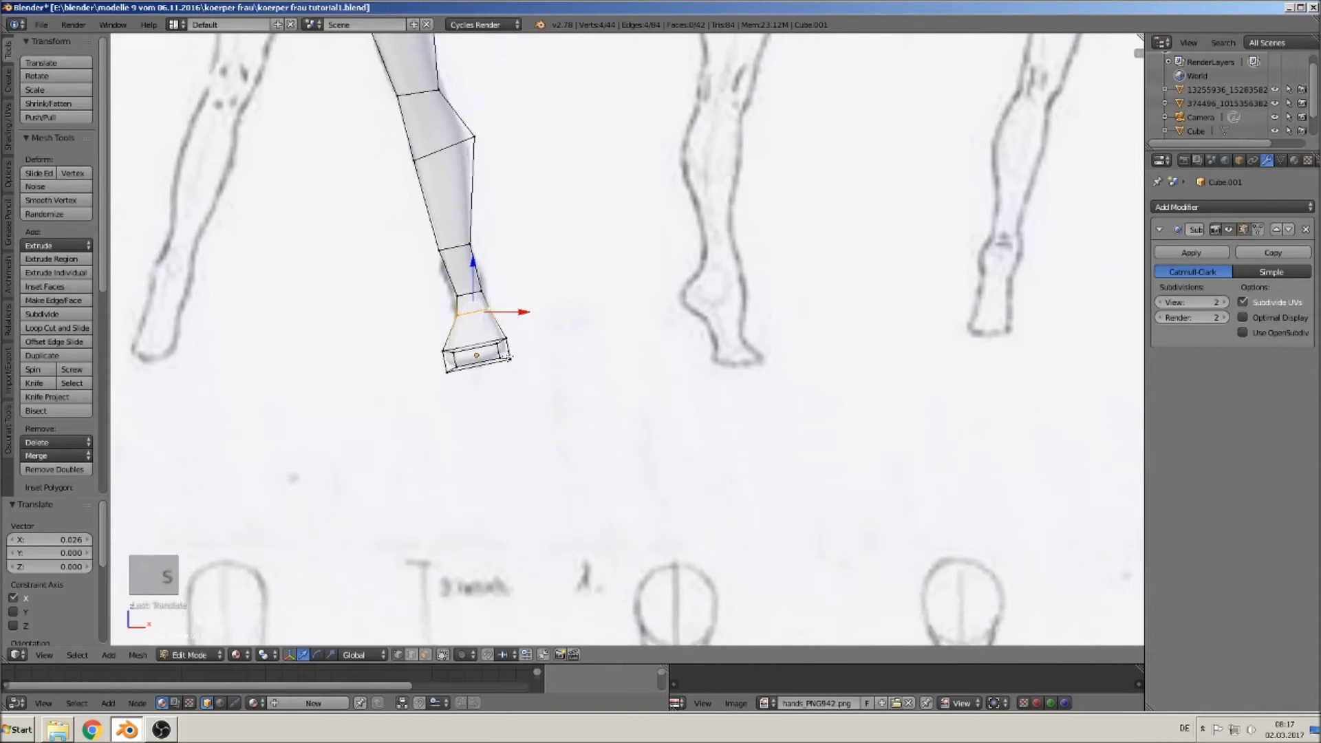
scroll(502, 374, "up", 1)
key("a")
key("c")
left_click_drag(492, 344, 399, 369)
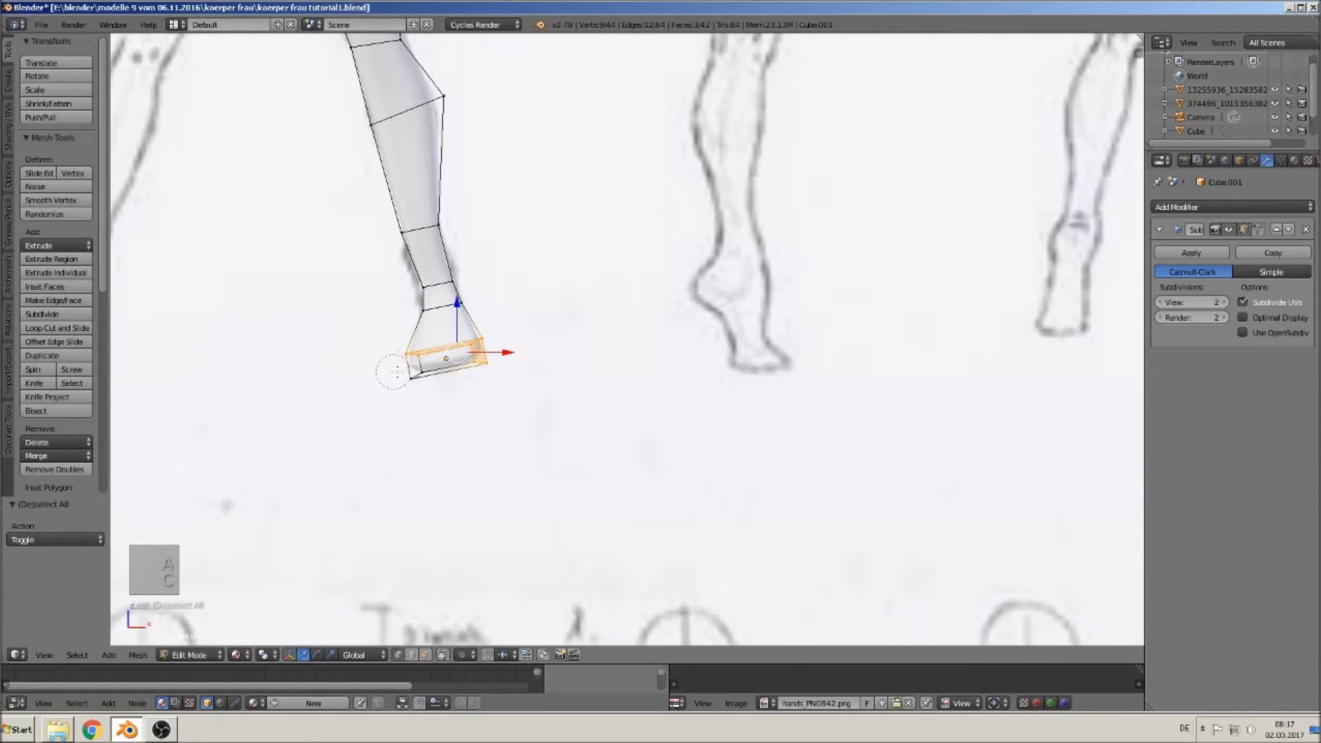
right_click(485, 359)
key("s")
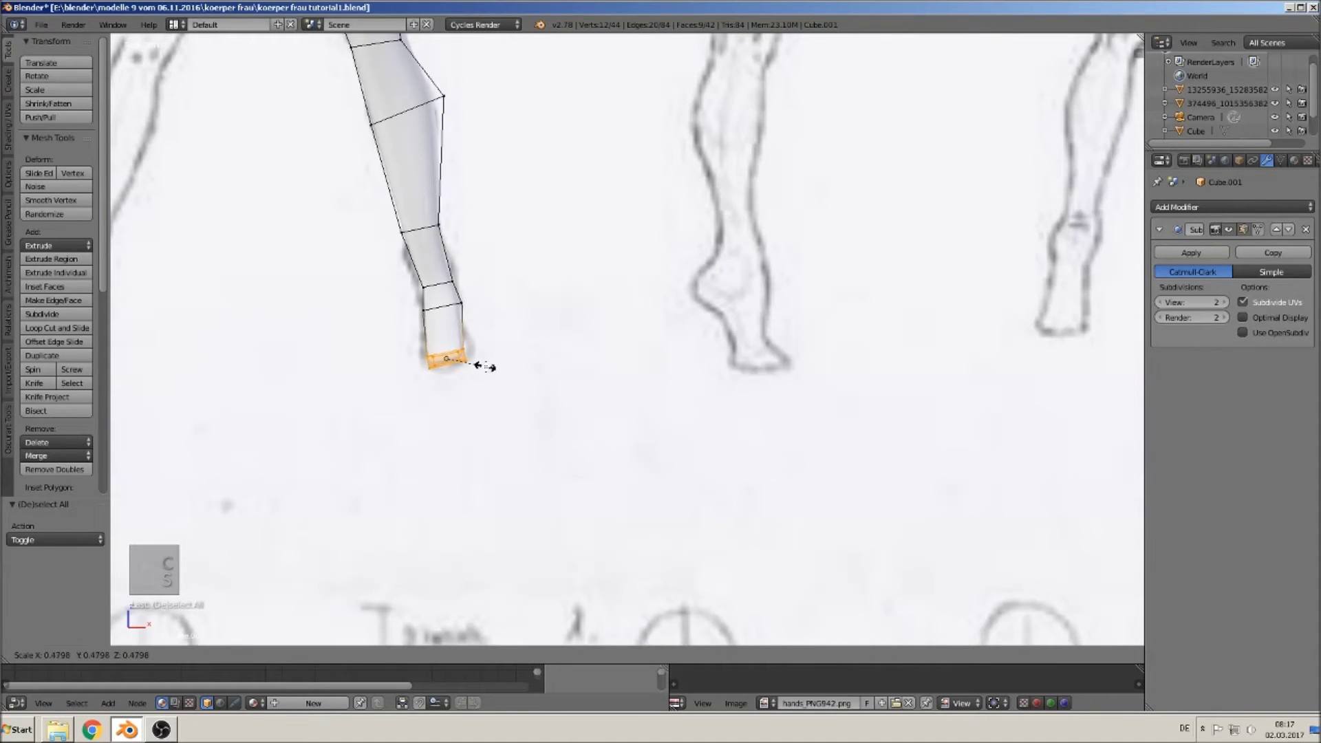
left_click(488, 367)
key("g")
key("x")
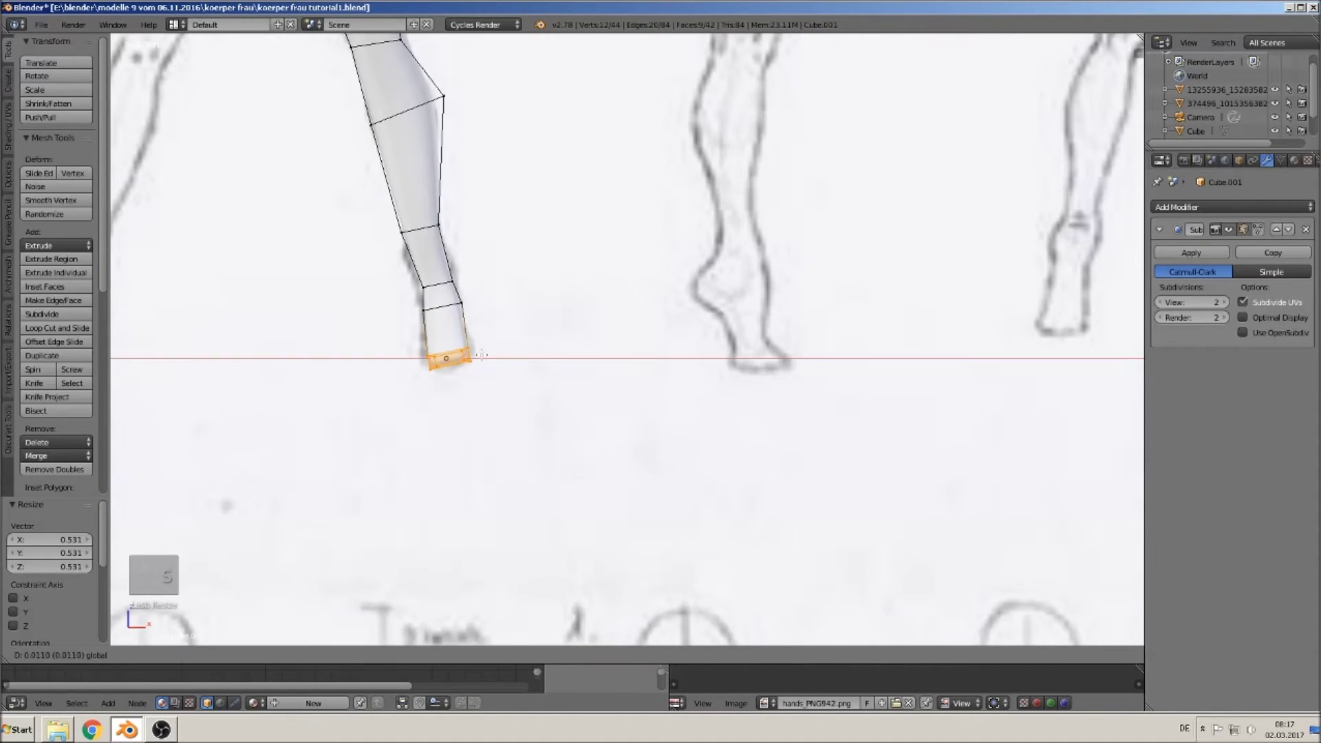
left_click(482, 355)
Step: Examine the smoothed leg against the front-view drawing and from the side, in both object and edit mode
scroll(523, 258, "down", 4)
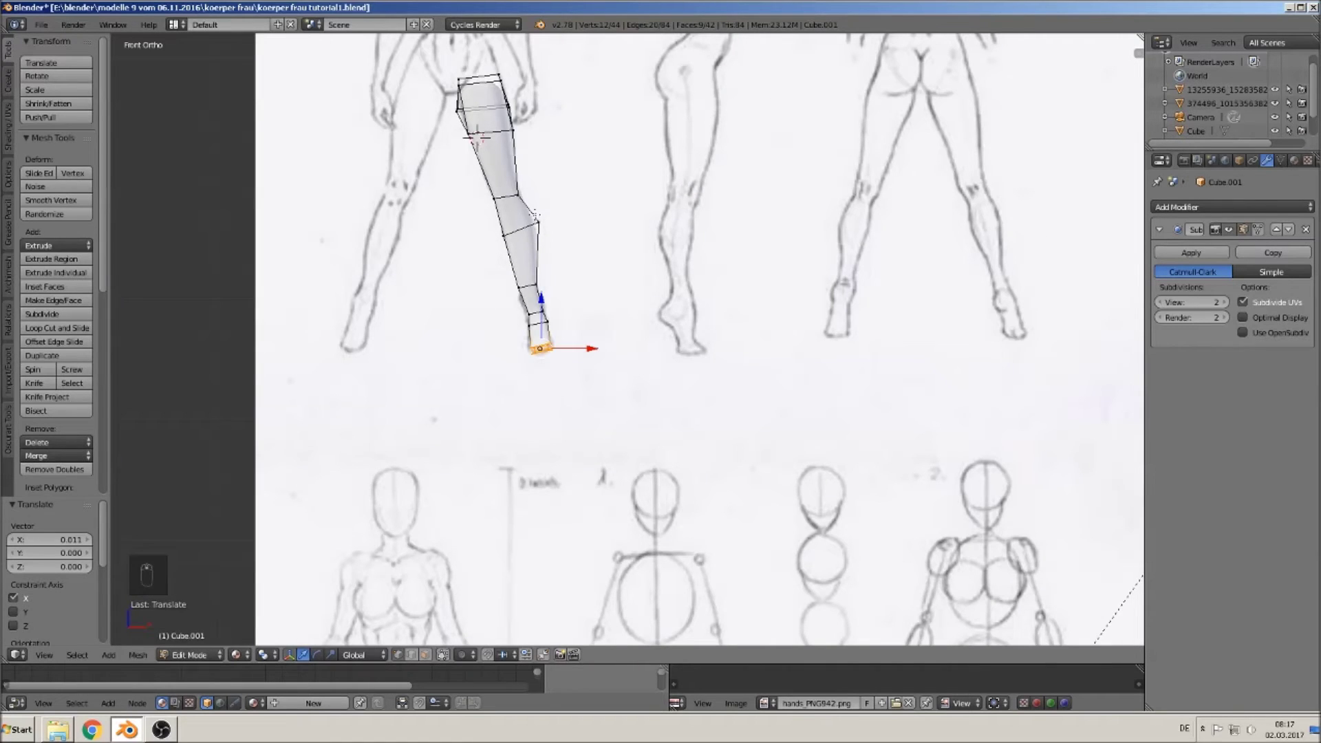
key("Tab")
middle_click_drag(538, 196, 539, 355, "shift")
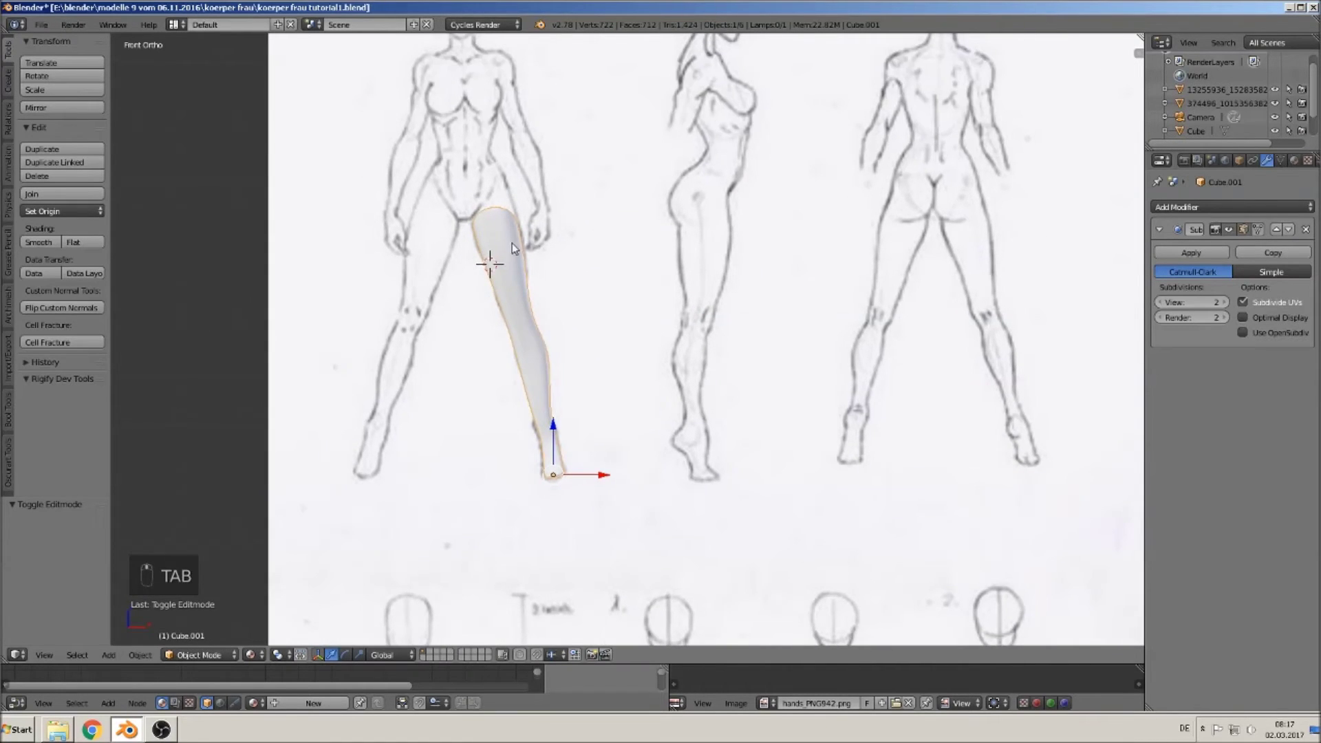
scroll(512, 248, "up", 2)
key("Tab")
key("Tab")
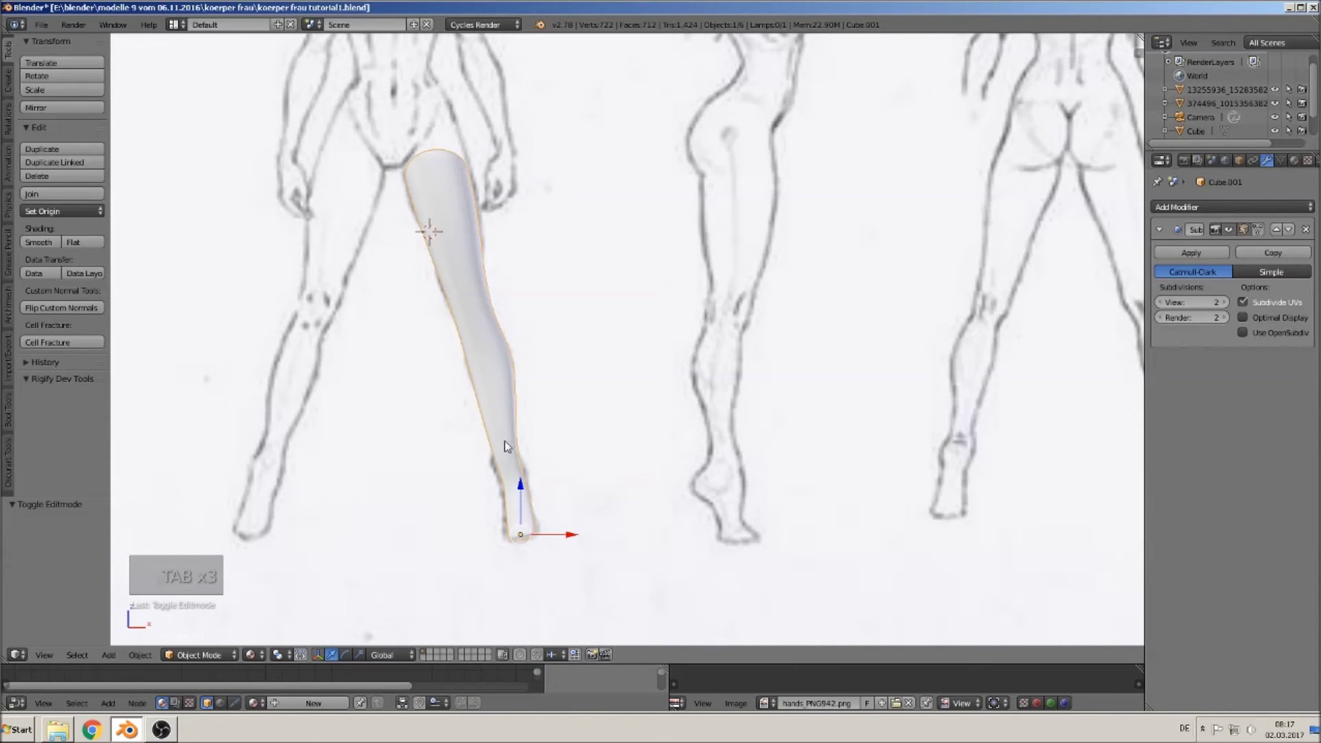
middle_click_drag(544, 439, 424, 408)
scroll(520, 466, "up", 2)
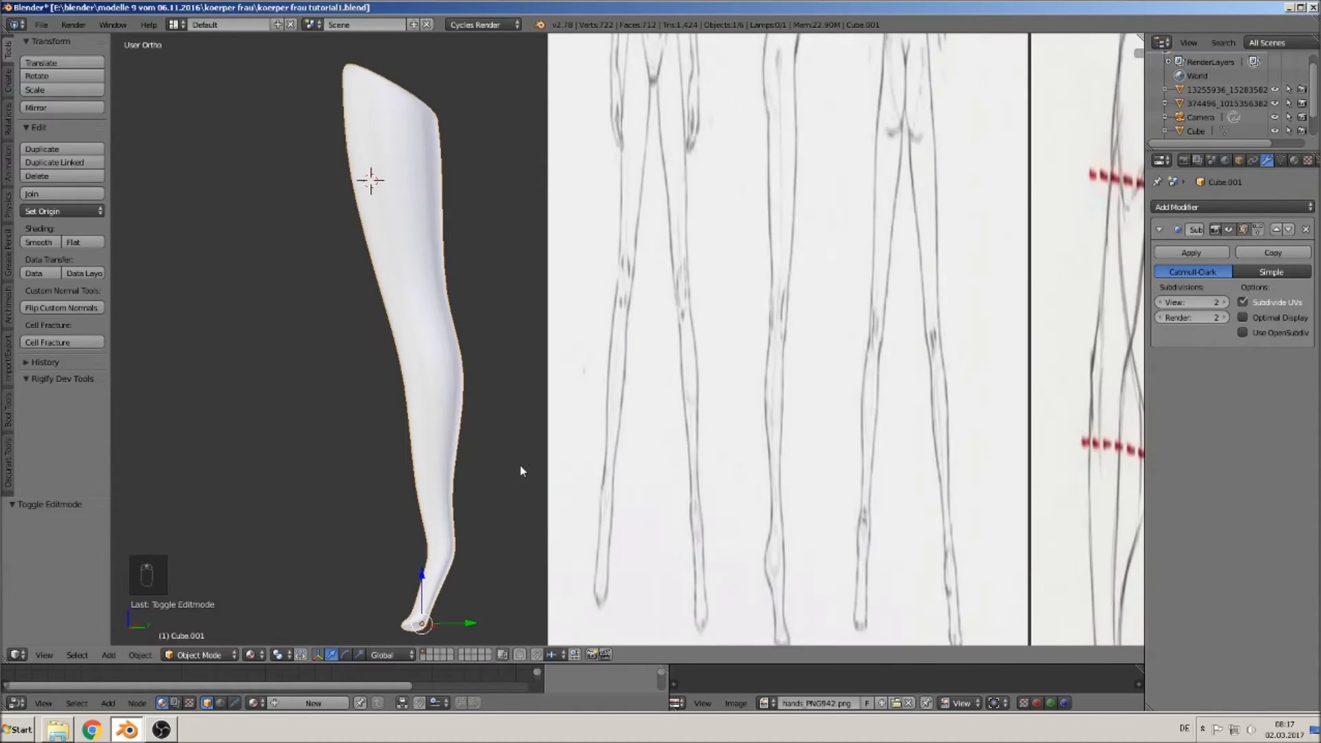
middle_click_drag(521, 467, 546, 438, "shift")
scroll(493, 488, "up", 1)
key("Tab")
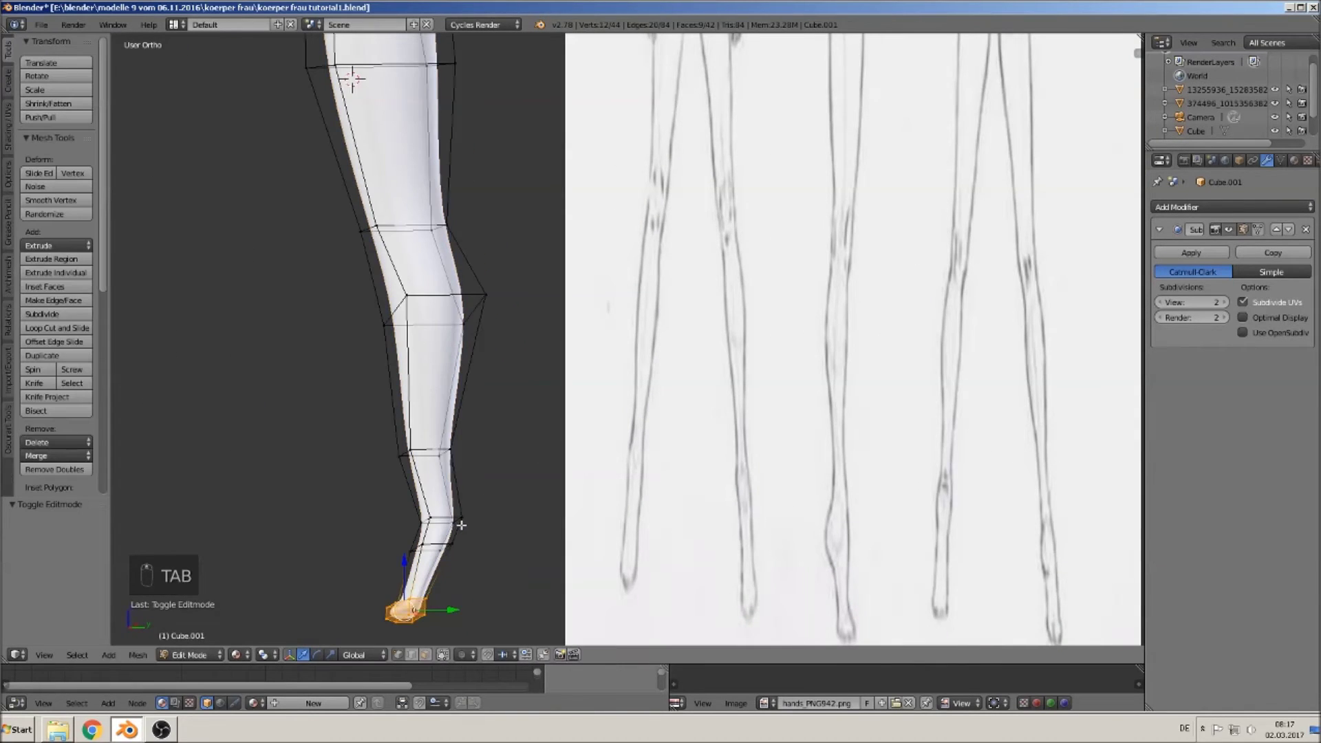
middle_click_drag(463, 526, 564, 510)
scroll(559, 508, "down", 4)
key("KP_1")
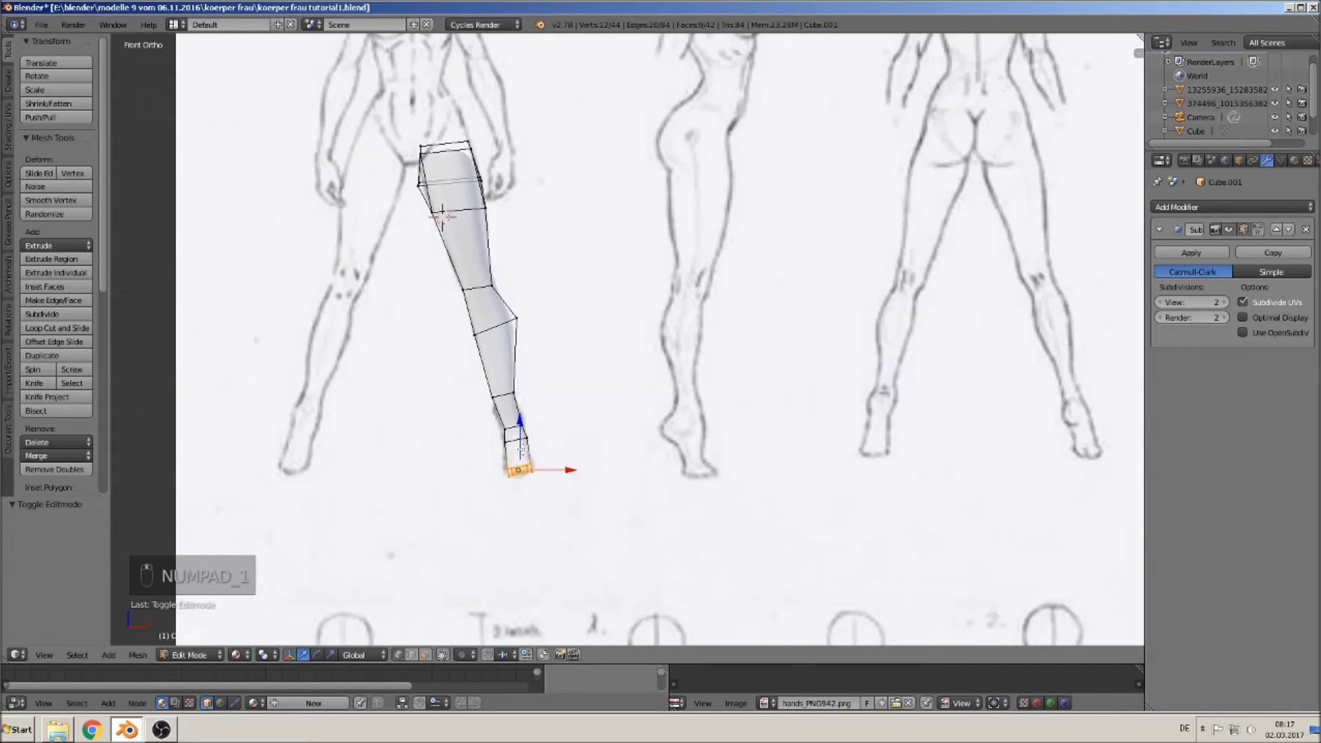
Step: Leave mesh editing and move the leg along negative X until it is clear of the reference drawings
key("Tab")
scroll(498, 415, "down", 3)
left_click_drag(629, 396, 300, 364)
Step: Duplicate the leg about 3.108 along X and rotate the copy 90° around the global Z axis
key("shift+d")
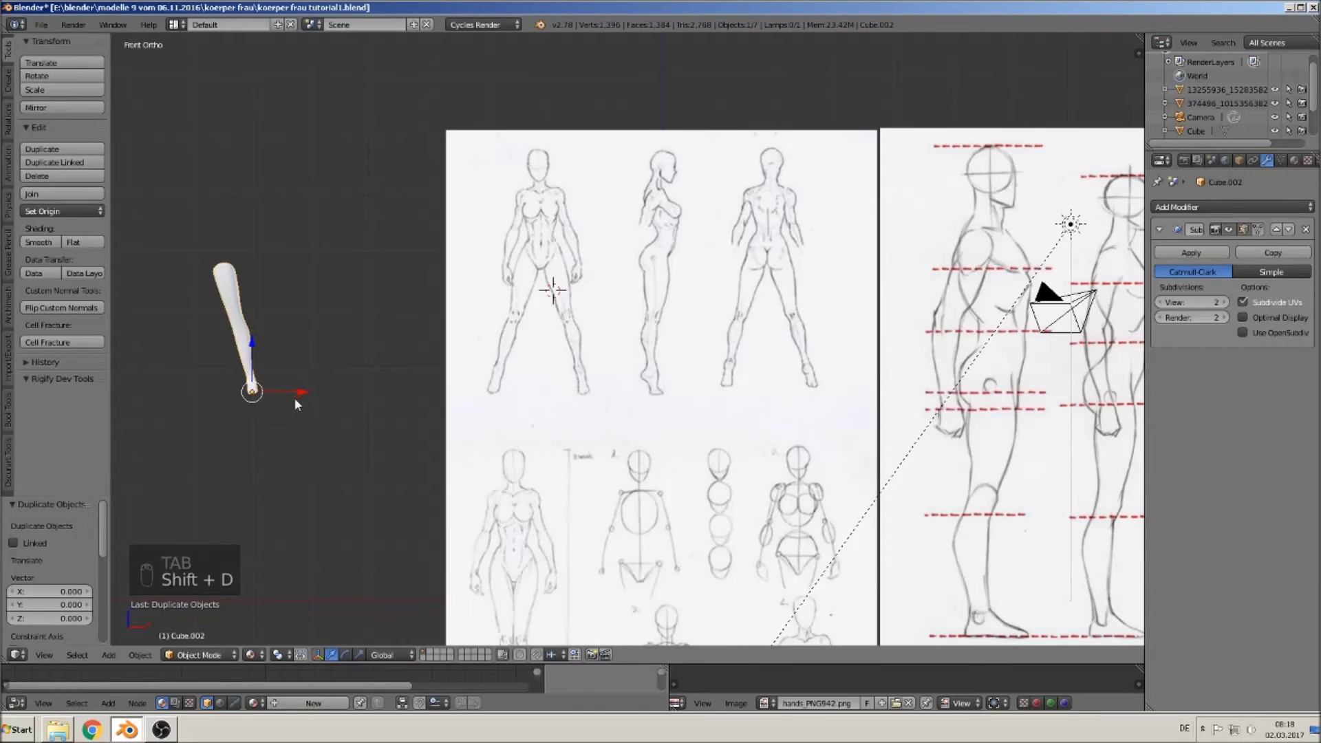
key("x")
left_click(501, 406)
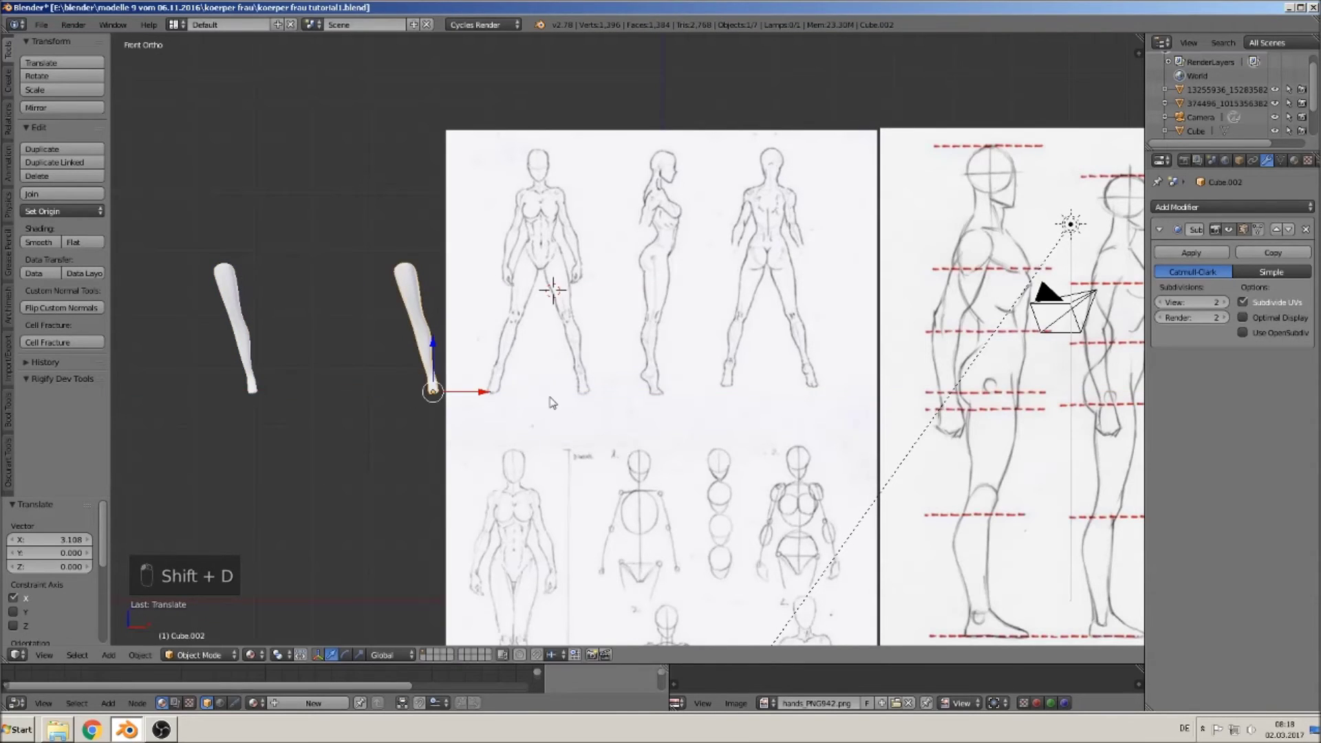
key("r")
type("z")
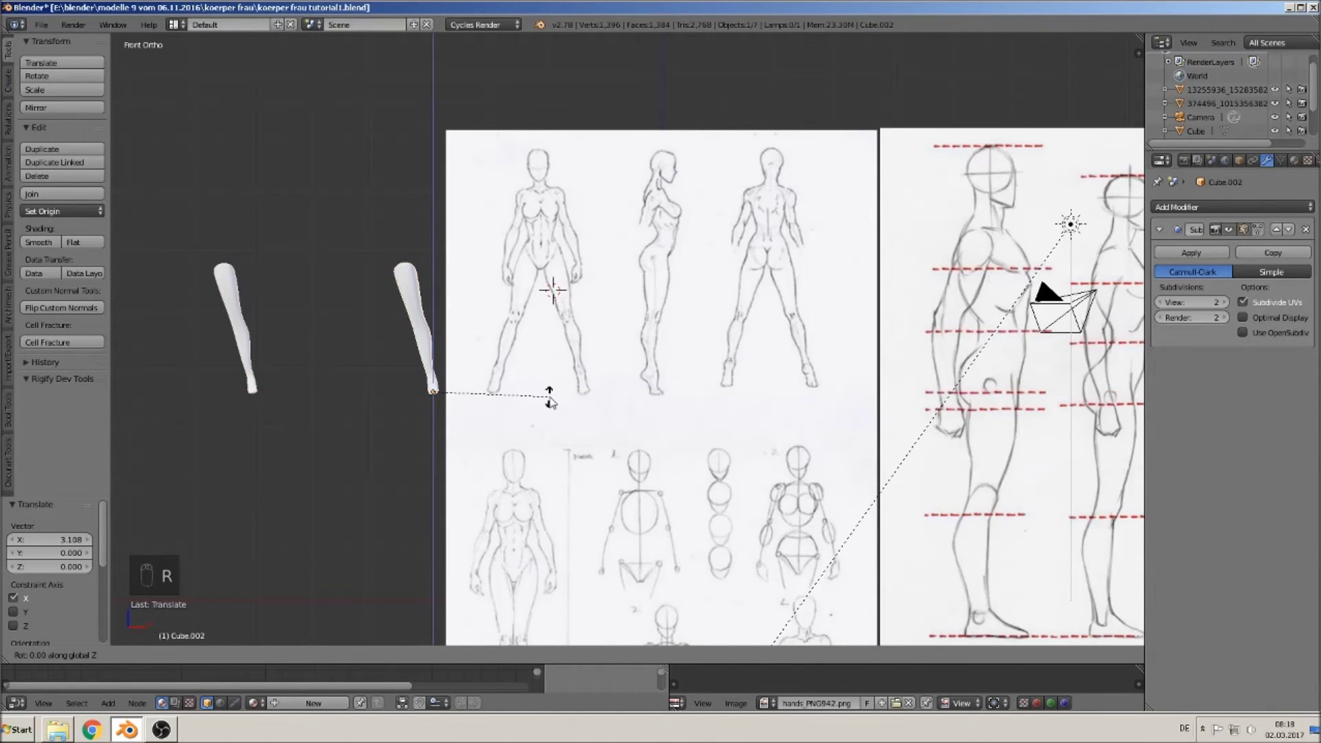
type("90")
key("Return")
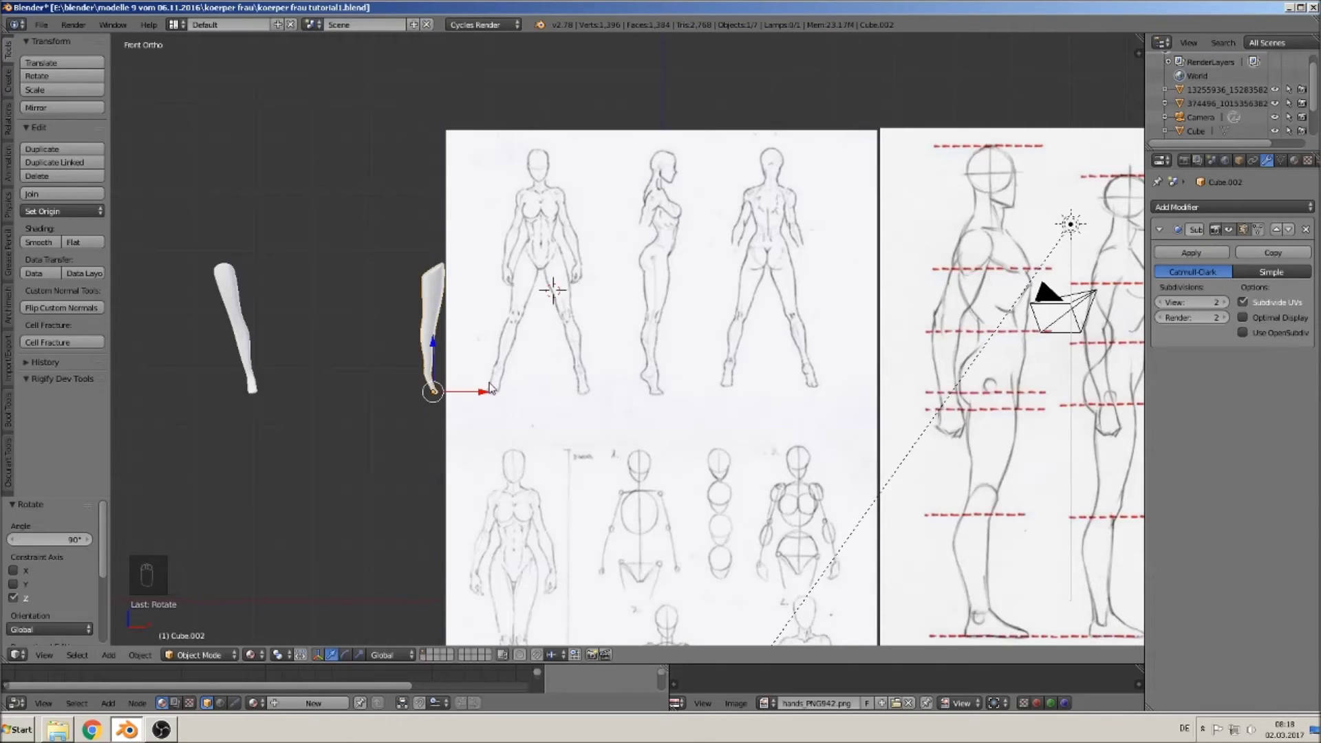
Step: Move the rotated copy about 3.832 along X and 0.107 along Z onto the side-view drawing
key("g")
key("x")
left_click(704, 419)
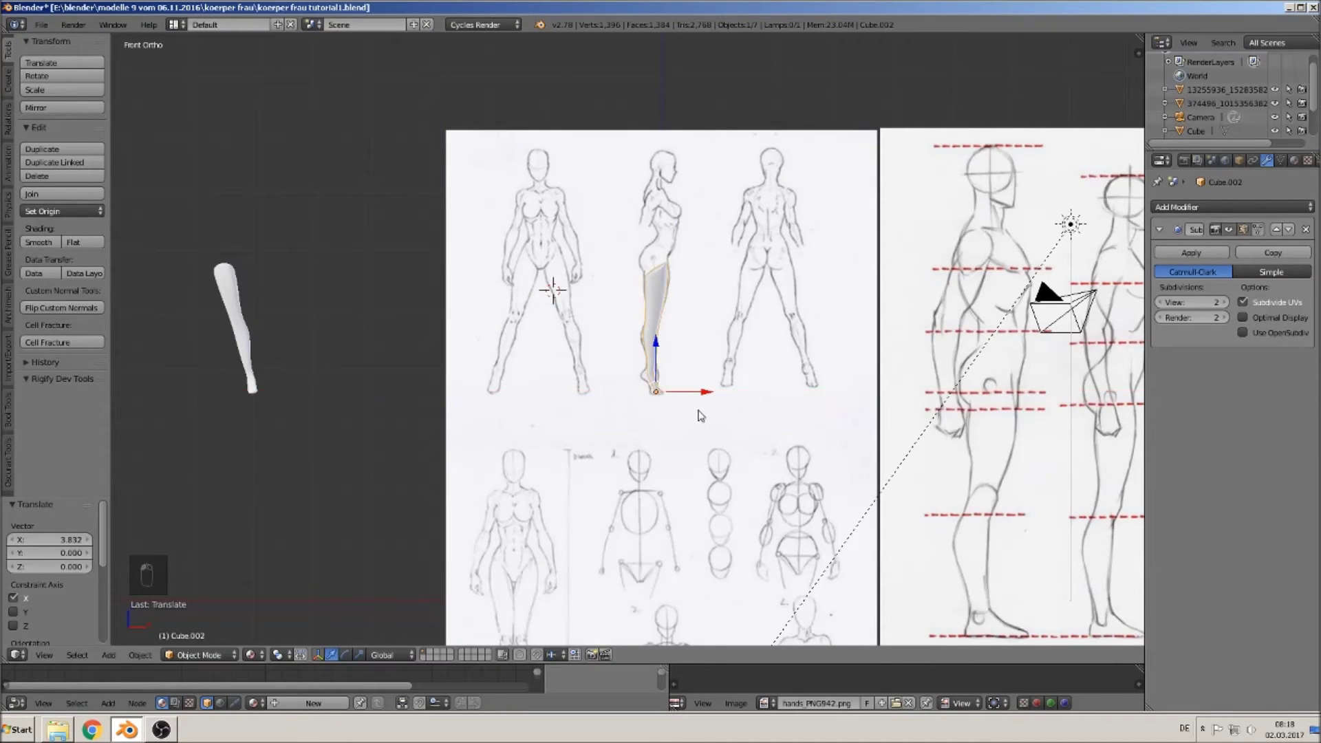
key("g")
key("z")
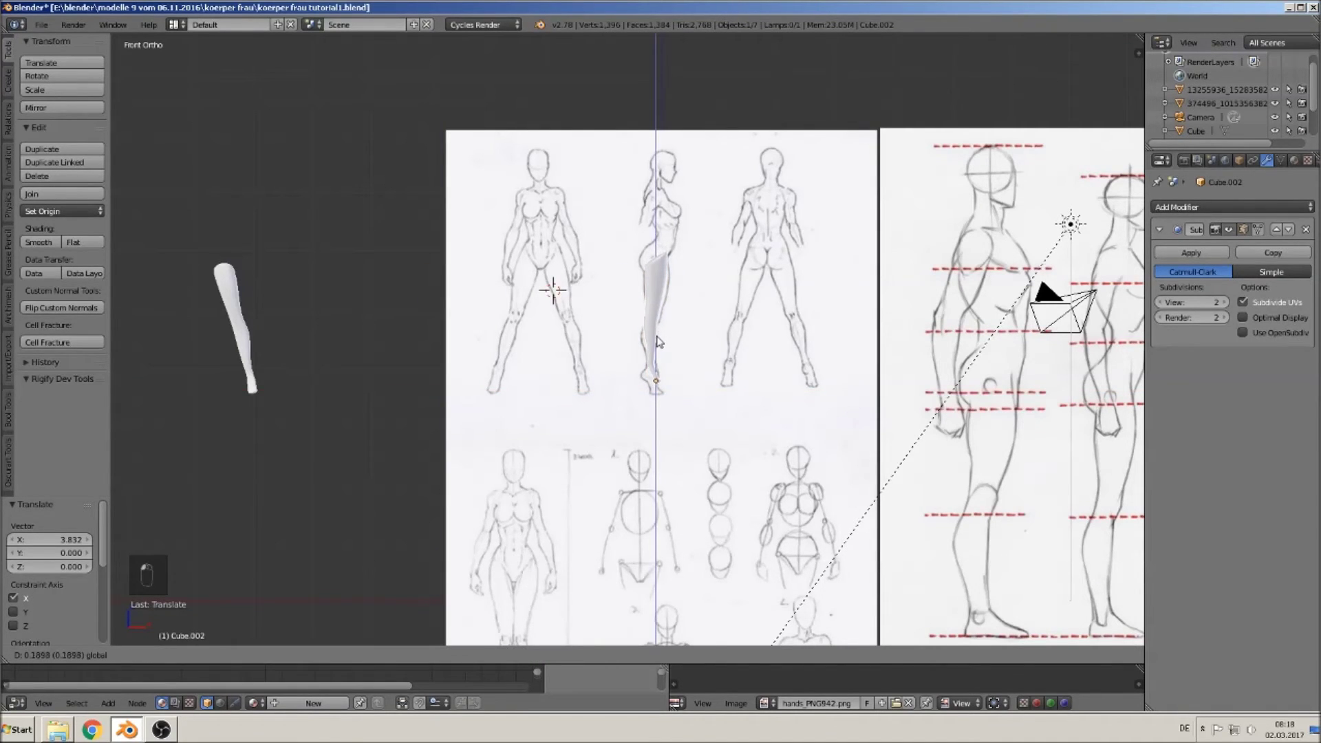
left_click(655, 348)
Step: Edit the copied leg's mesh and move the front vertices of the upper thigh loop slightly outward along X
scroll(746, 333, "up", 5)
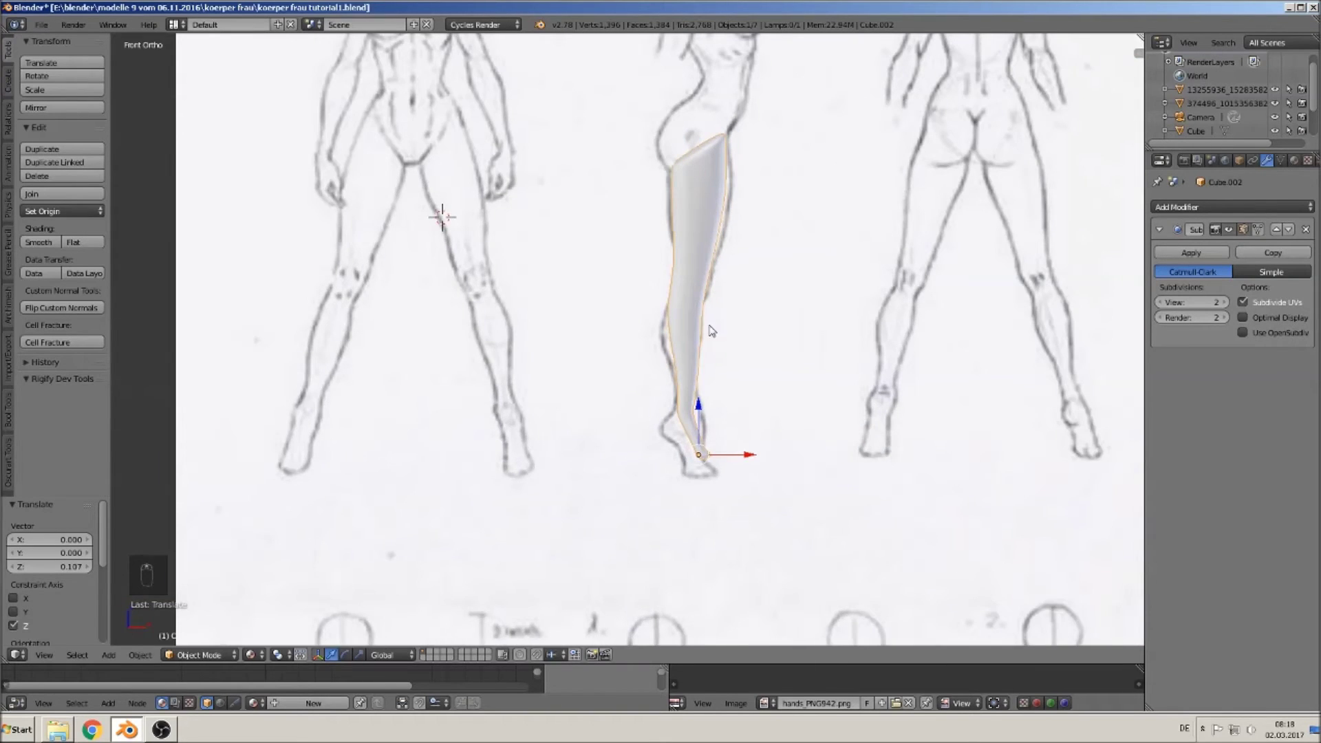
scroll(552, 380, "up", 2)
key("Tab")
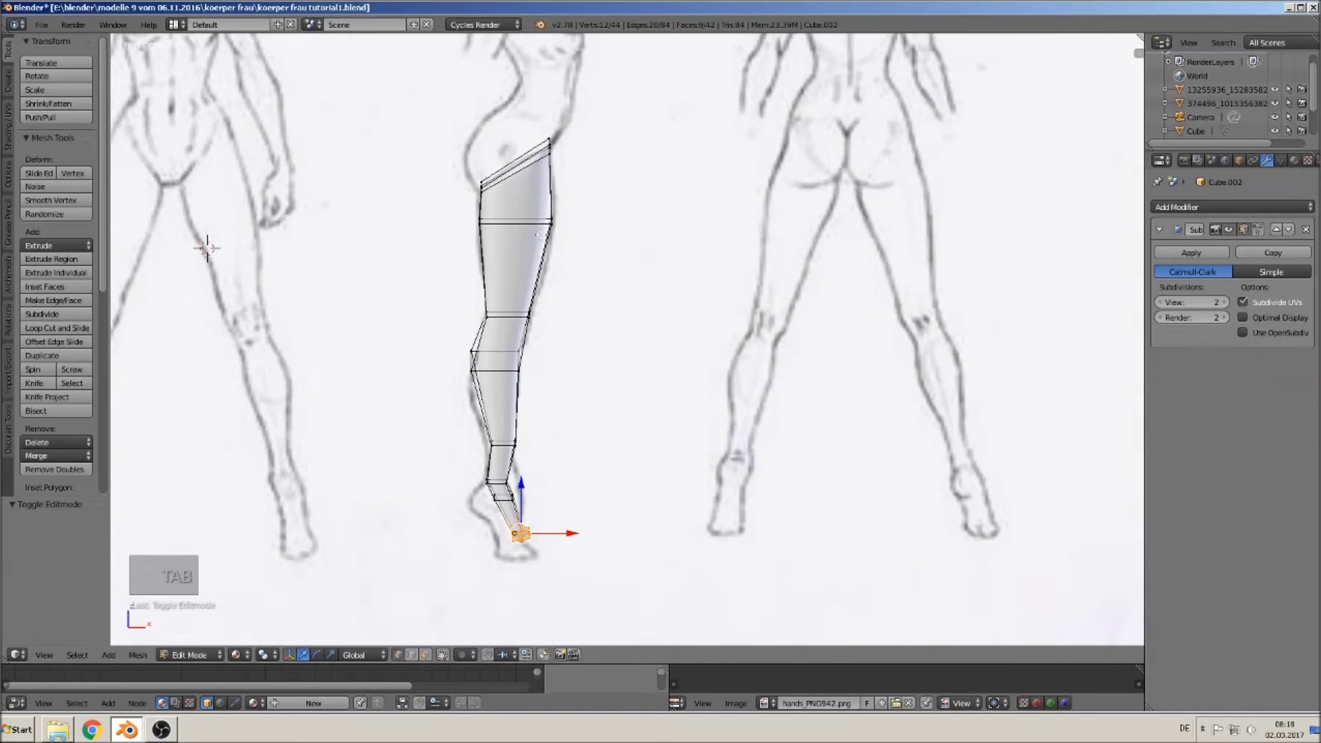
middle_click_drag(564, 260, 636, 257, "shift")
key("a")
key("a")
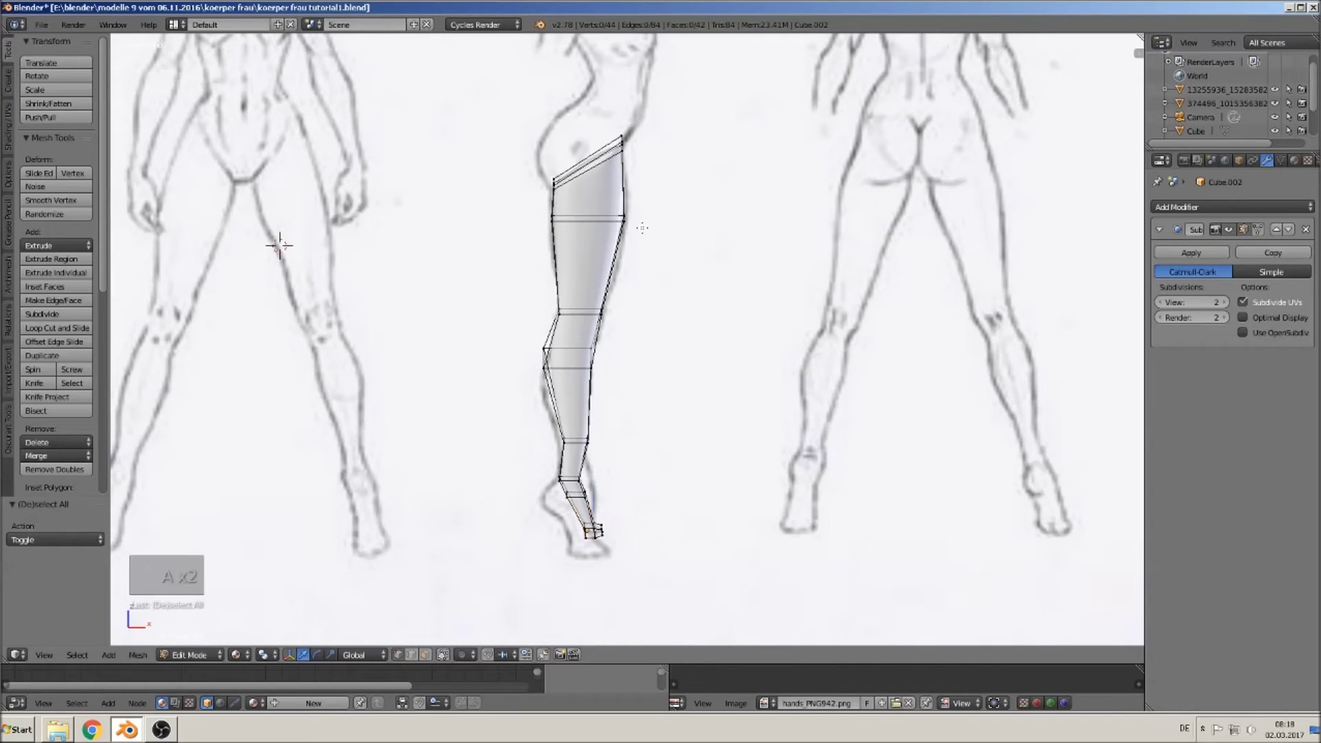
key("c")
left_click(623, 219)
left_click_drag(664, 218, 679, 219)
Step: Move the rear vertices of the upper thigh loop about -0.044 along X
key("a")
key("c")
left_click(553, 219)
right_click(558, 220)
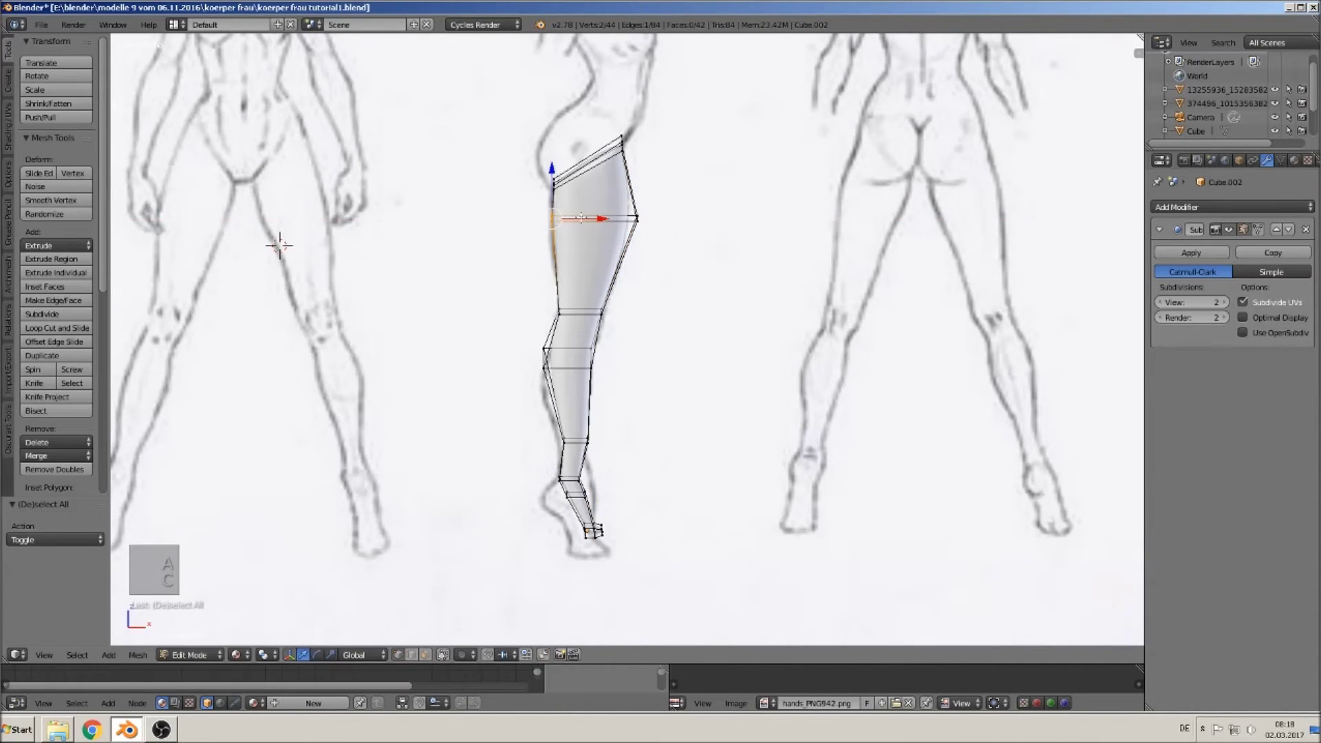
left_click_drag(592, 219, 584, 221)
Step: Try to shape the calf by lowering a single rear vertex of its loop and moving it about -0.086 along X
scroll(623, 188, "up", 4)
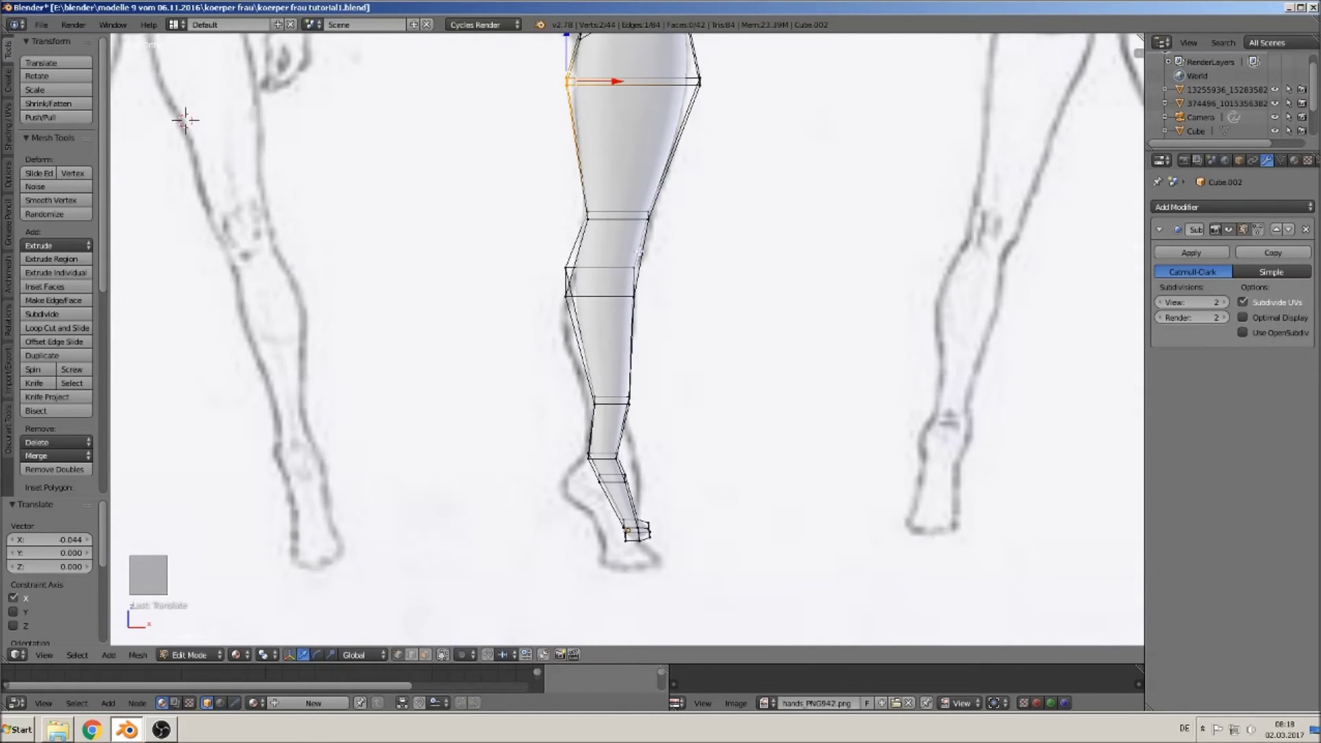
key("a")
key("c")
left_click(566, 299)
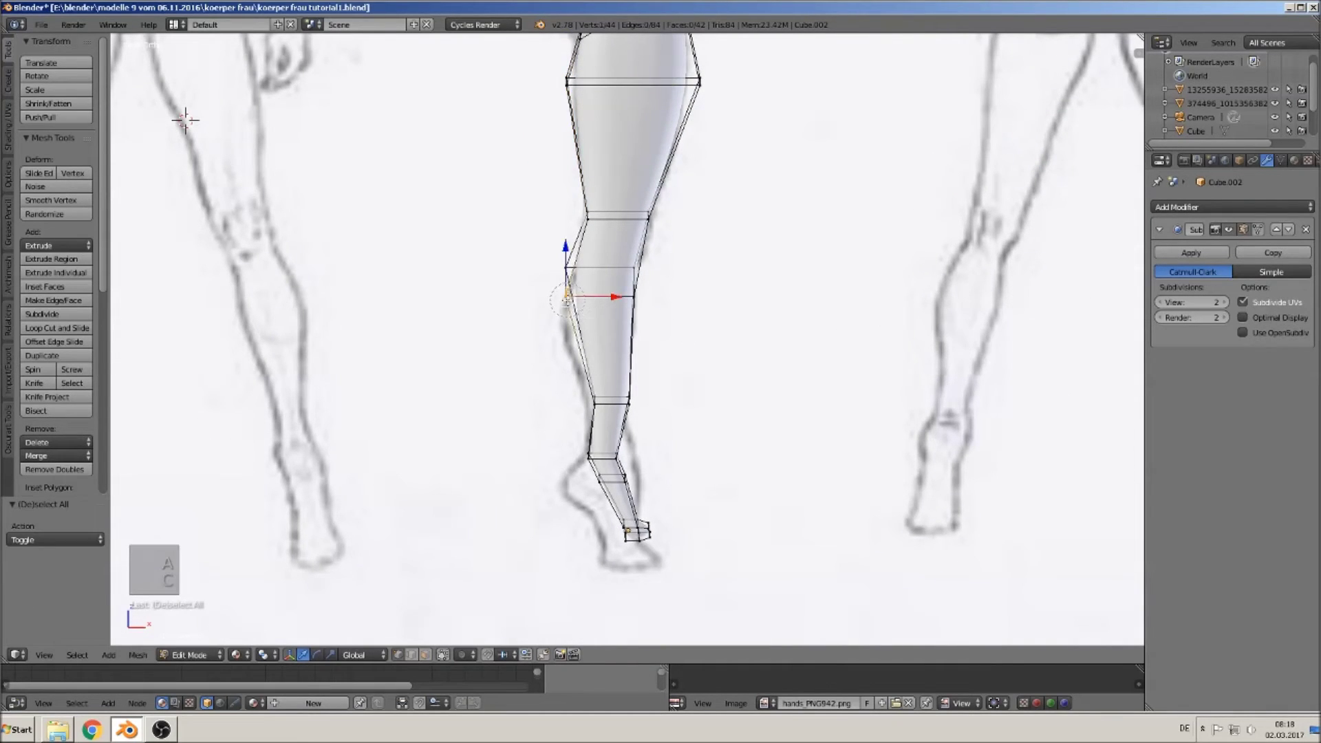
right_click(567, 297)
left_click_drag(566, 247, 566, 279)
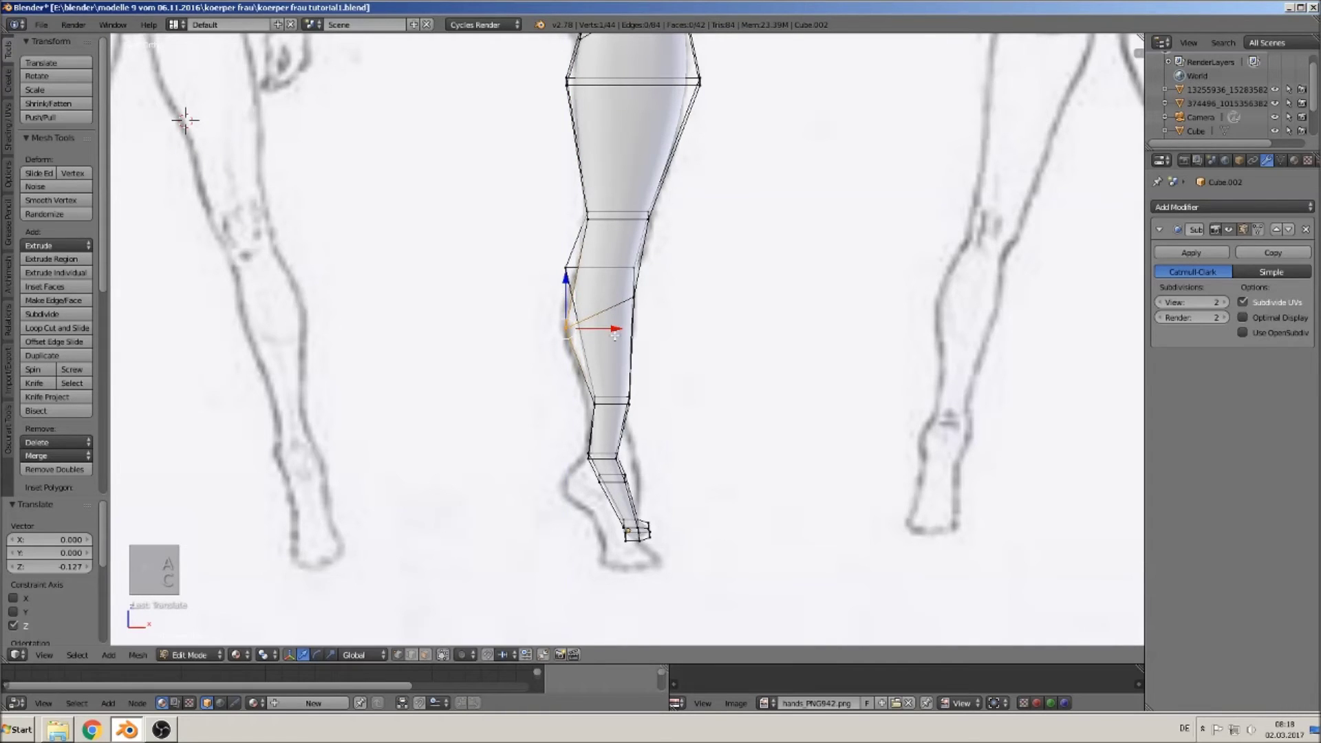
left_click_drag(615, 330, 592, 329)
left_click(530, 278)
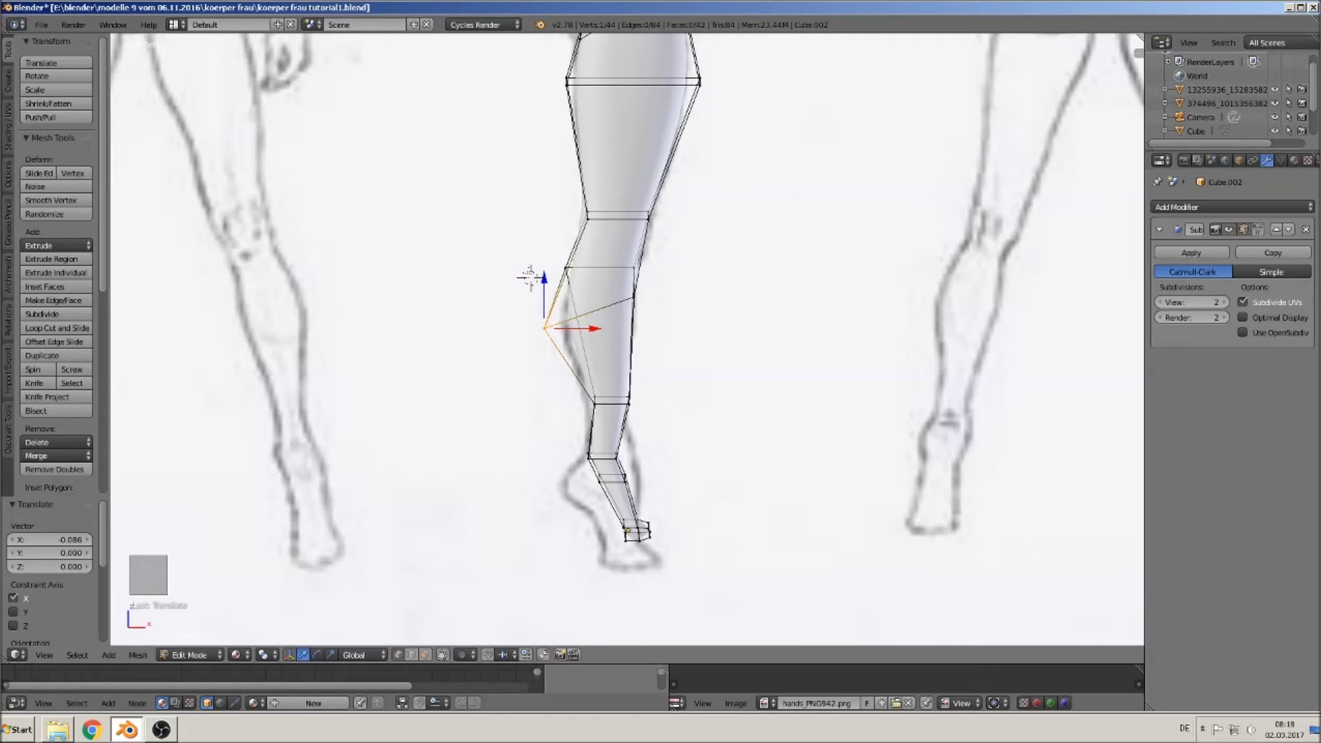
left_click(524, 273)
left_click_drag(545, 278, 545, 299)
mouse_move(623, 313)
middle_mouse_down()
mouse_move(561, 347)
mouse_move(627, 303)
middle_mouse_up()
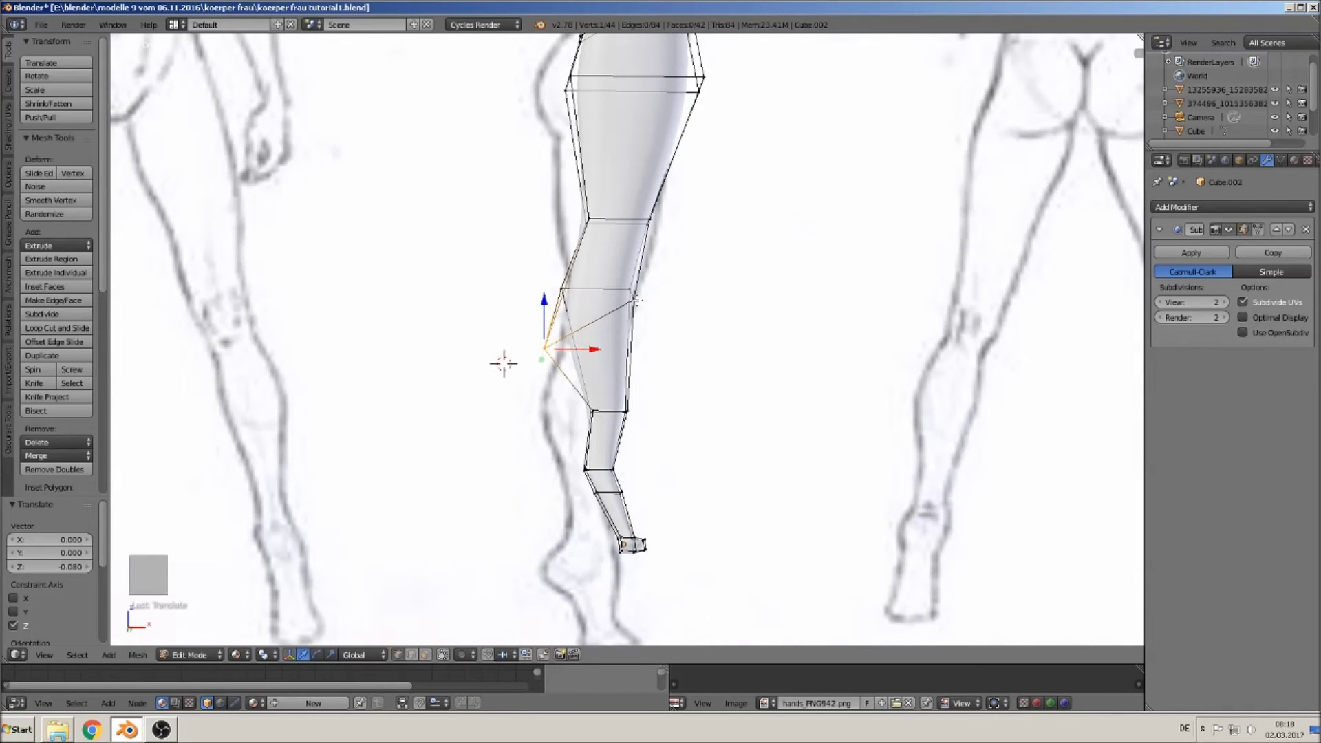
Step: Undo the three moves of the single rear calf vertex
key("ctrl+z")
key("ctrl+z")
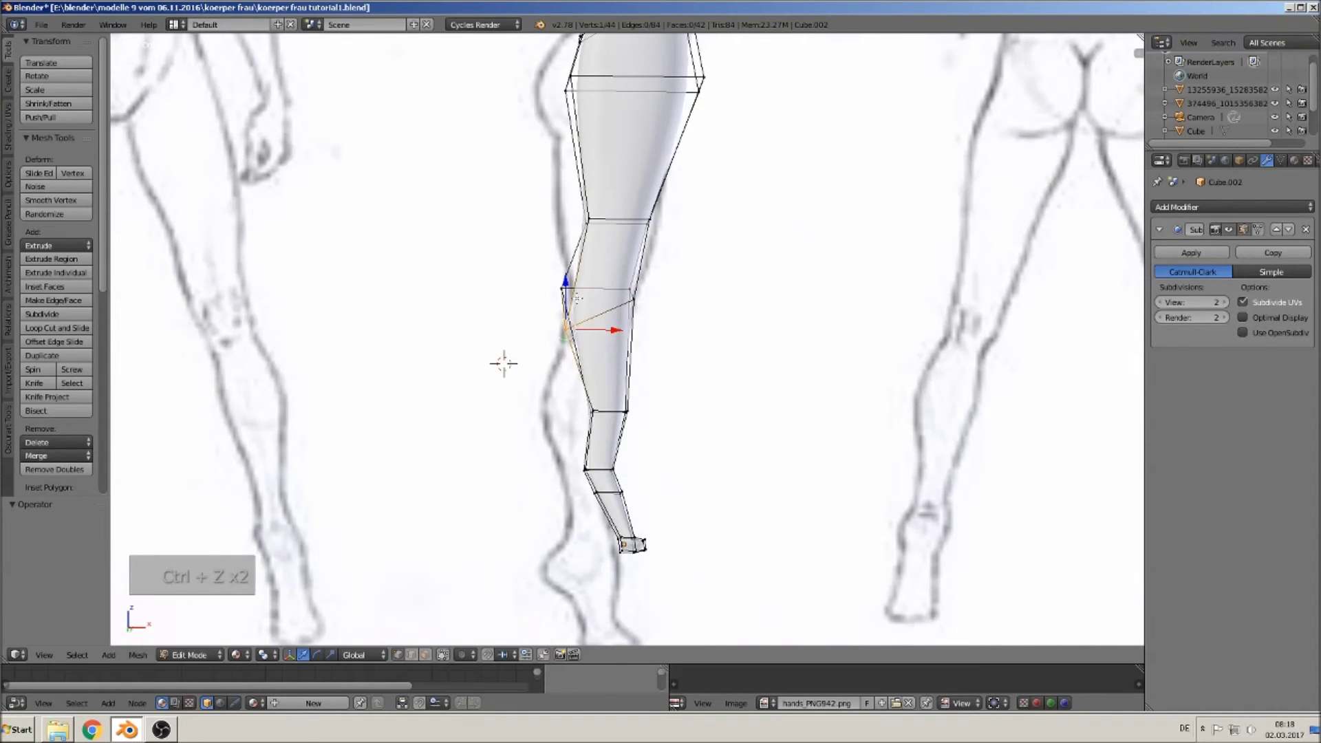
key("ctrl+z")
Step: Move both rear vertices of the calf loop about -0.116 along Z and -0.052 along X to follow the side-view contour
key("a")
key("c")
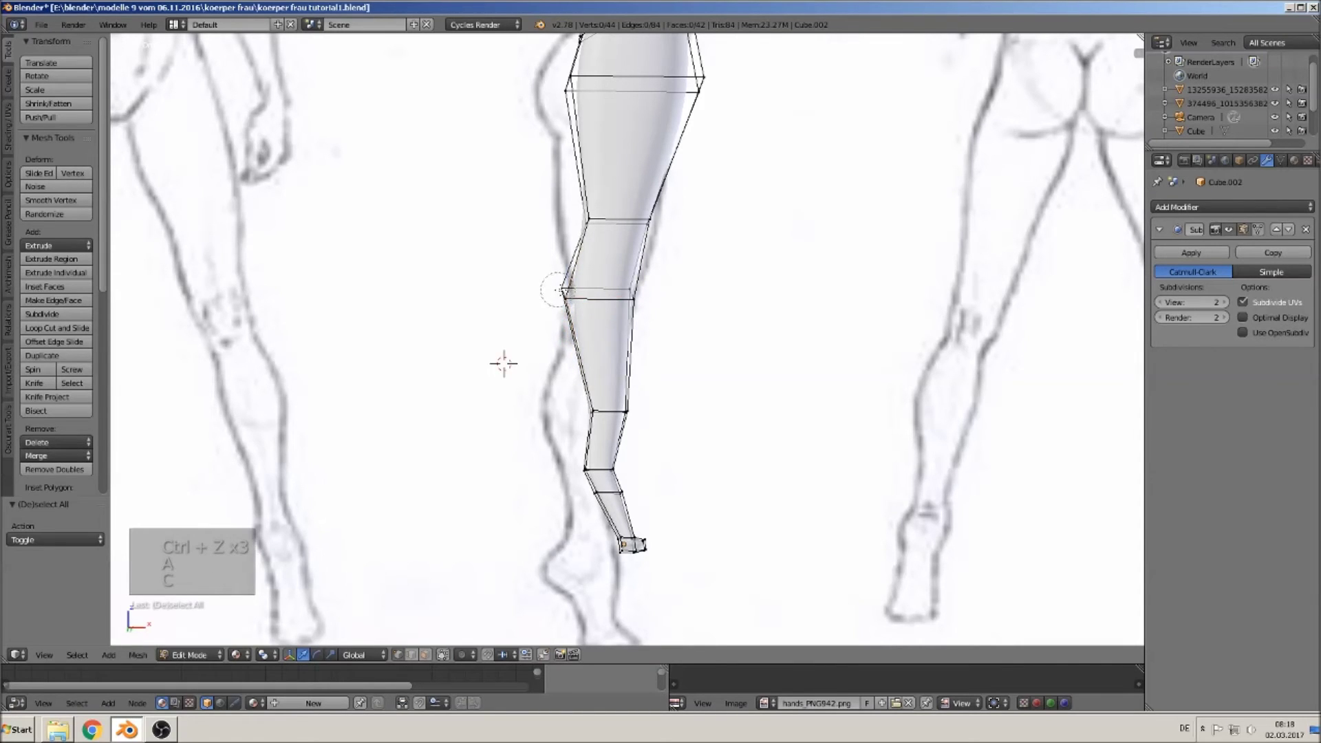
left_click(563, 289)
key("KP_1")
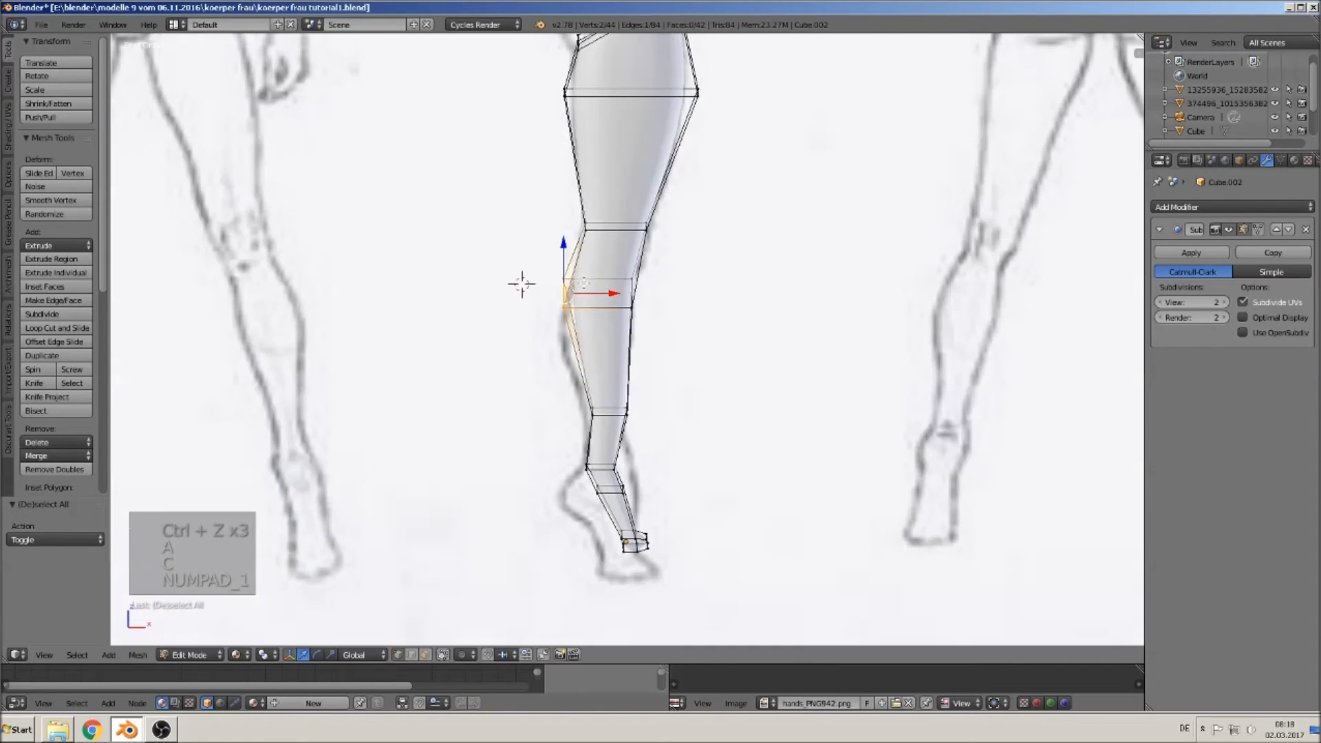
key("g")
key("z")
left_click(554, 289)
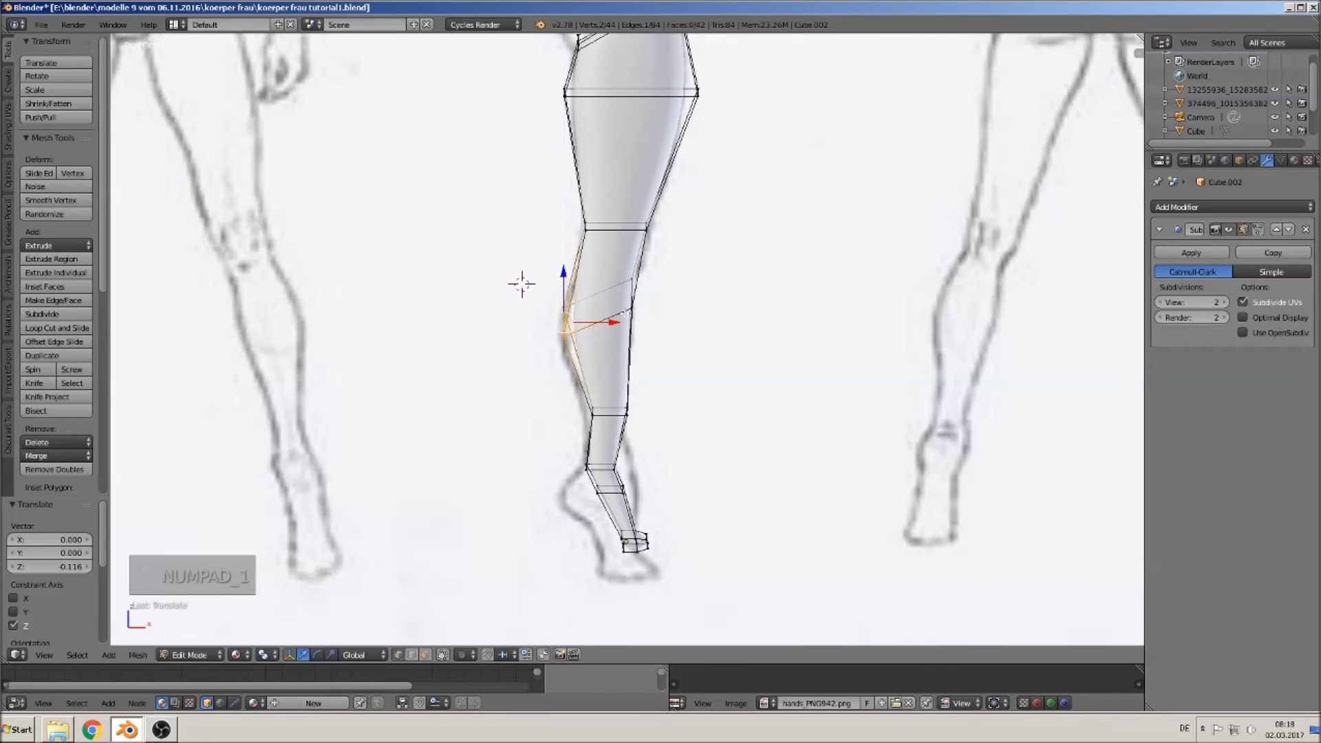
key("g")
key("x")
left_click(593, 321)
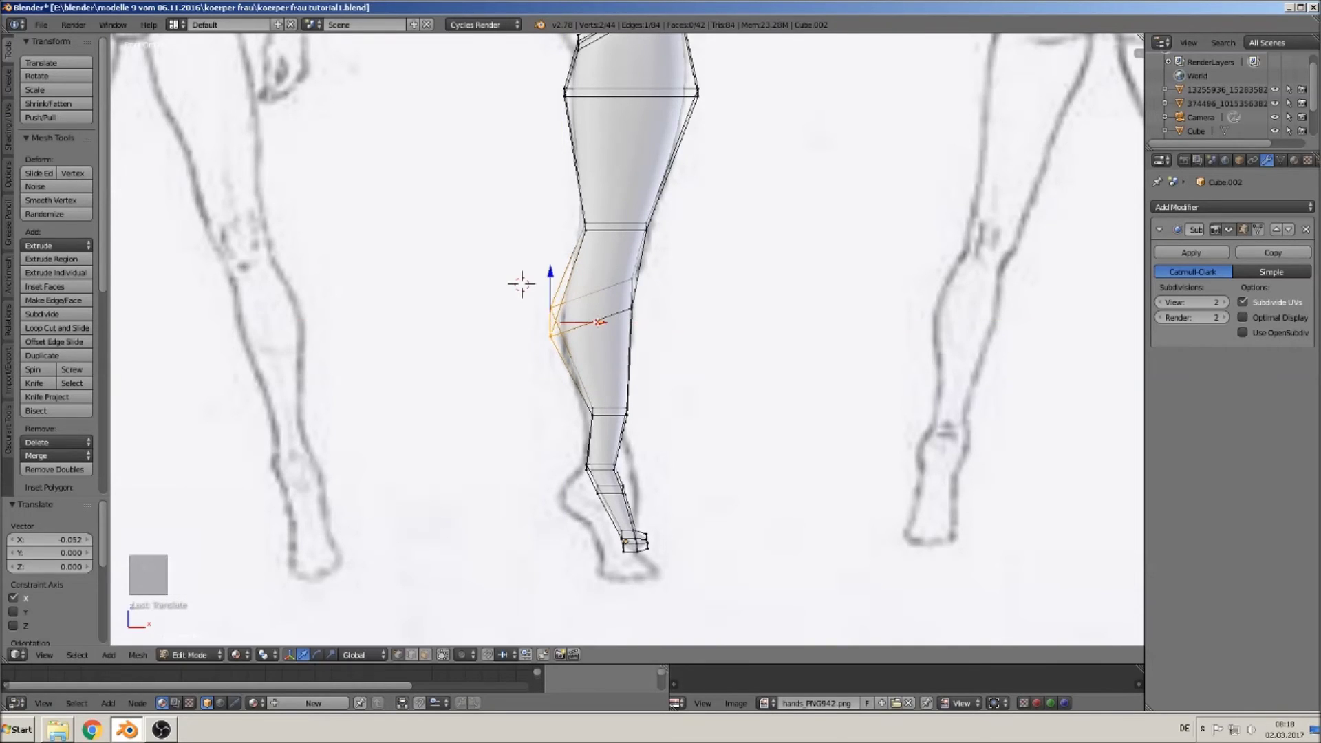
Step: Lower the front vertices of the calf loop along Z to level them with its rear vertices
key("a")
key("c")
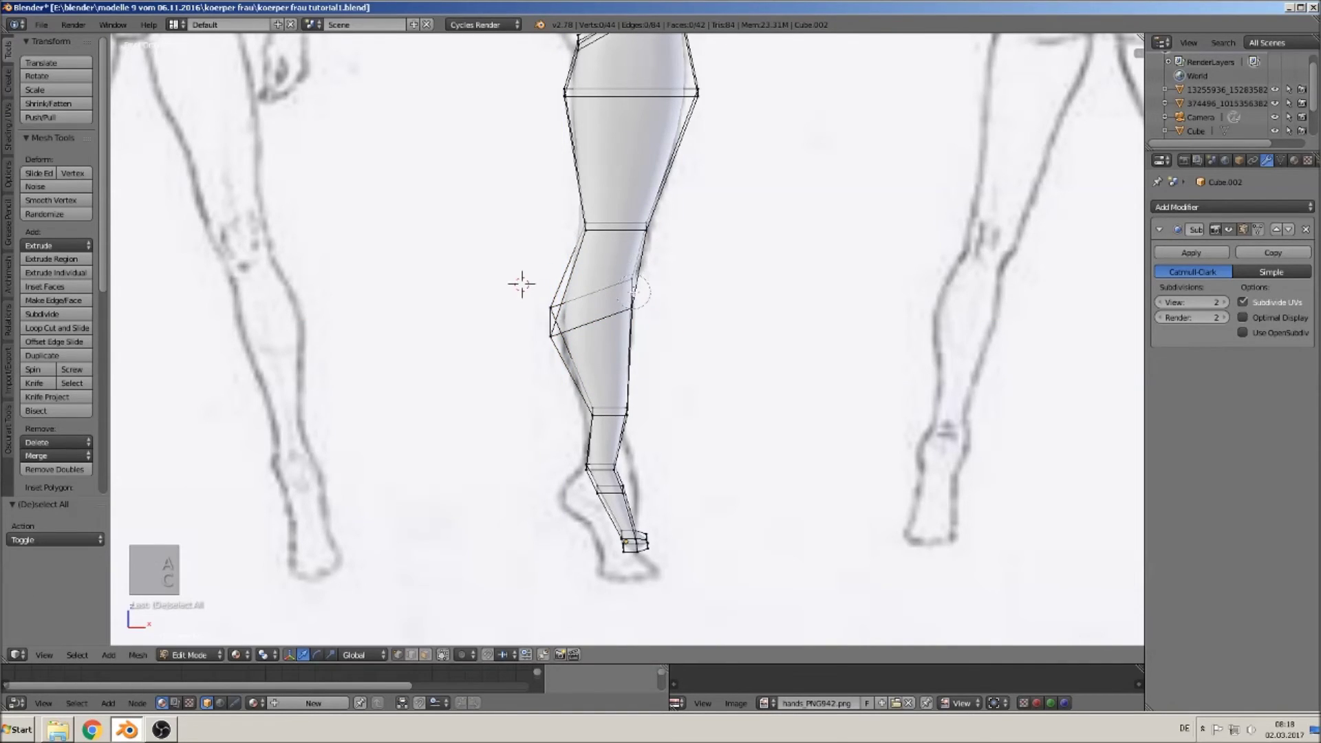
left_click(634, 293)
left_click_drag(634, 263, 664, 317)
left_click(664, 317)
key("a")
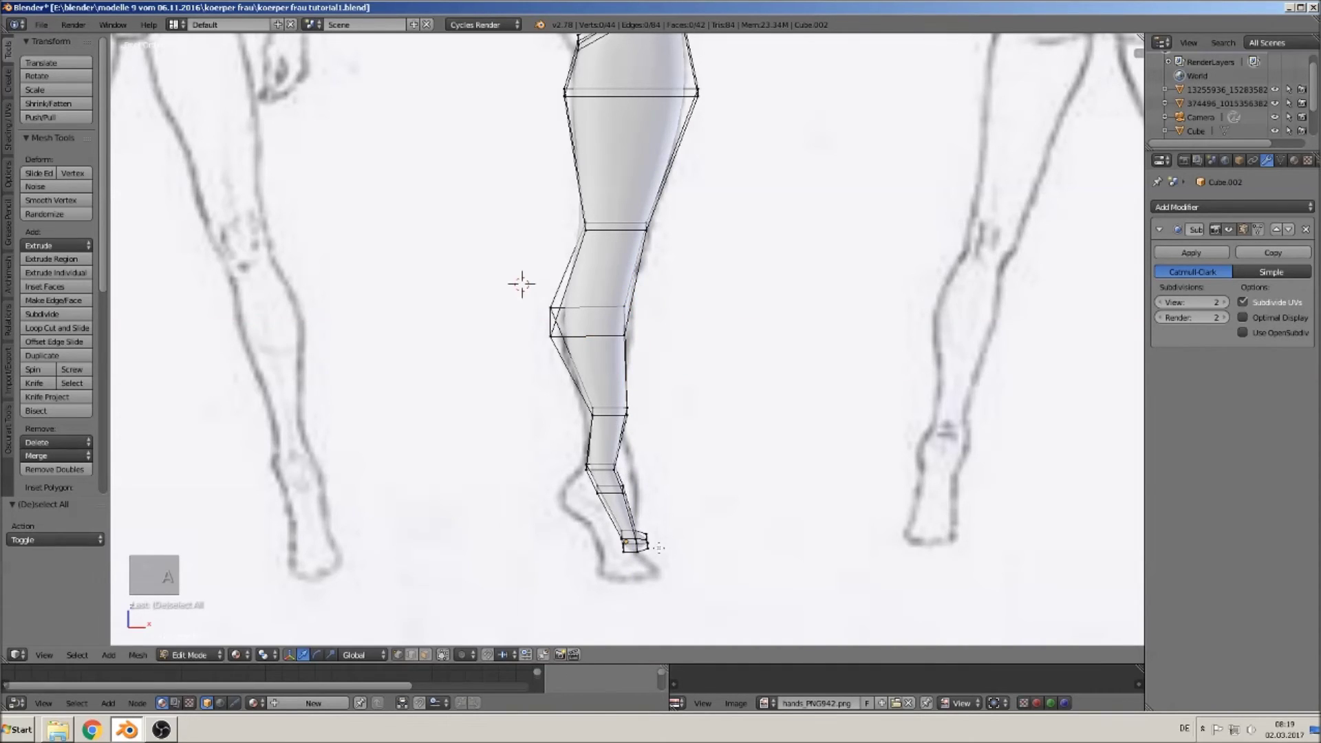
Step: Move the toe-end vertices of the foot about -0.086 along X and -0.110 along Z onto the drawn foot
key("c")
left_click(638, 543)
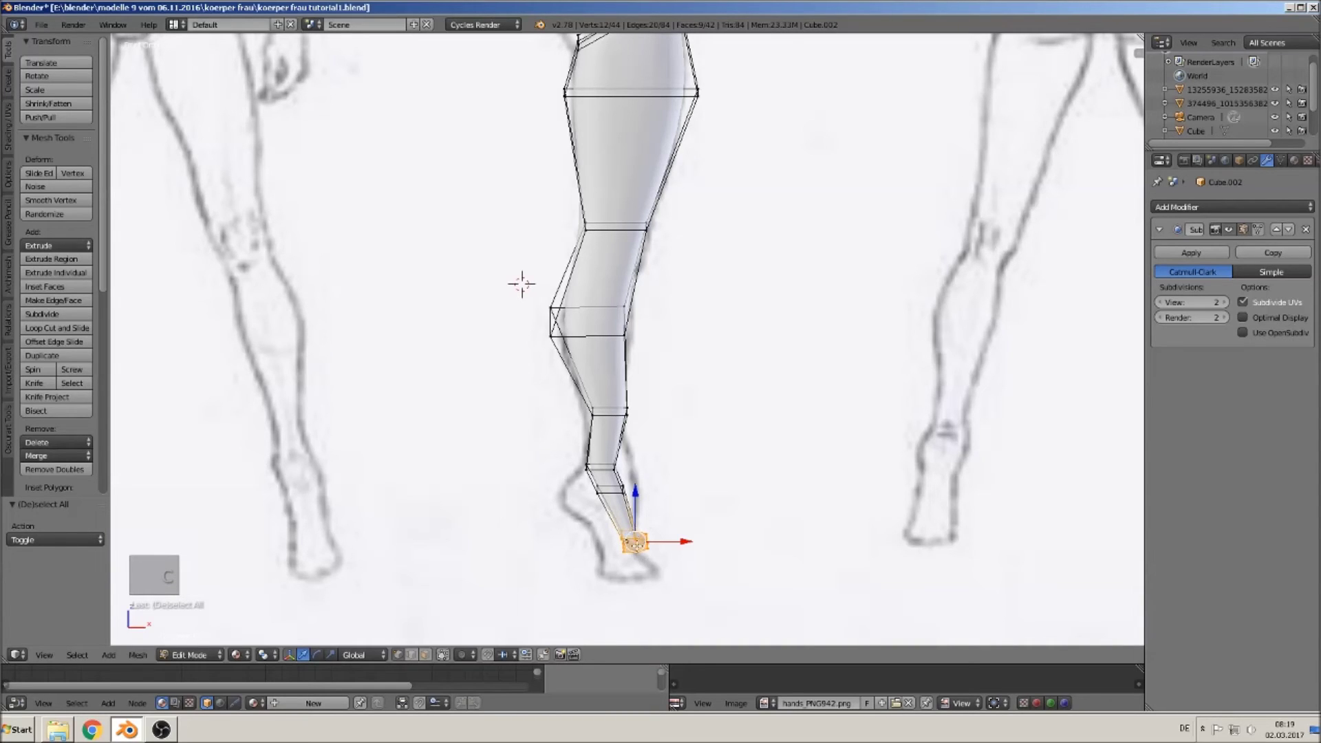
key("g")
left_click(639, 580)
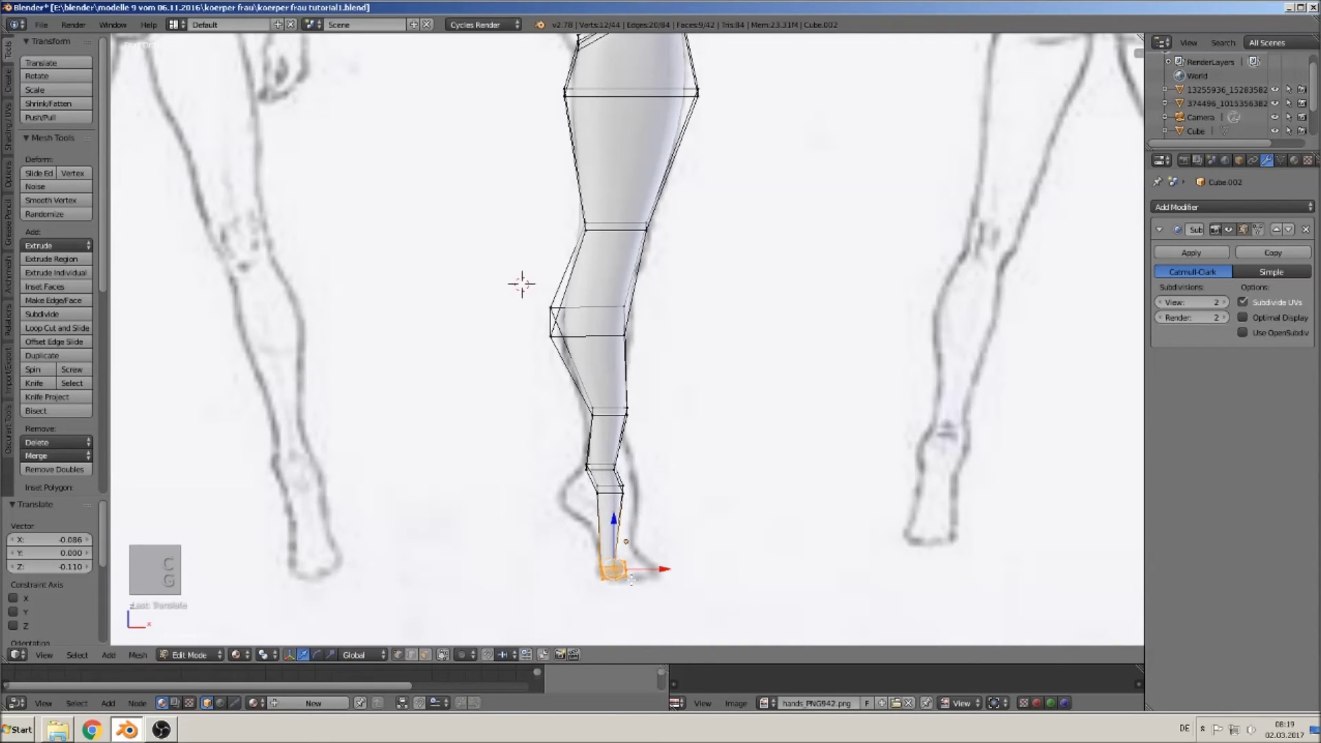
Step: Extend the front toe vertices forward along X to reach the drawn toe tip
key("a")
key("c")
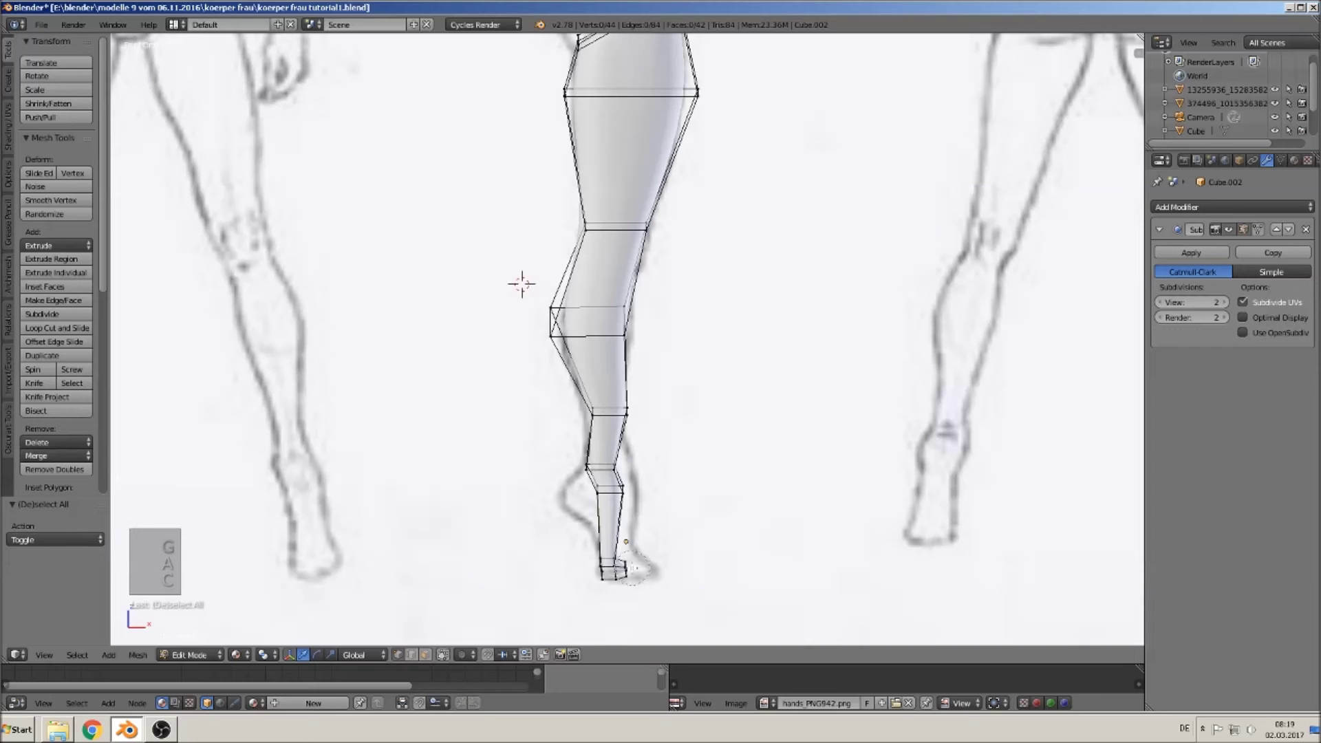
left_click(633, 568)
left_click_drag(653, 569, 685, 573)
key("a")
key("c")
key("a")
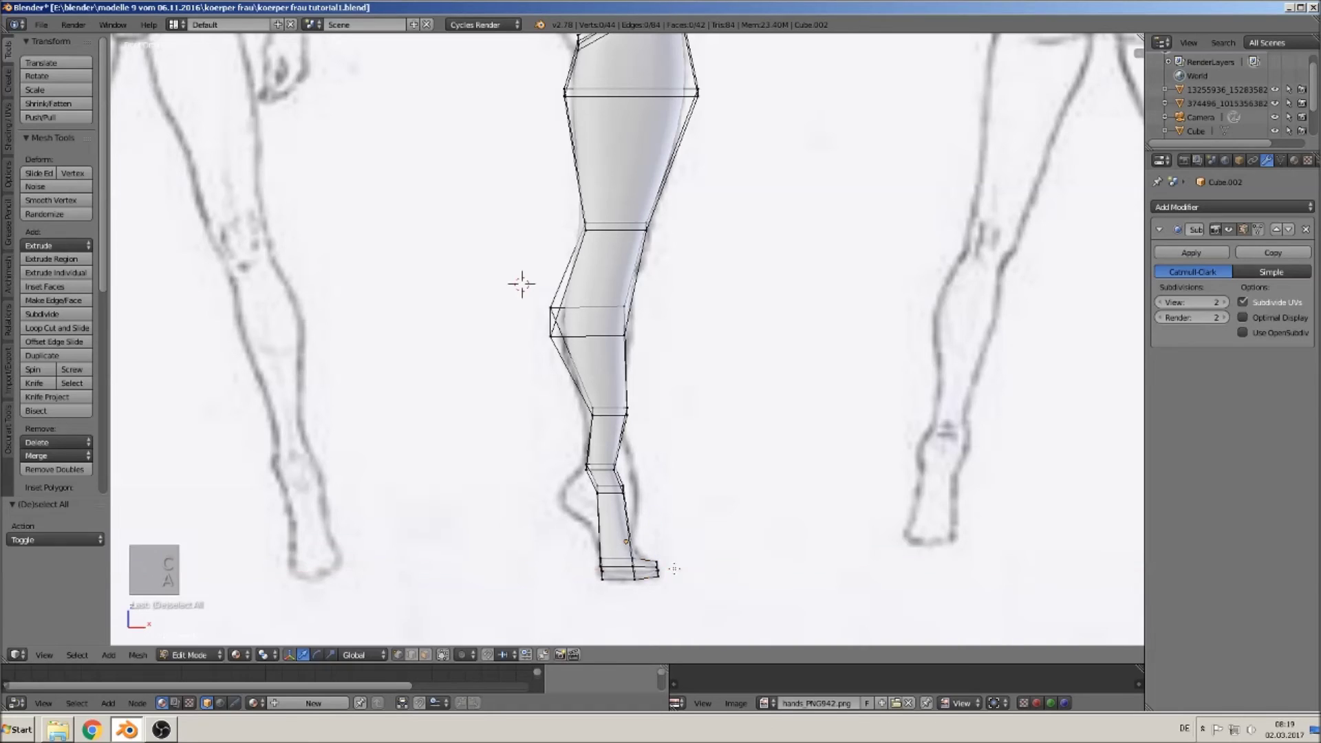
Step: Lower the rear vertices of the loop below the ankle along Z into the sole area of the foot
key("c")
left_click(599, 490)
right_click(591, 502)
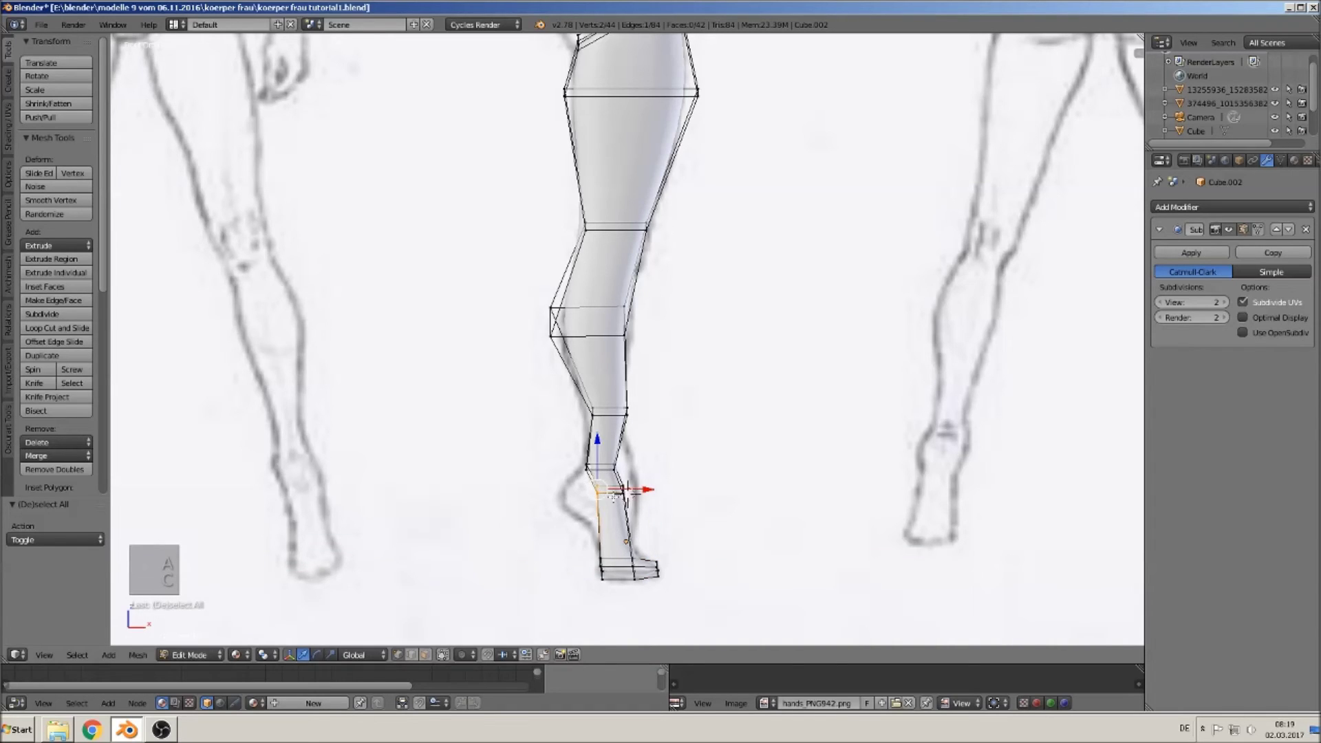
left_click_drag(602, 455, 601, 492)
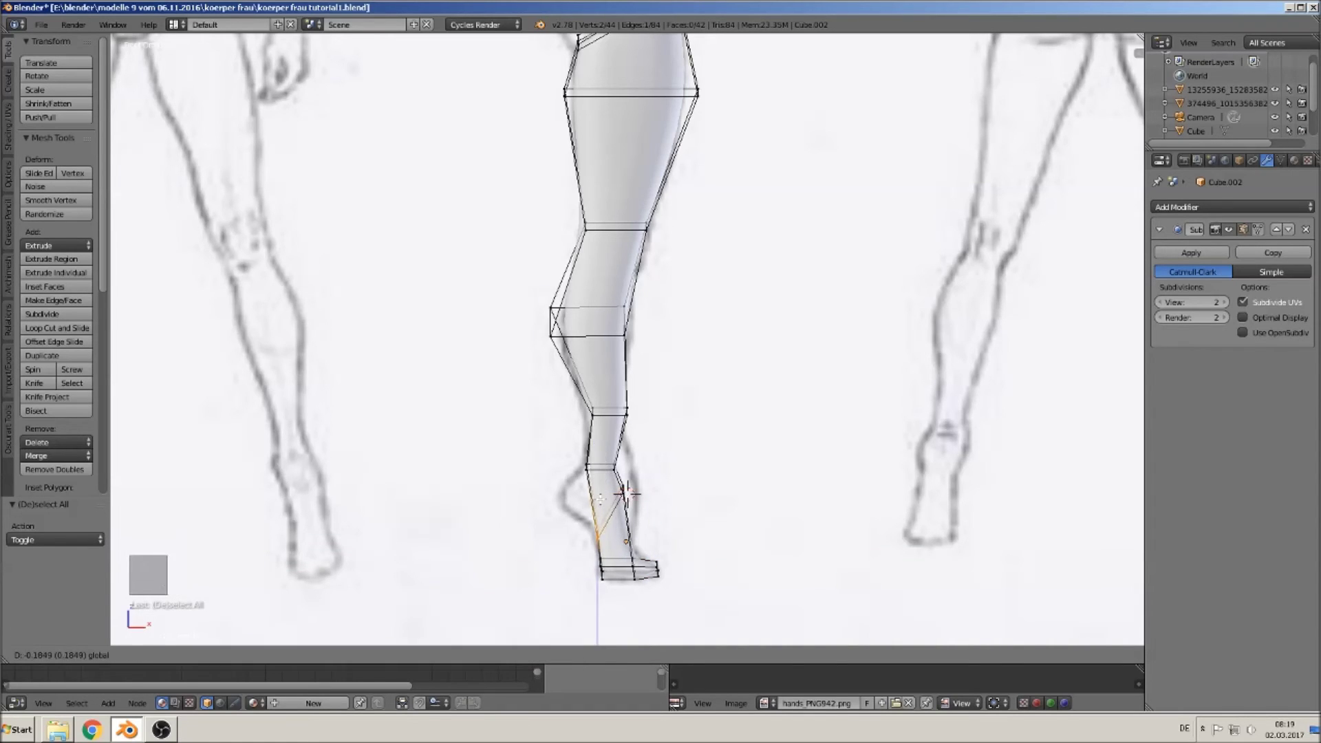
left_click(626, 492)
Step: Move the front vertices of the loop below the ankle about -0.143 along Z and slightly forward along X
key("a")
key("c")
left_click(625, 491)
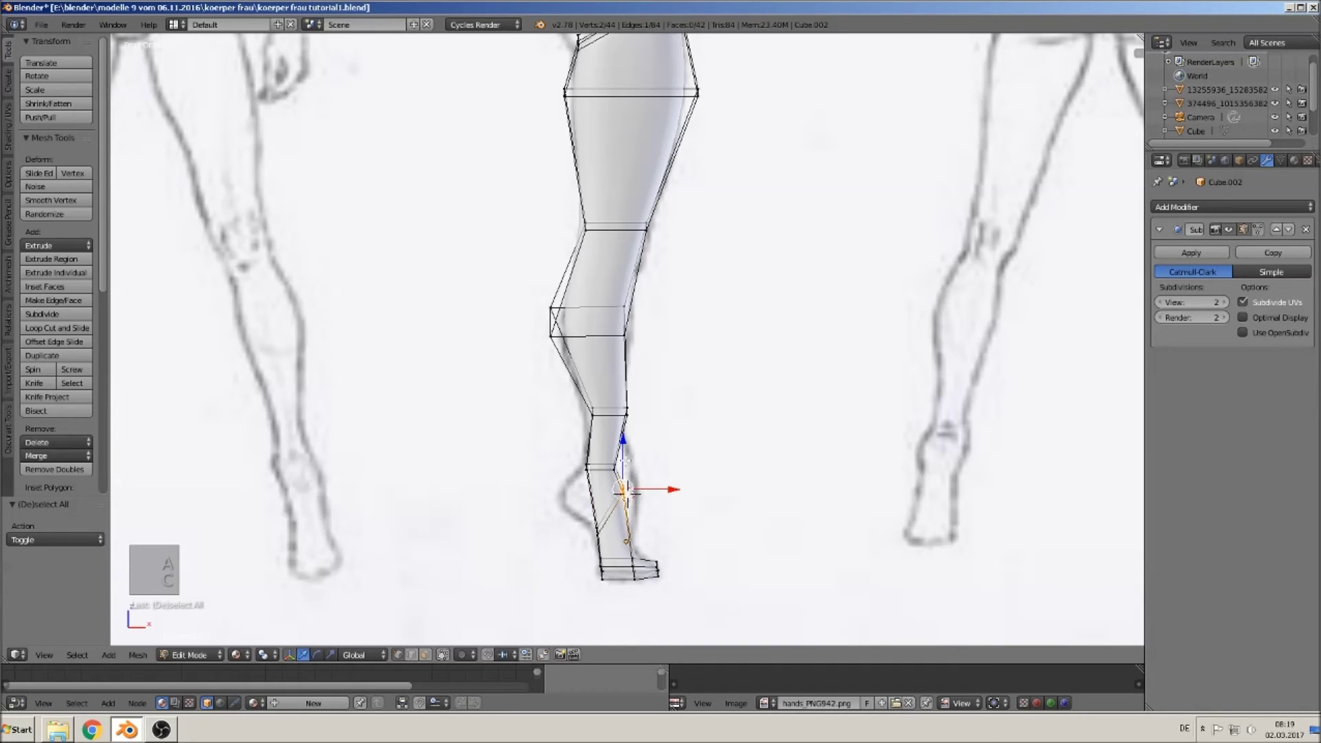
key("g")
key("z")
left_click(659, 525)
key("g")
key("x")
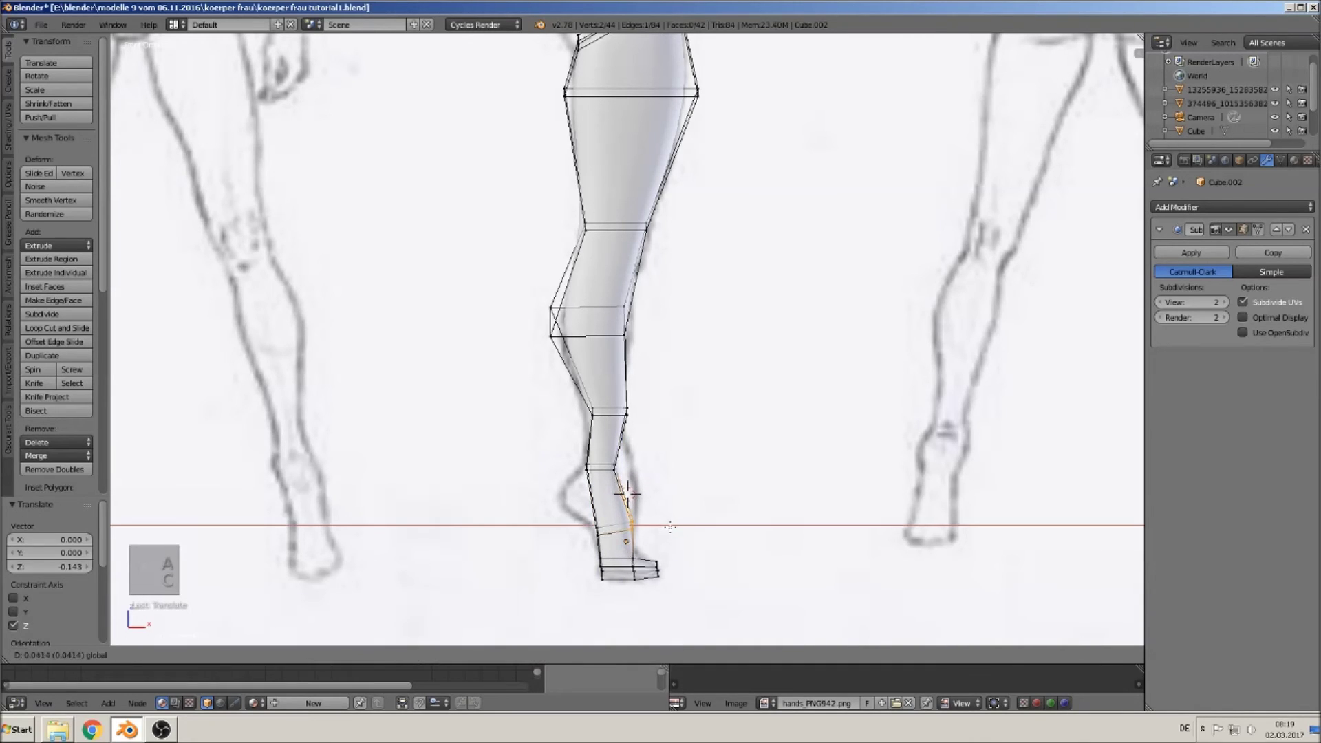
left_click(673, 527)
Step: Move the front vertices of the ankle loop forward along X to the drawn instep contour
key("a")
key("c")
key("g")
key("x")
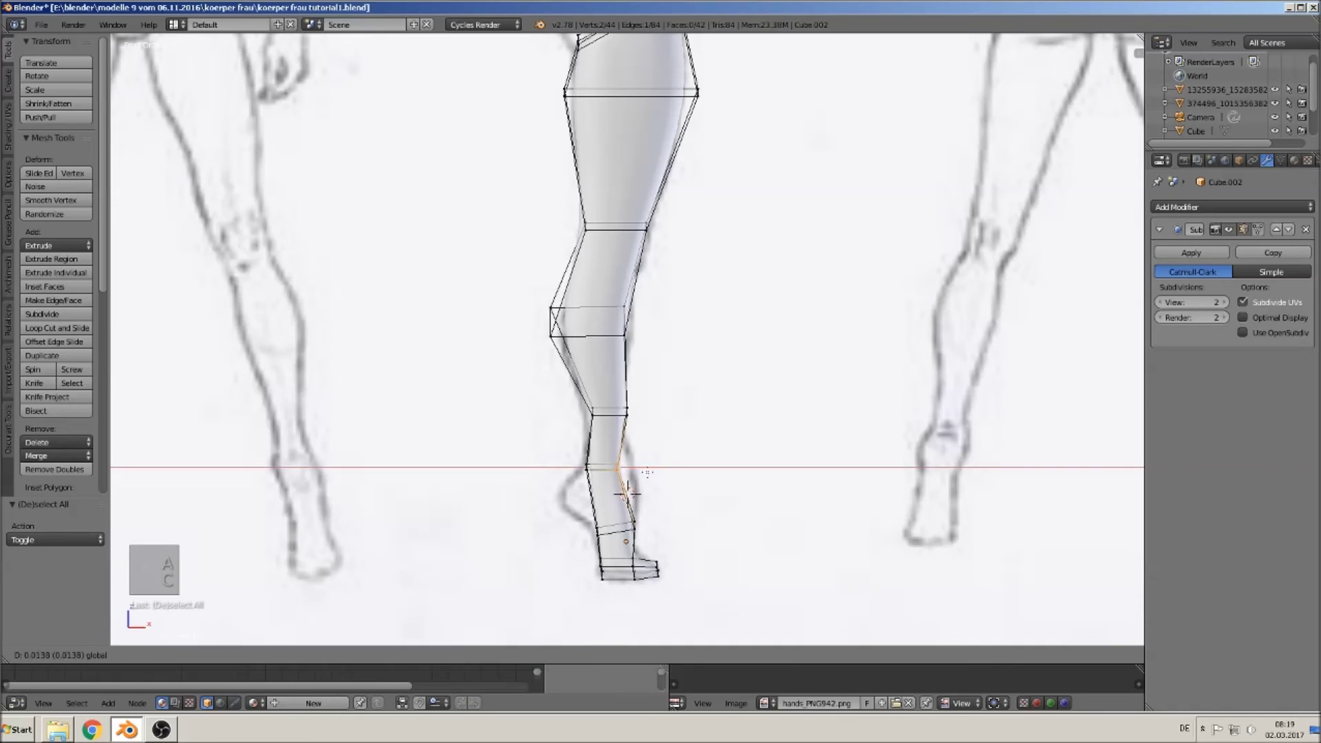
left_click_drag(667, 479, 665, 479)
key("a")
Step: Form the heel by lowering the rear ankle-loop vertices along Z and moving them about -0.168 along X
key("c")
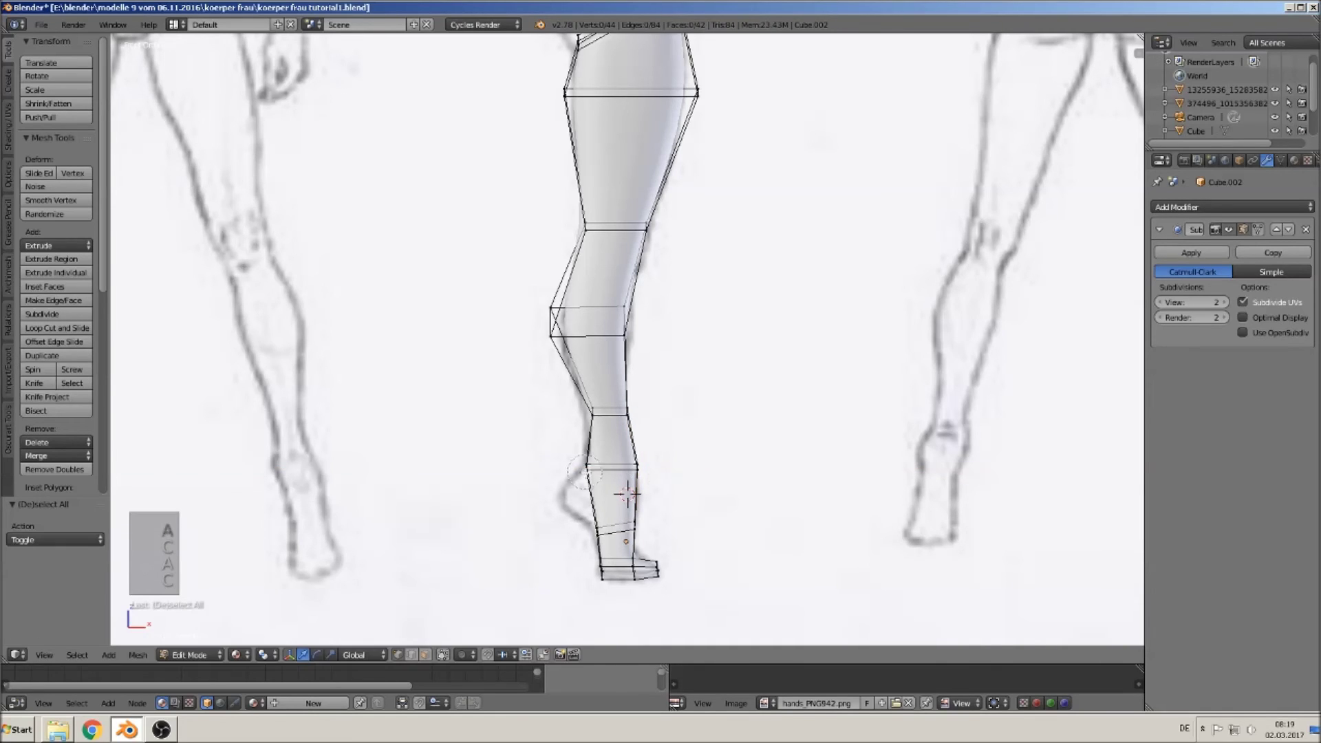
left_click(587, 470)
right_click(587, 470)
left_click_drag(589, 437, 597, 501)
left_click(585, 502)
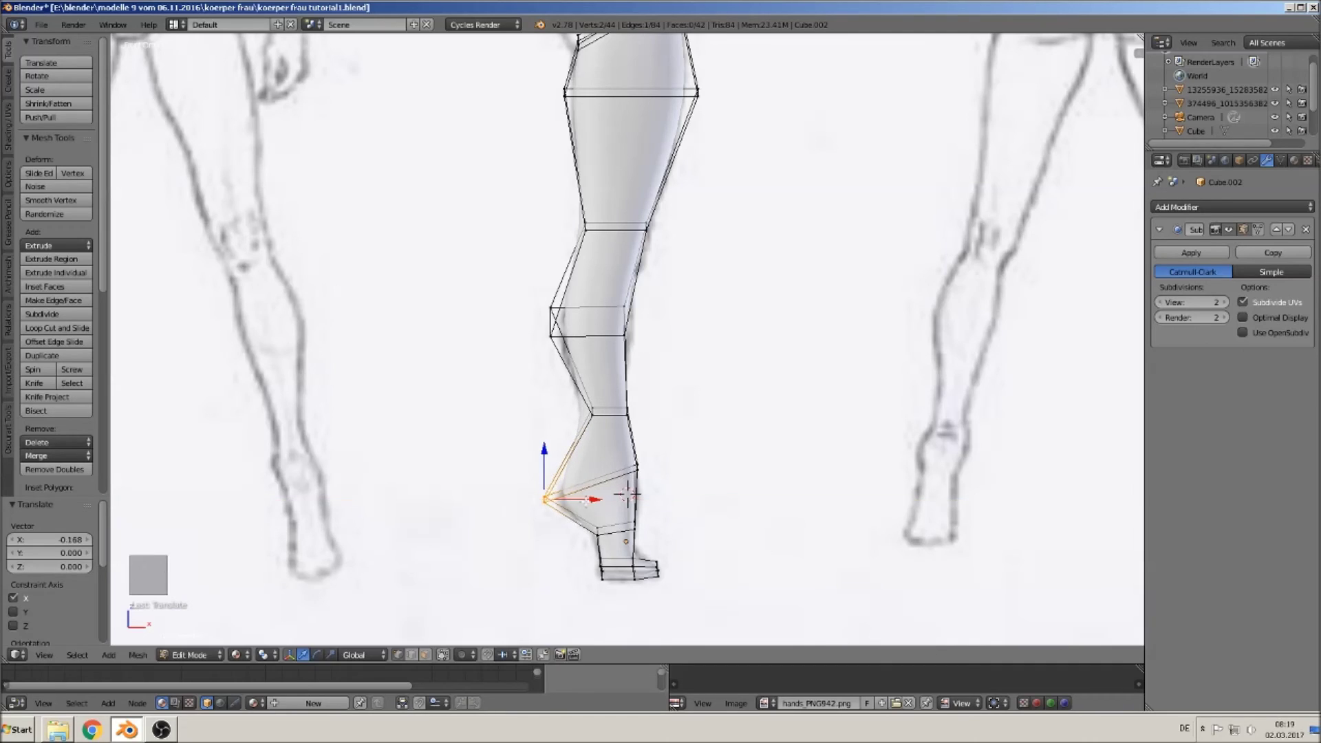
Step: Add a centred loop cut above the heel and move its rear vertices about 0.072 along X
key("ctrl+r")
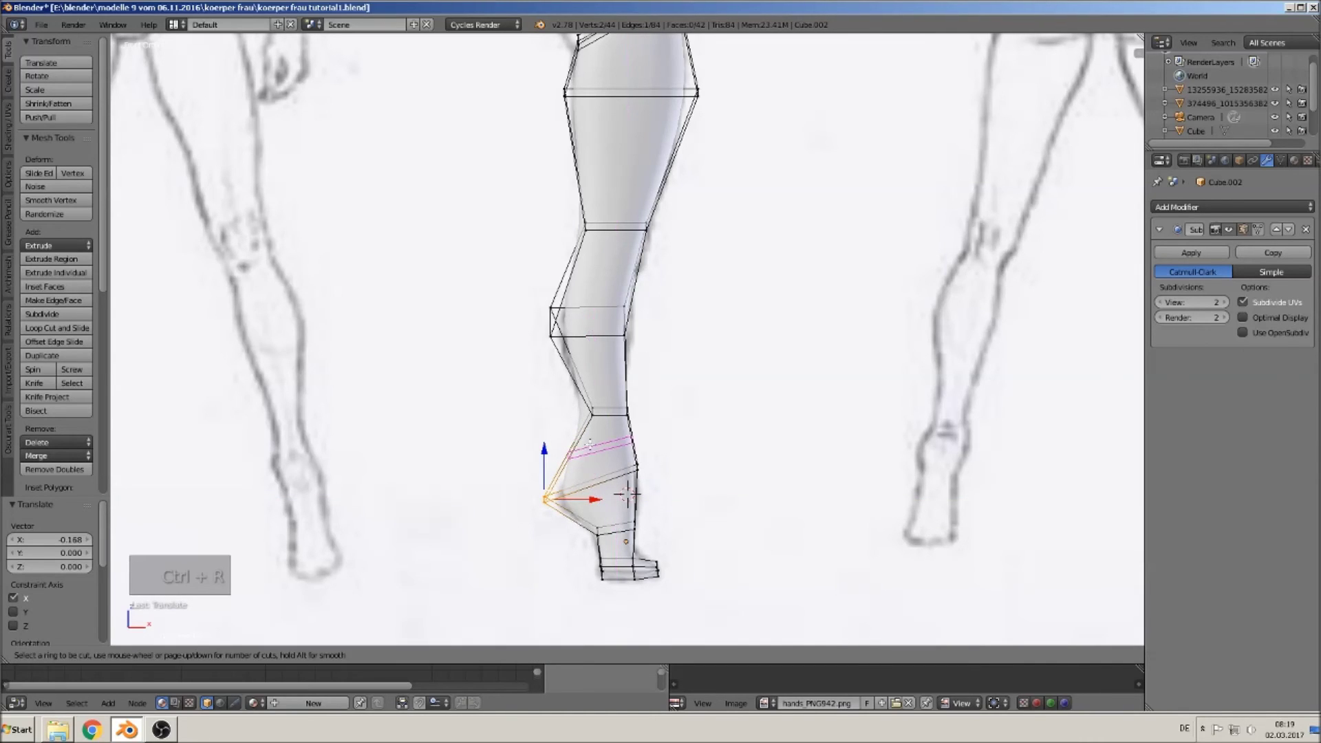
left_click(586, 446)
right_click(586, 446)
key("a")
right_click(578, 459)
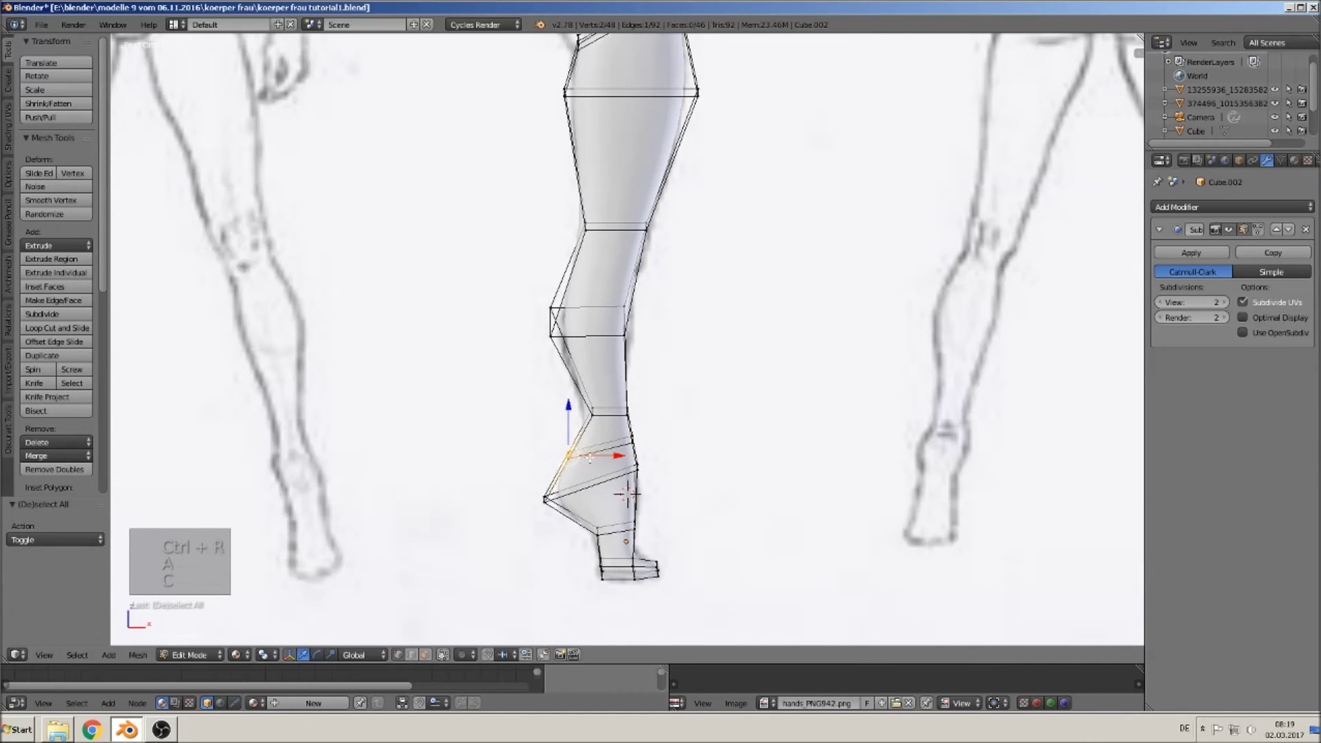
key("g")
key("x")
left_click(613, 460)
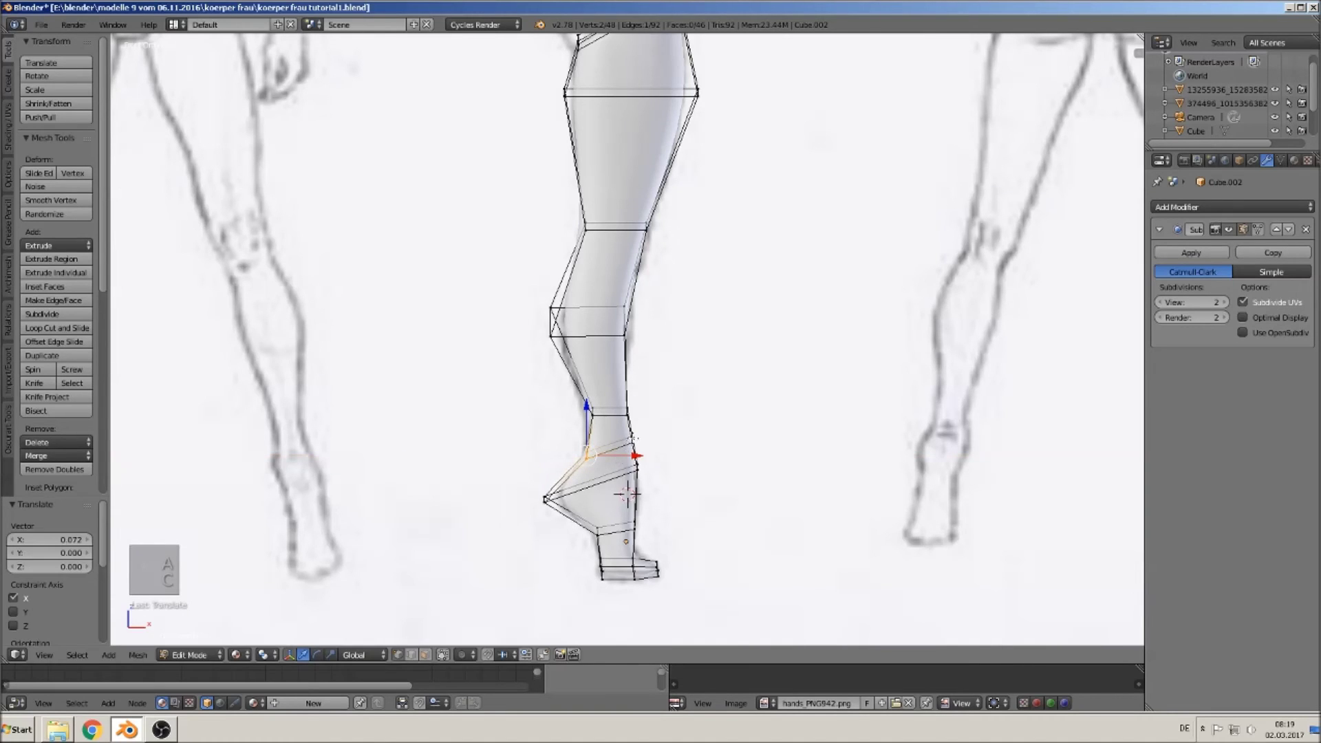
Step: Move the rear vertices of the lower shin loop about -0.041 along X
key("a")
right_click(612, 415)
key("g")
key("x")
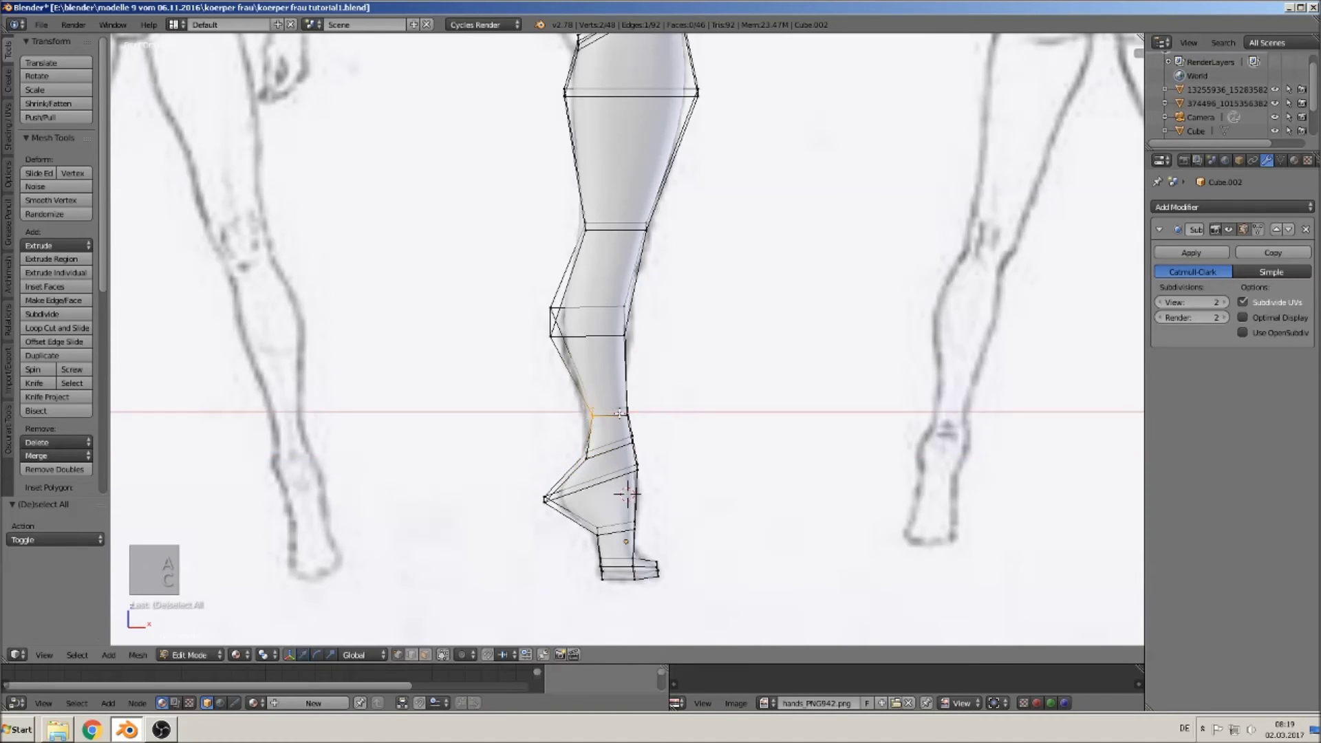
left_click(609, 415)
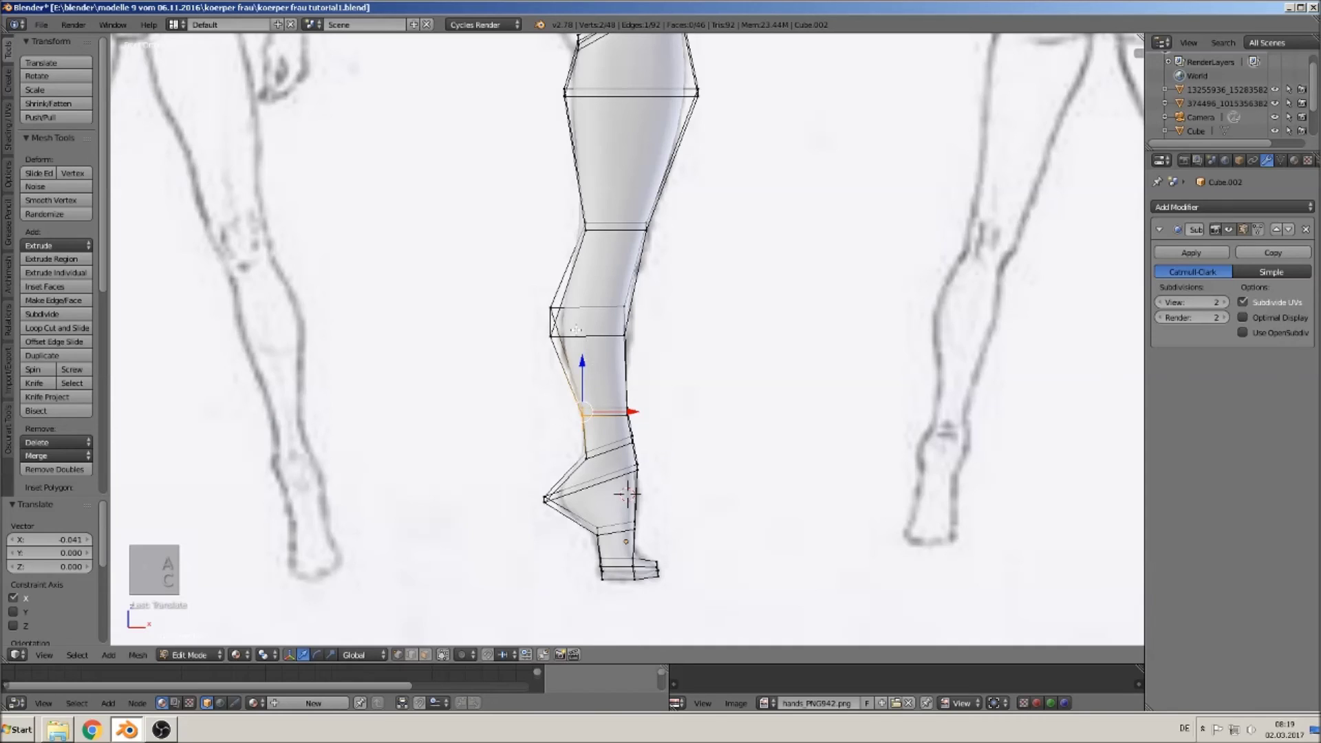
Step: Move both rear calf-loop vertices slightly backward along X and check the smoothed leg against the drawing
left_click(551, 318)
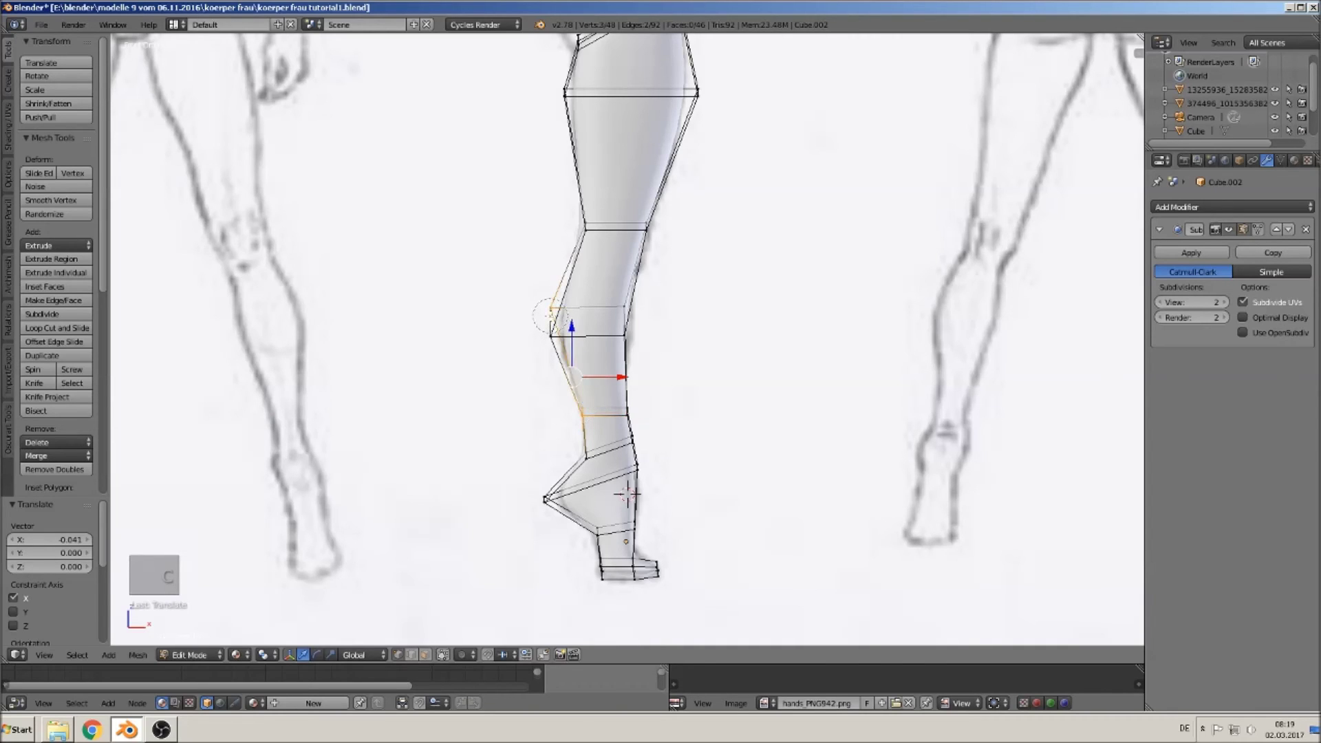
key("c")
key("a")
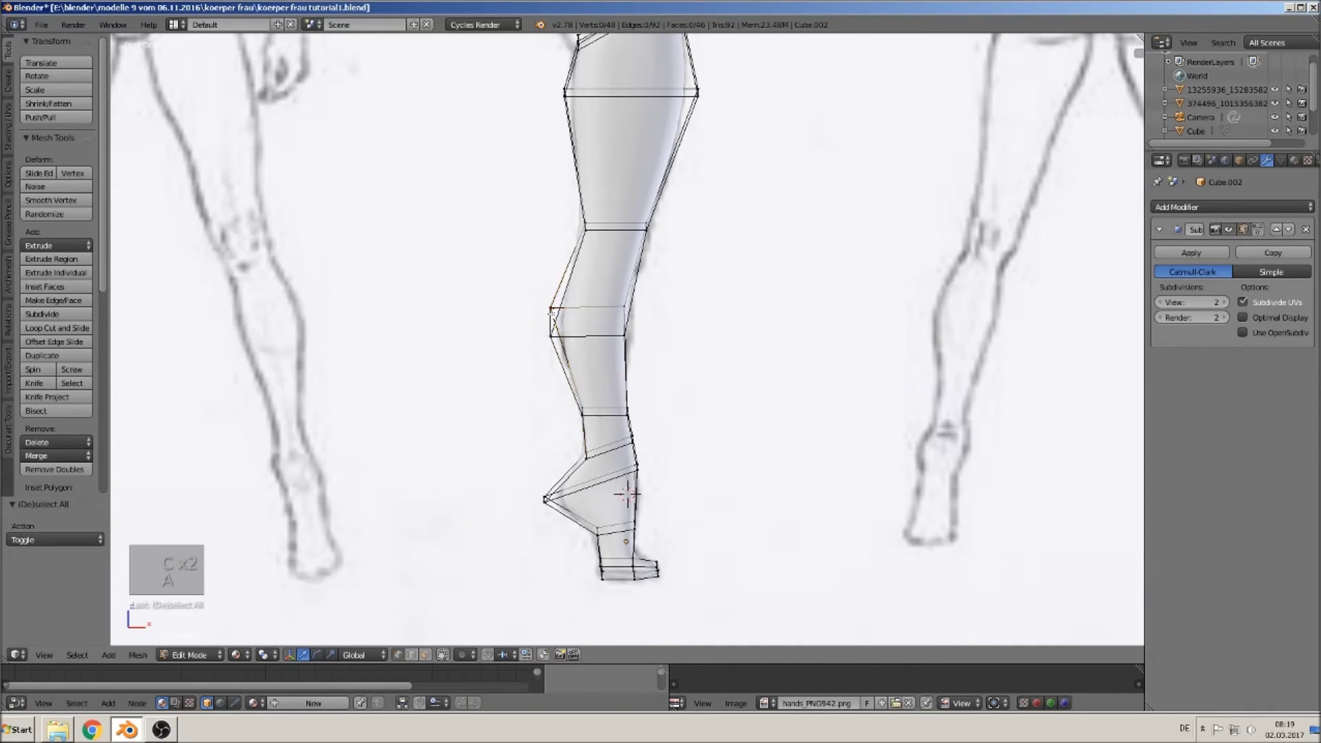
key("a")
key("a")
key("c")
left_click(549, 335)
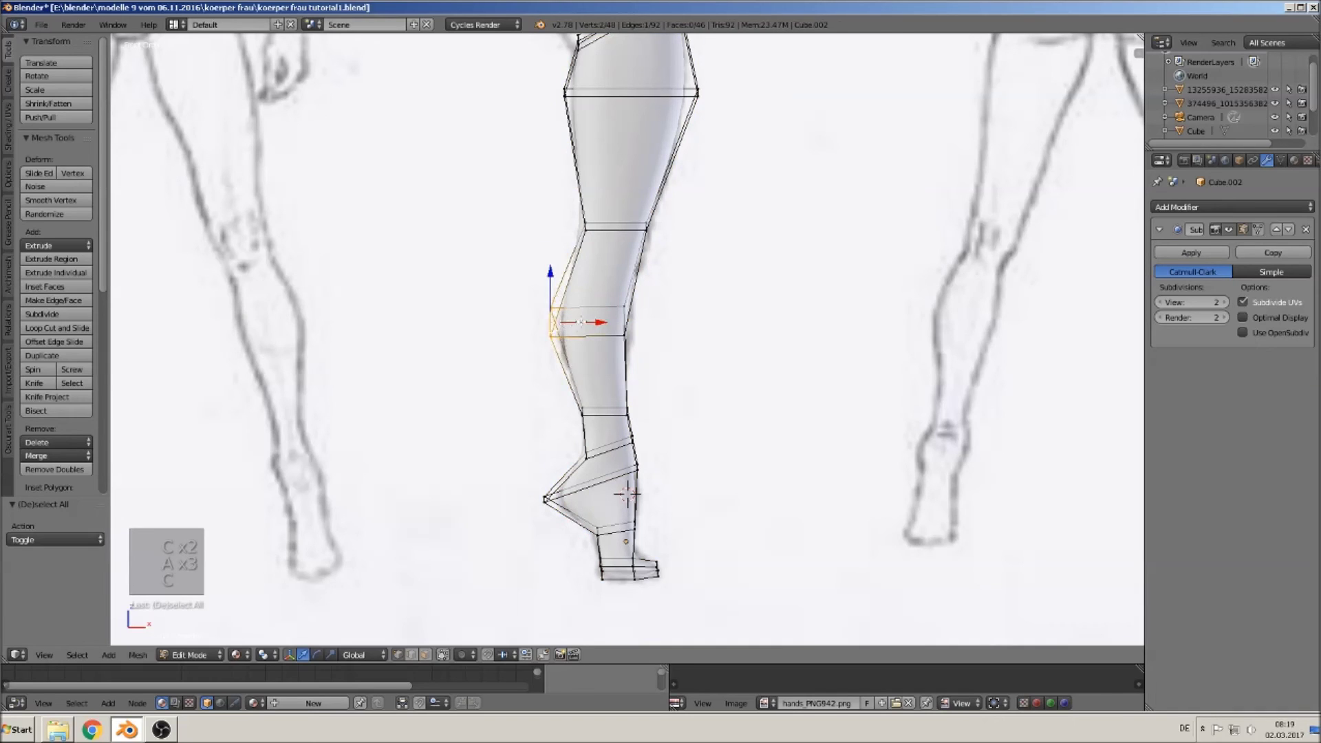
left_click_drag(600, 321, 594, 321)
key("Tab")
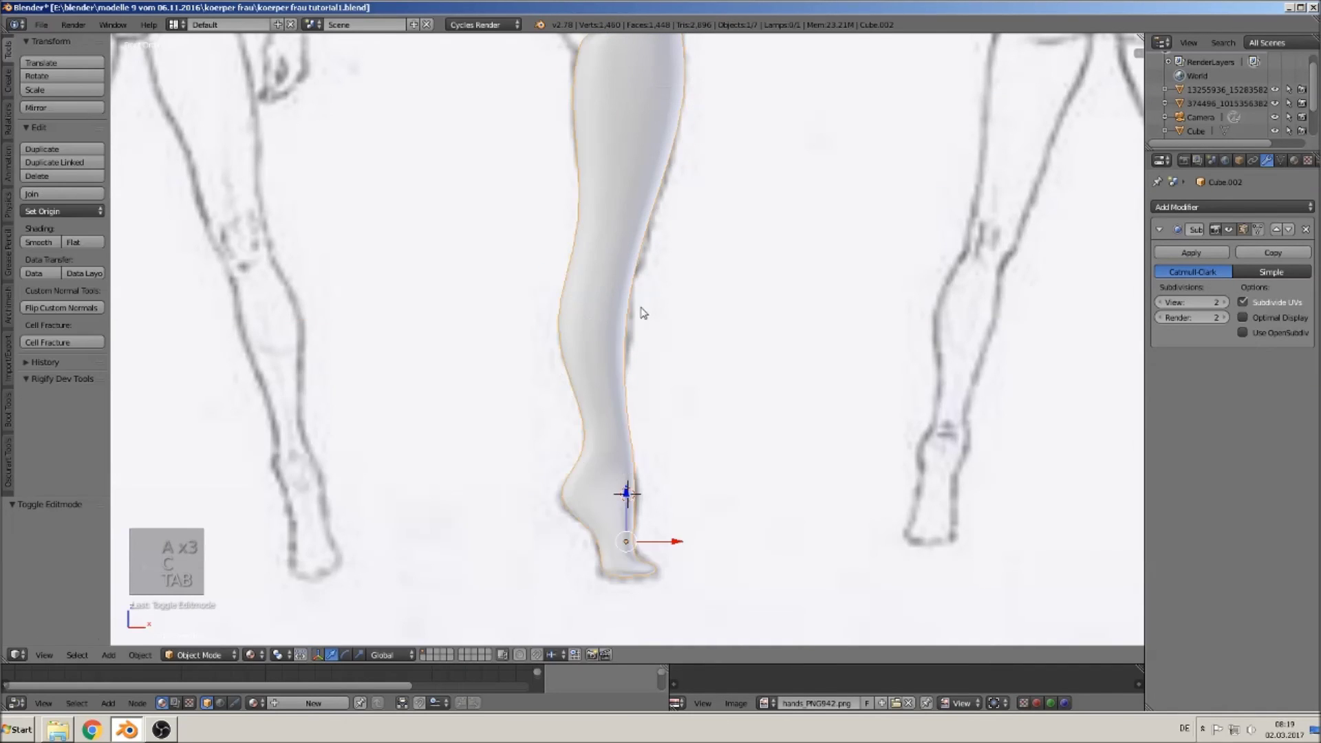
scroll(642, 309, "down", 2)
key("Tab")
scroll(646, 326, "up", 2)
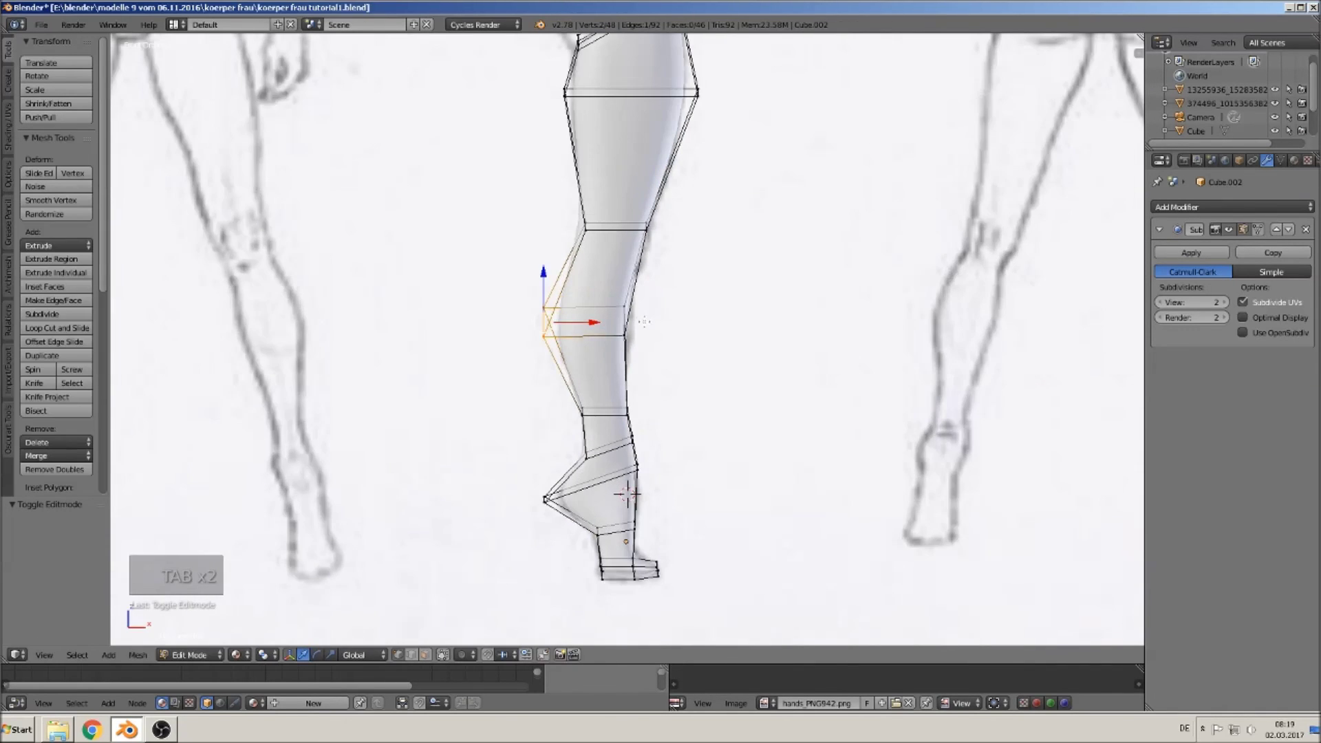
Step: Move the front vertices of the calf loop slightly forward along X toward the drawn shin
key("d")
key("a")
key("c")
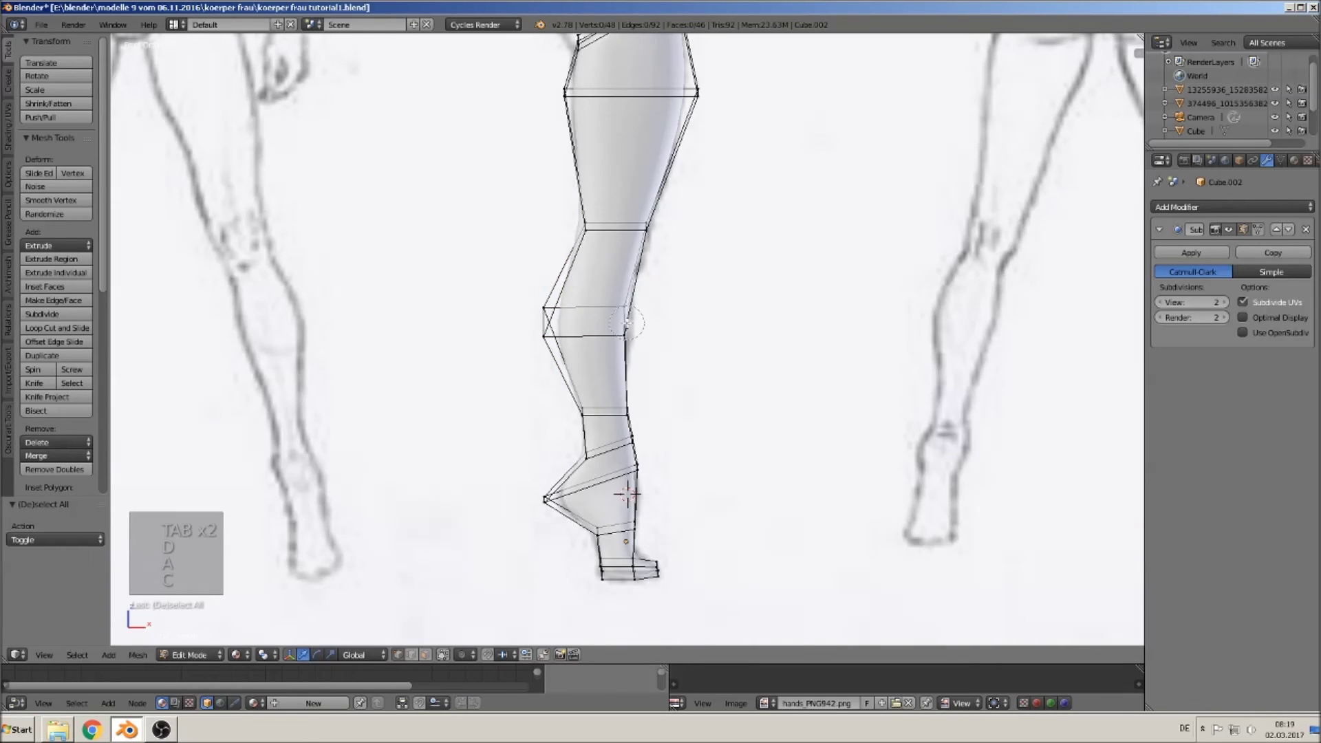
left_click(623, 320)
left_click(647, 315)
left_click_drag(655, 320, 660, 318)
Step: Lower the whole knee loop about -0.163 along Z and shift it slightly along X
right_click(626, 231, "alt")
left_click_drag(610, 180, 604, 220)
left_click(604, 220)
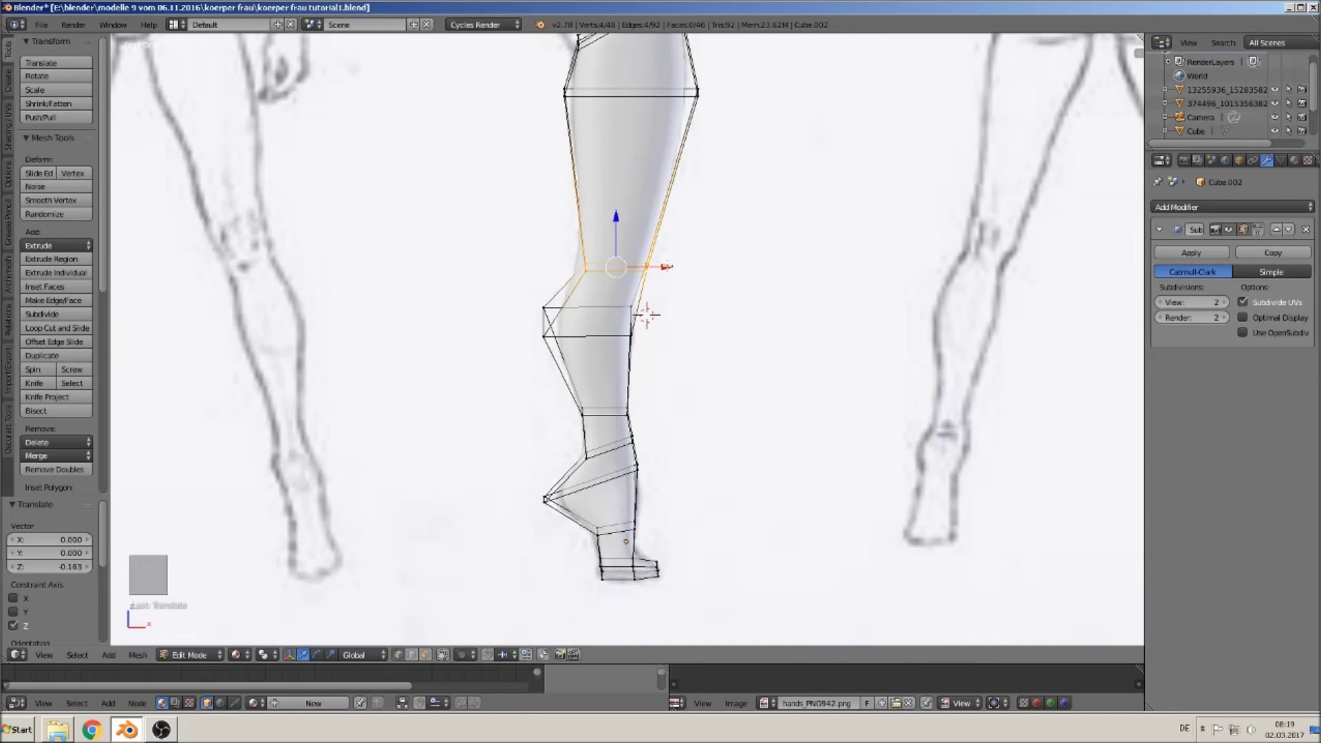
key("g")
key("x")
left_click_drag(671, 267, 672, 267)
Step: Adjust the front vertices of the knee loop along X to follow the drawn knee contour
key("a")
key("c")
left_click(659, 269)
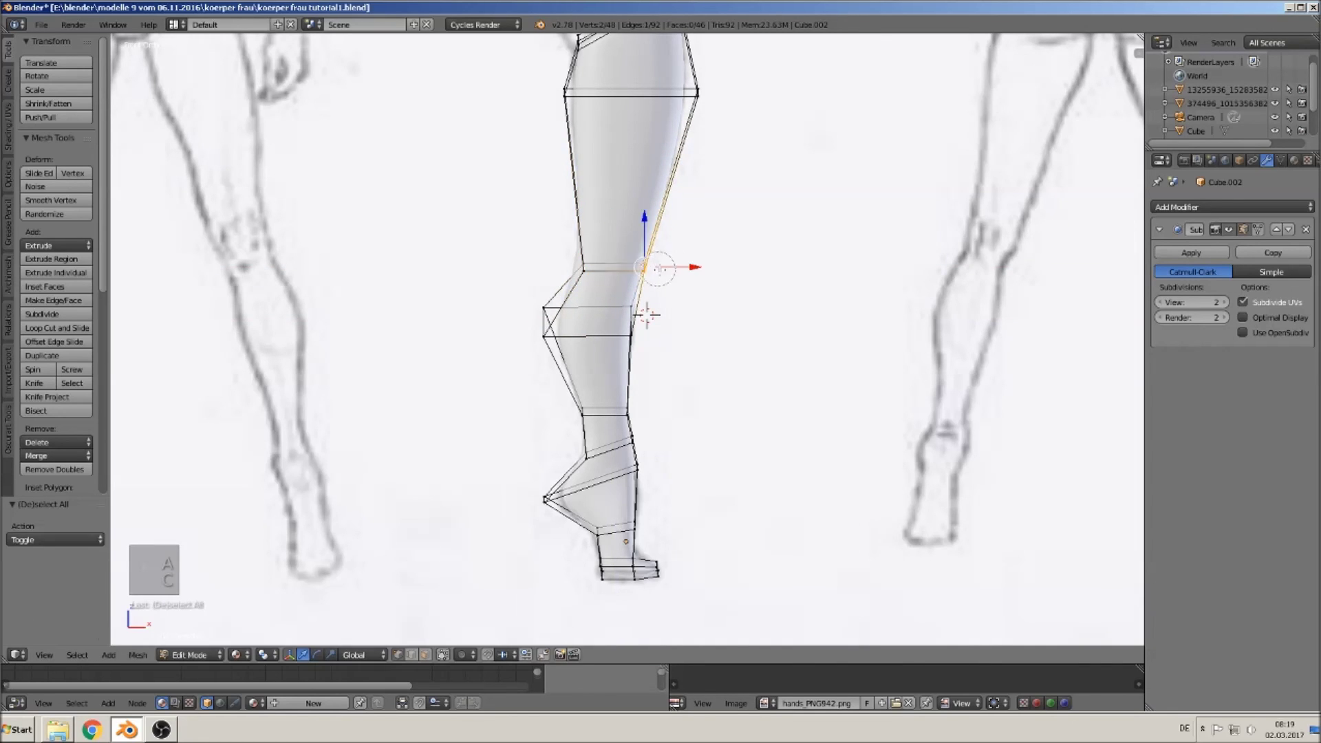
key("g")
key("x")
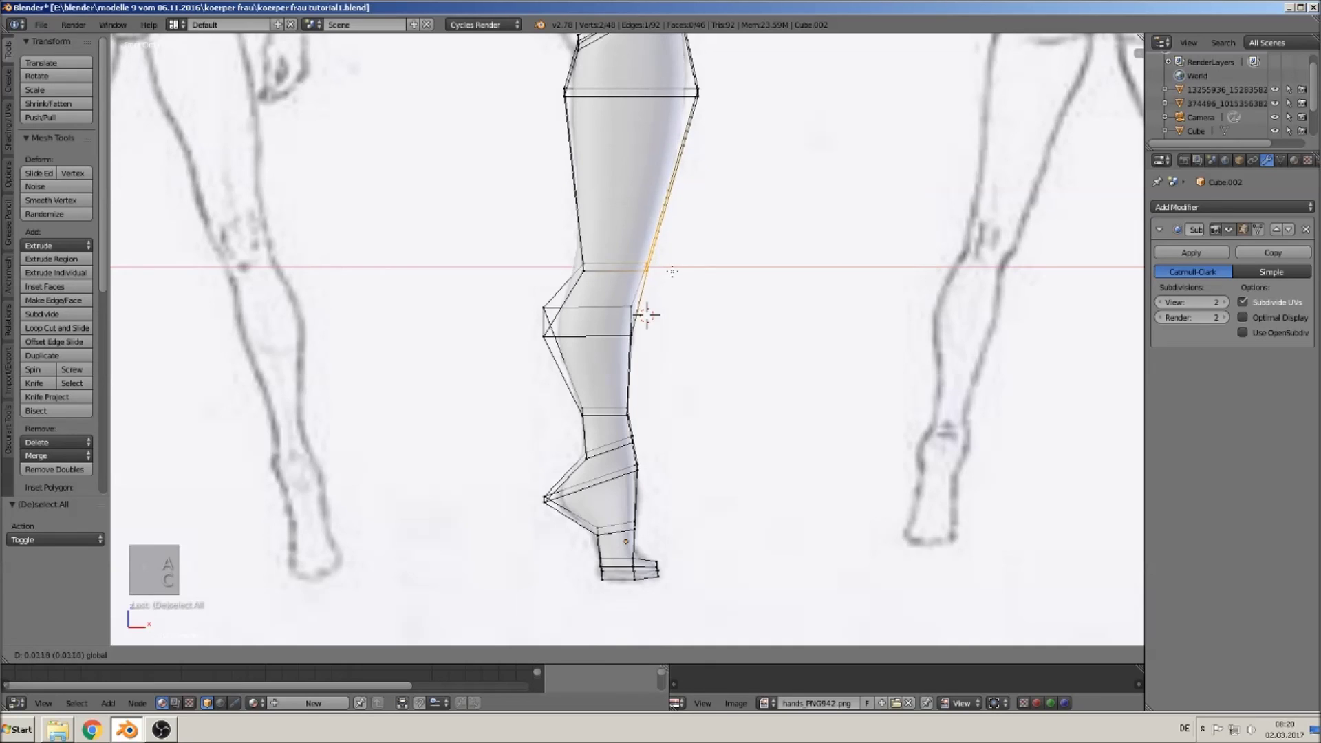
left_click(647, 314)
key("a")
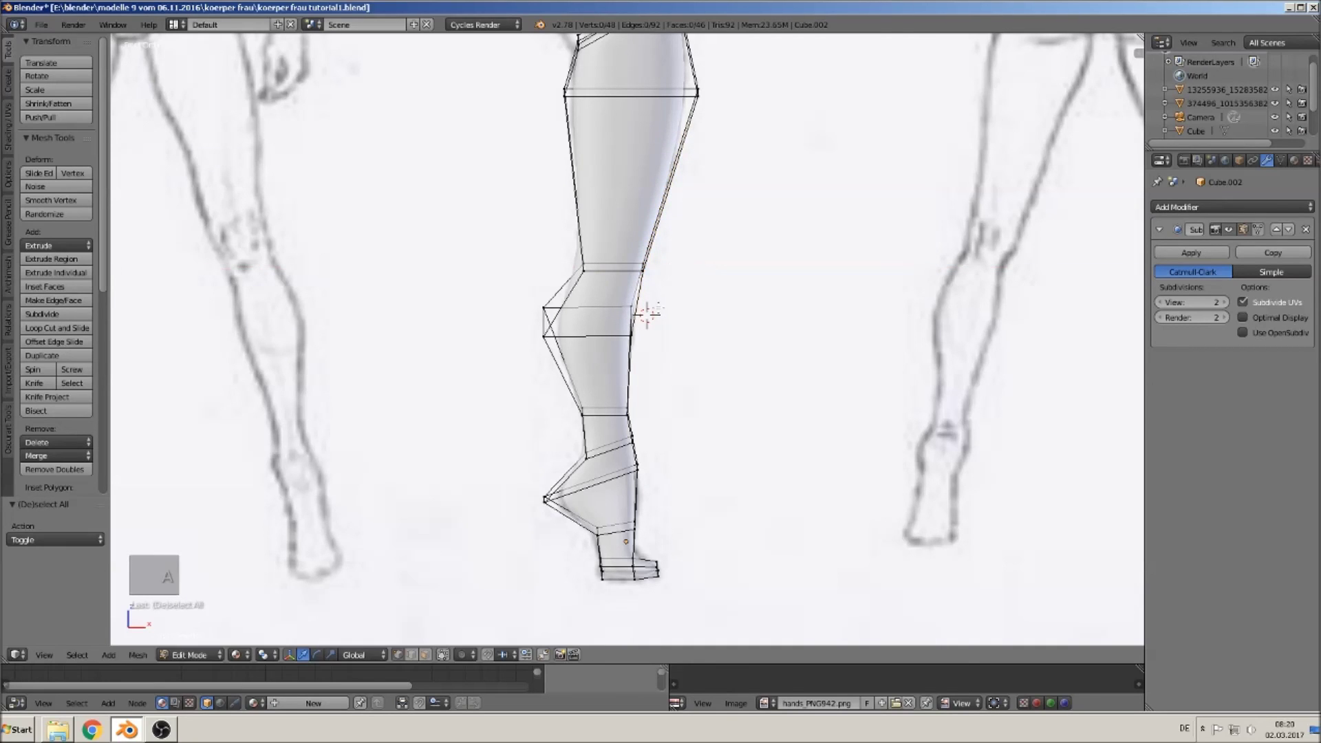
key("c")
left_click(647, 314)
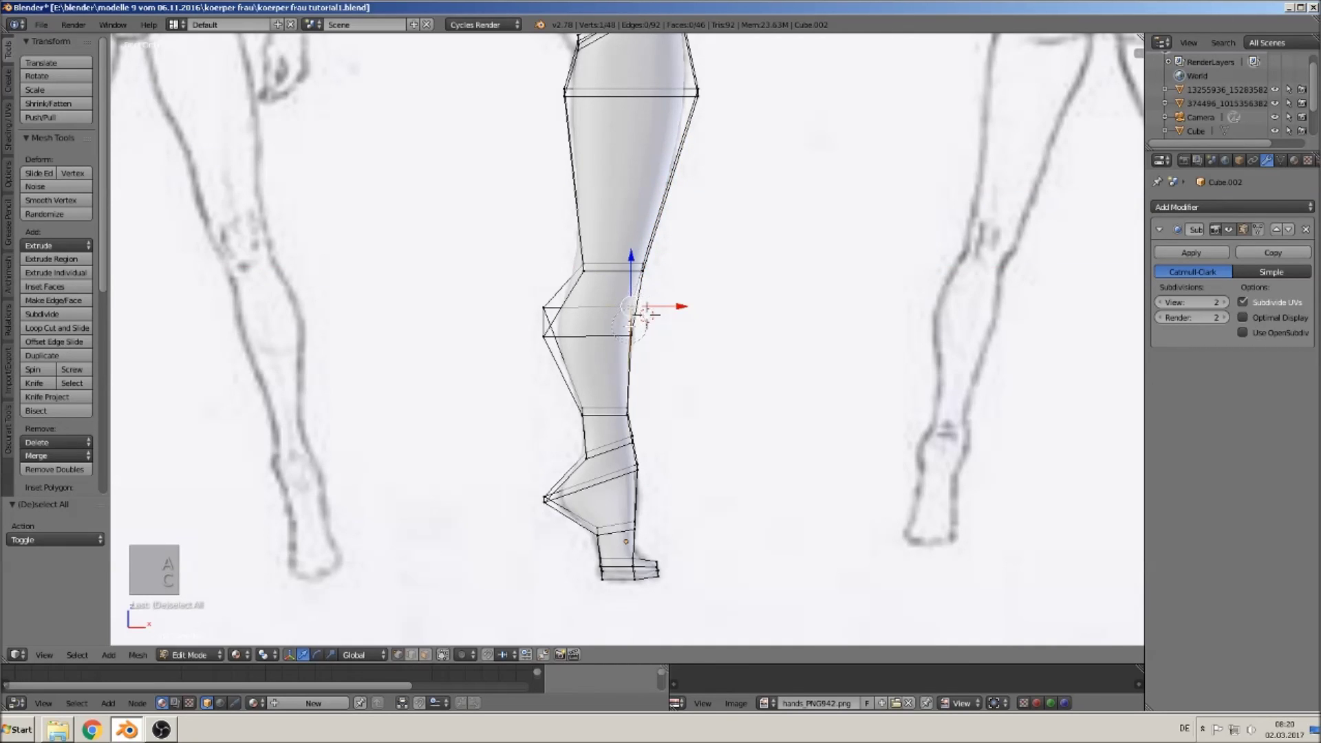
left_click(647, 315)
Step: Leave mesh editing and move the side-view leg along negative X, off the reference drawing and beside the first leg
key("Tab")
scroll(647, 323, "down", 4)
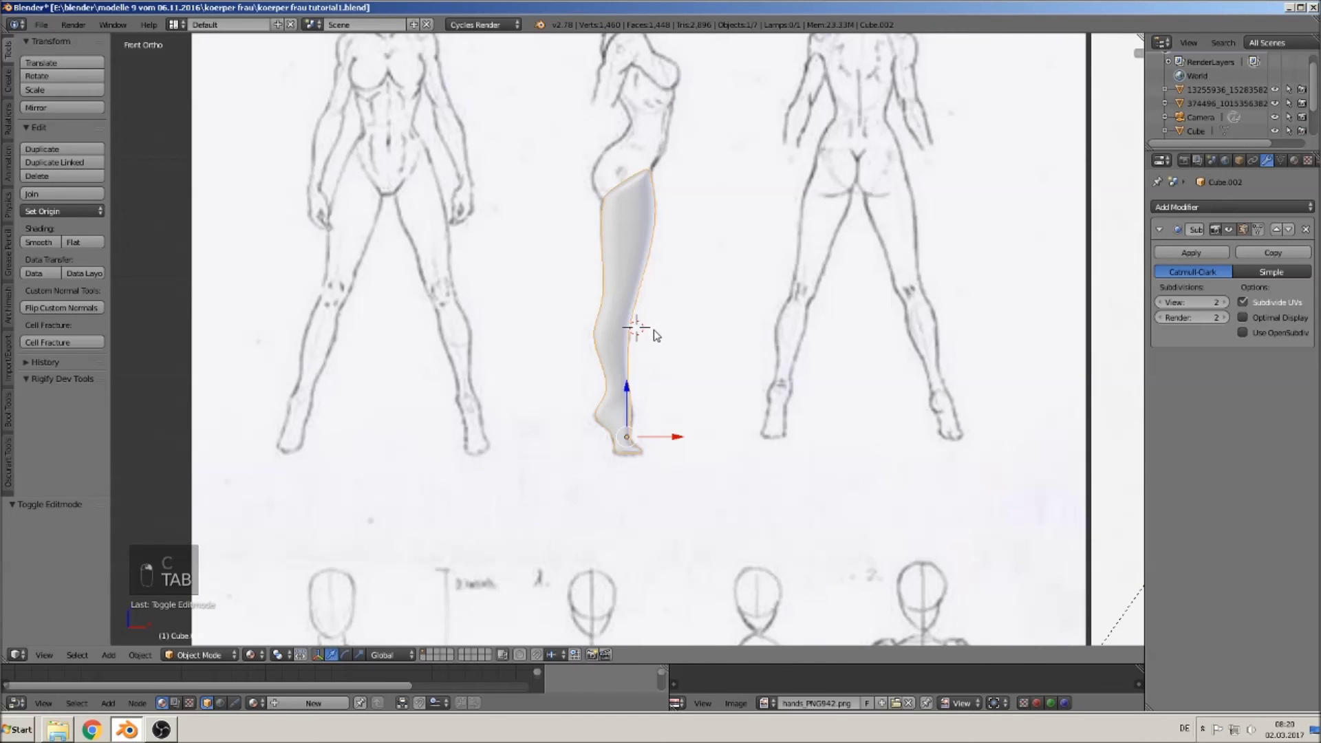
mouse_move(653, 329)
middle_mouse_down()
mouse_move(505, 337)
mouse_move(626, 349)
mouse_move(653, 337)
middle_mouse_up()
left_click_drag(679, 436, 428, 415)
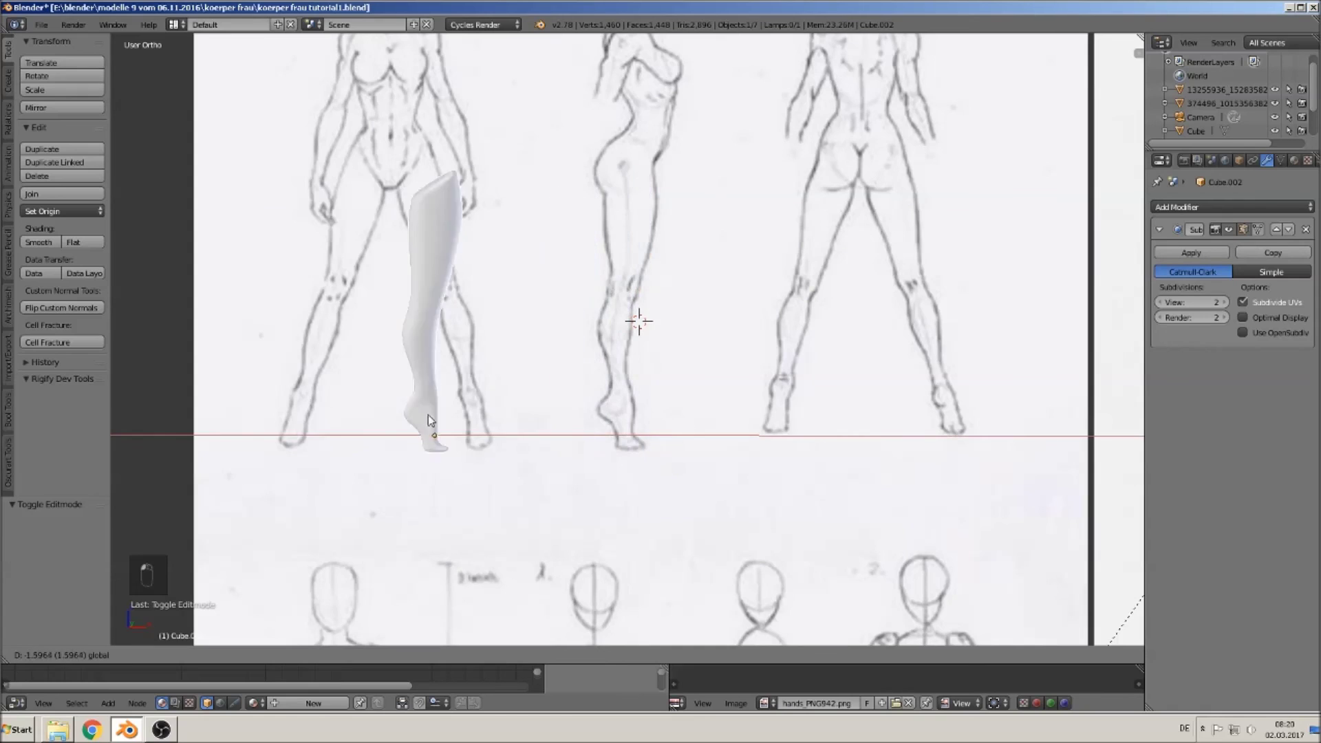
left_click(174, 374)
middle_click_drag(174, 373, 572, 387)
Step: Inspect the side-view leg's mesh with nothing selected, and compare its smoothed form with the first leg
key("Tab")
scroll(609, 338, "up", 4)
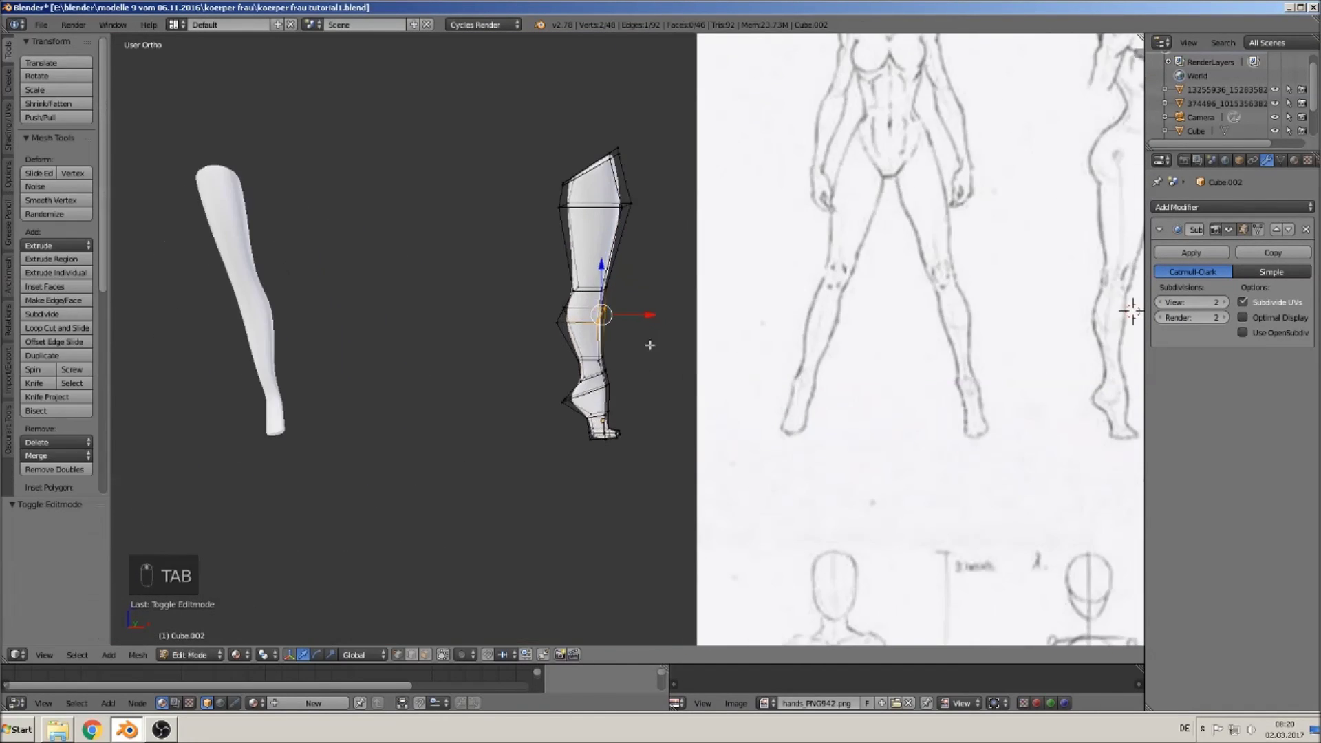
key("a")
key("a")
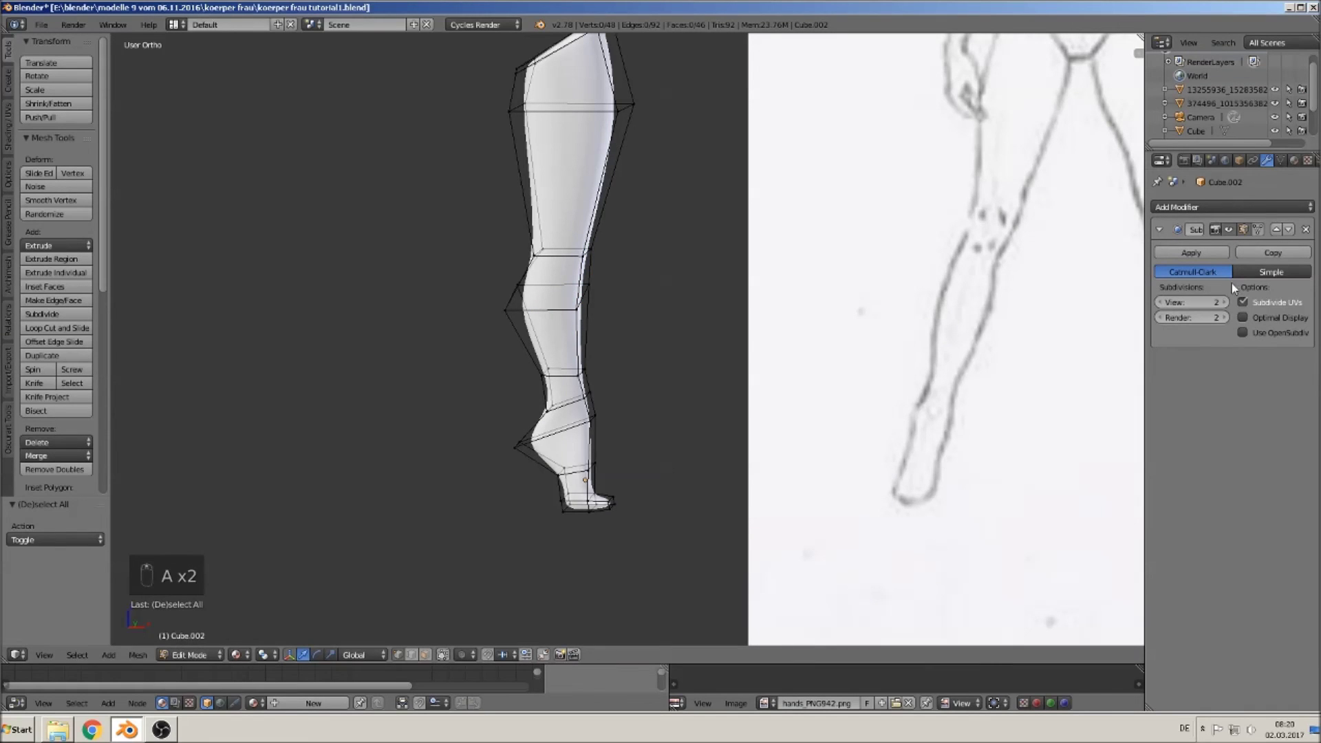
key("Tab")
scroll(663, 366, "down", 3)
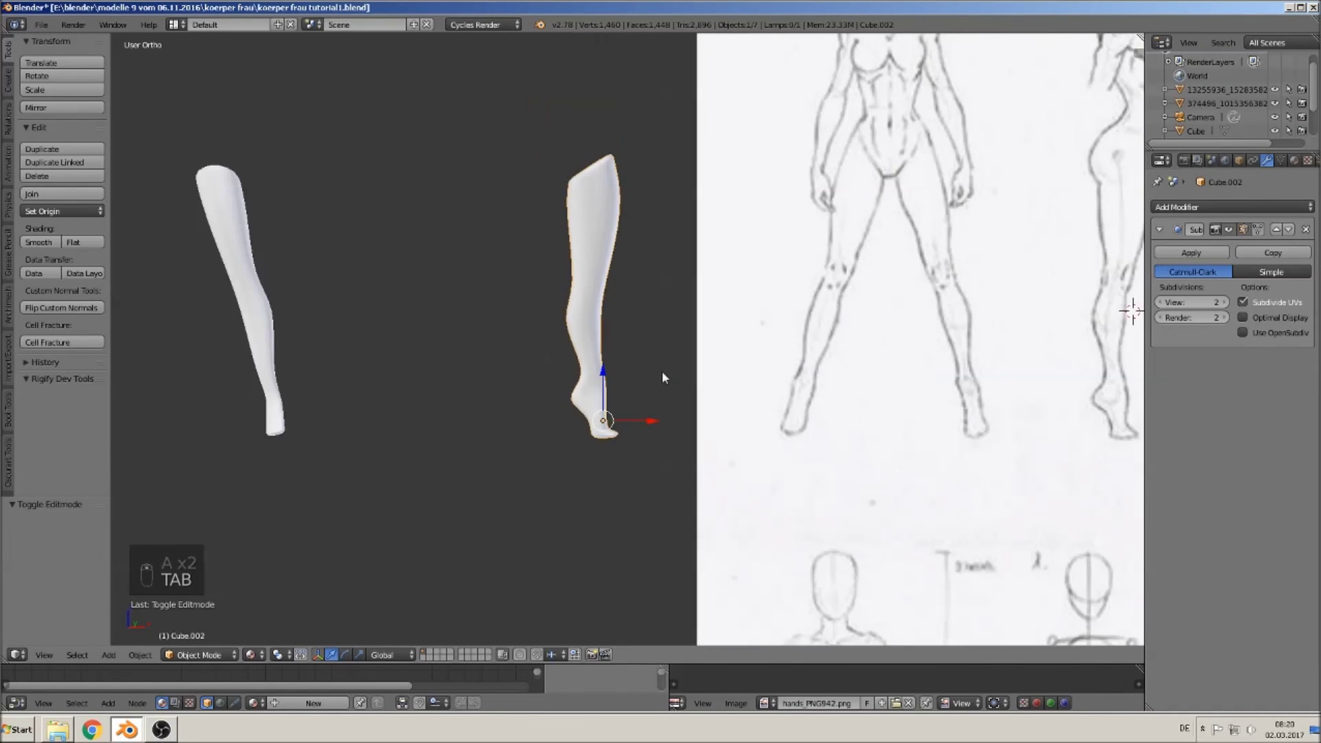
Step: Save the current Blender file with both legs placed beside the reference drawing
mouse_move(662, 370)
middle_mouse_down()
mouse_move(590, 378)
mouse_move(687, 372)
middle_mouse_up()
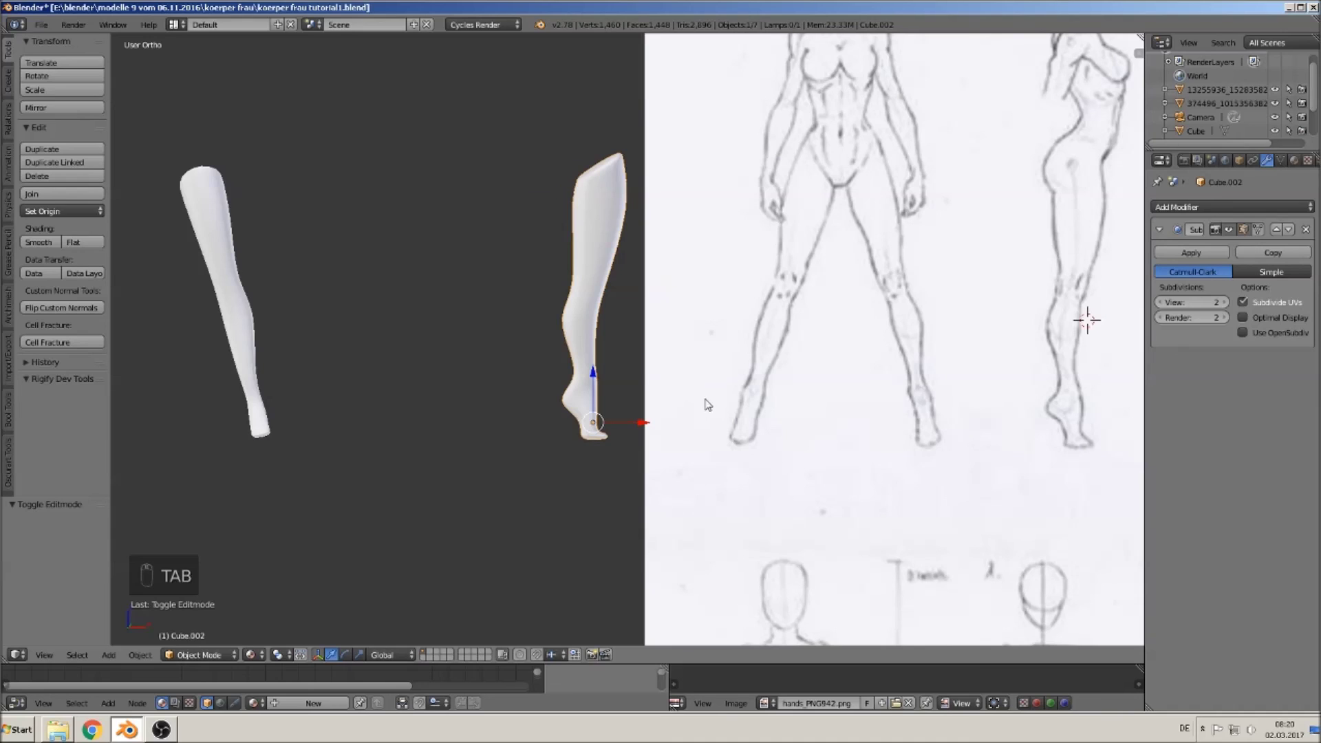
left_click(42, 25)
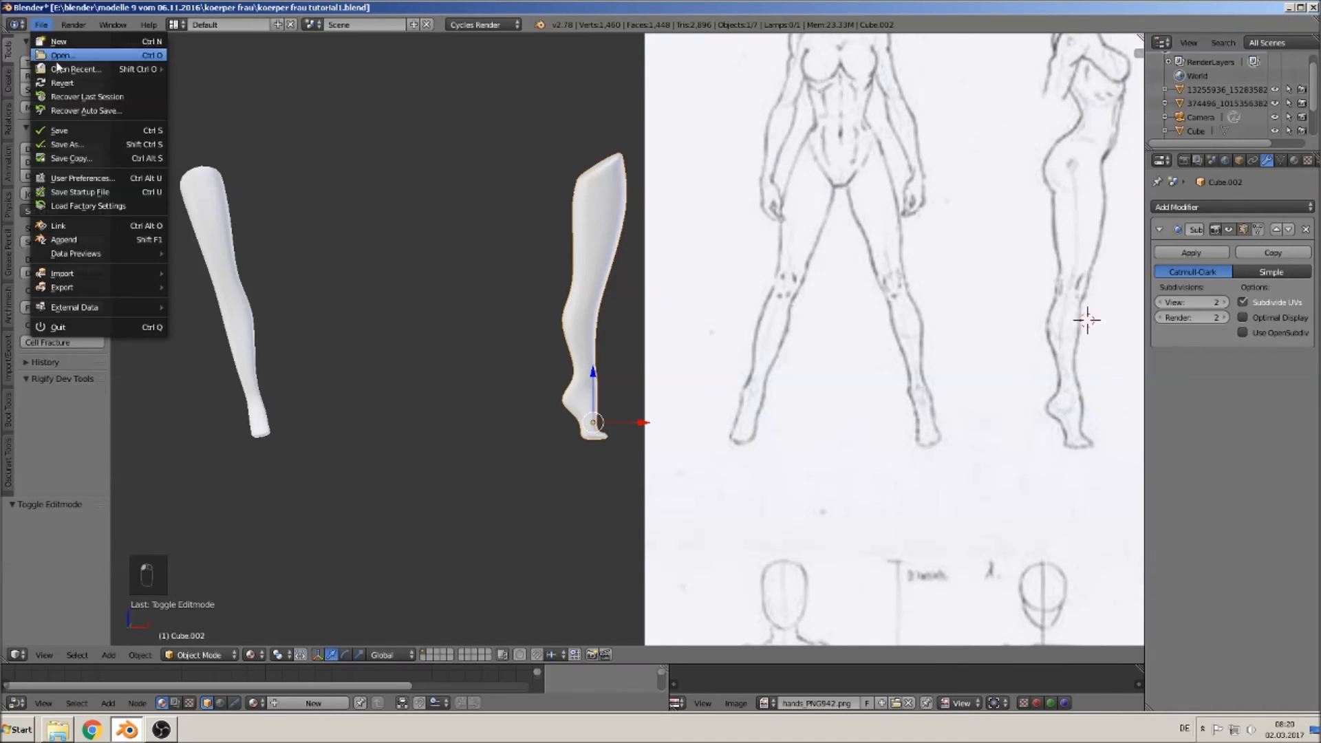
left_click(60, 130)
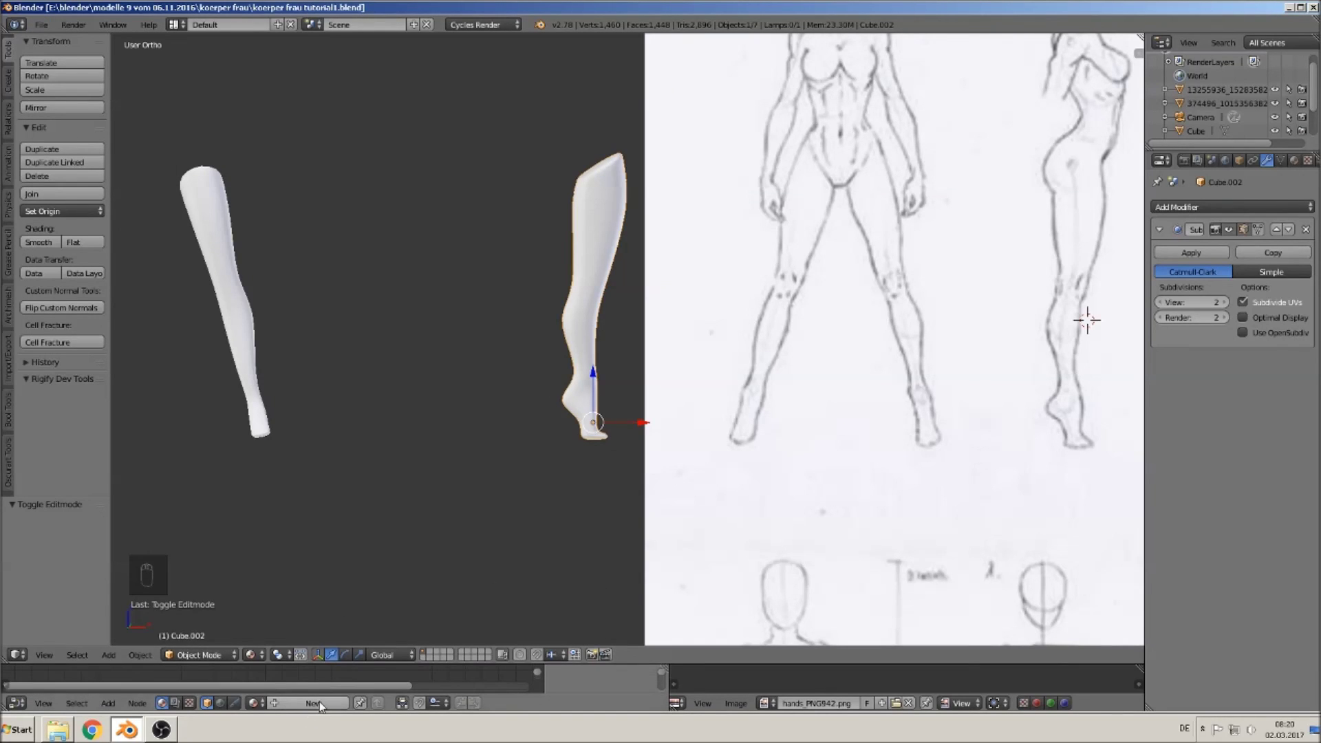